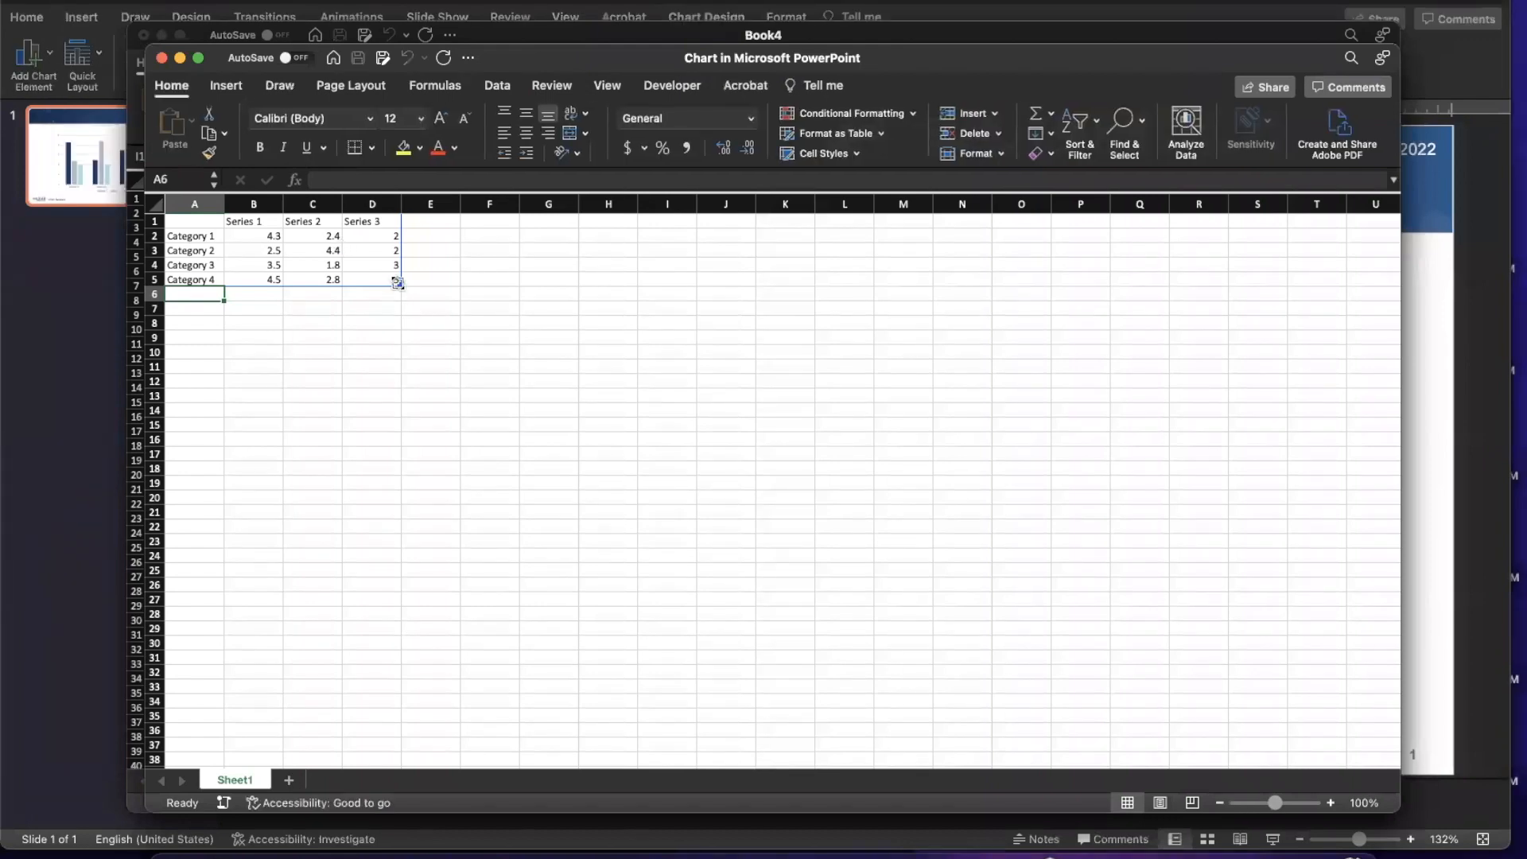
Extend the chart data range to cell G7 and fill the category labels and the Series 1 value 4.5 down to row 7.
drag(398, 284, 569, 318)
click(216, 282)
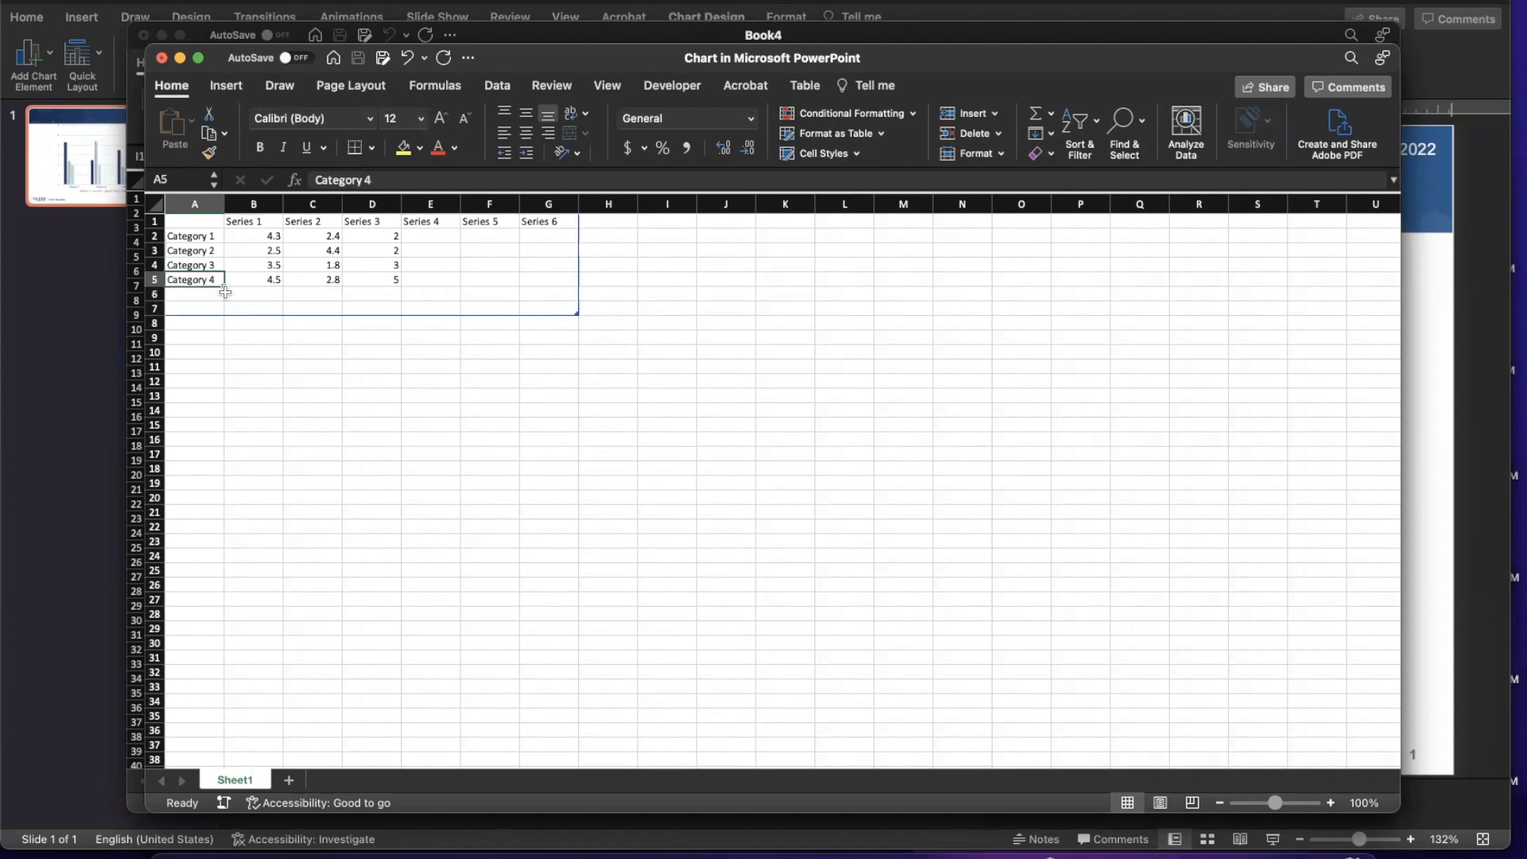
drag(223, 285, 222, 321)
click(277, 279)
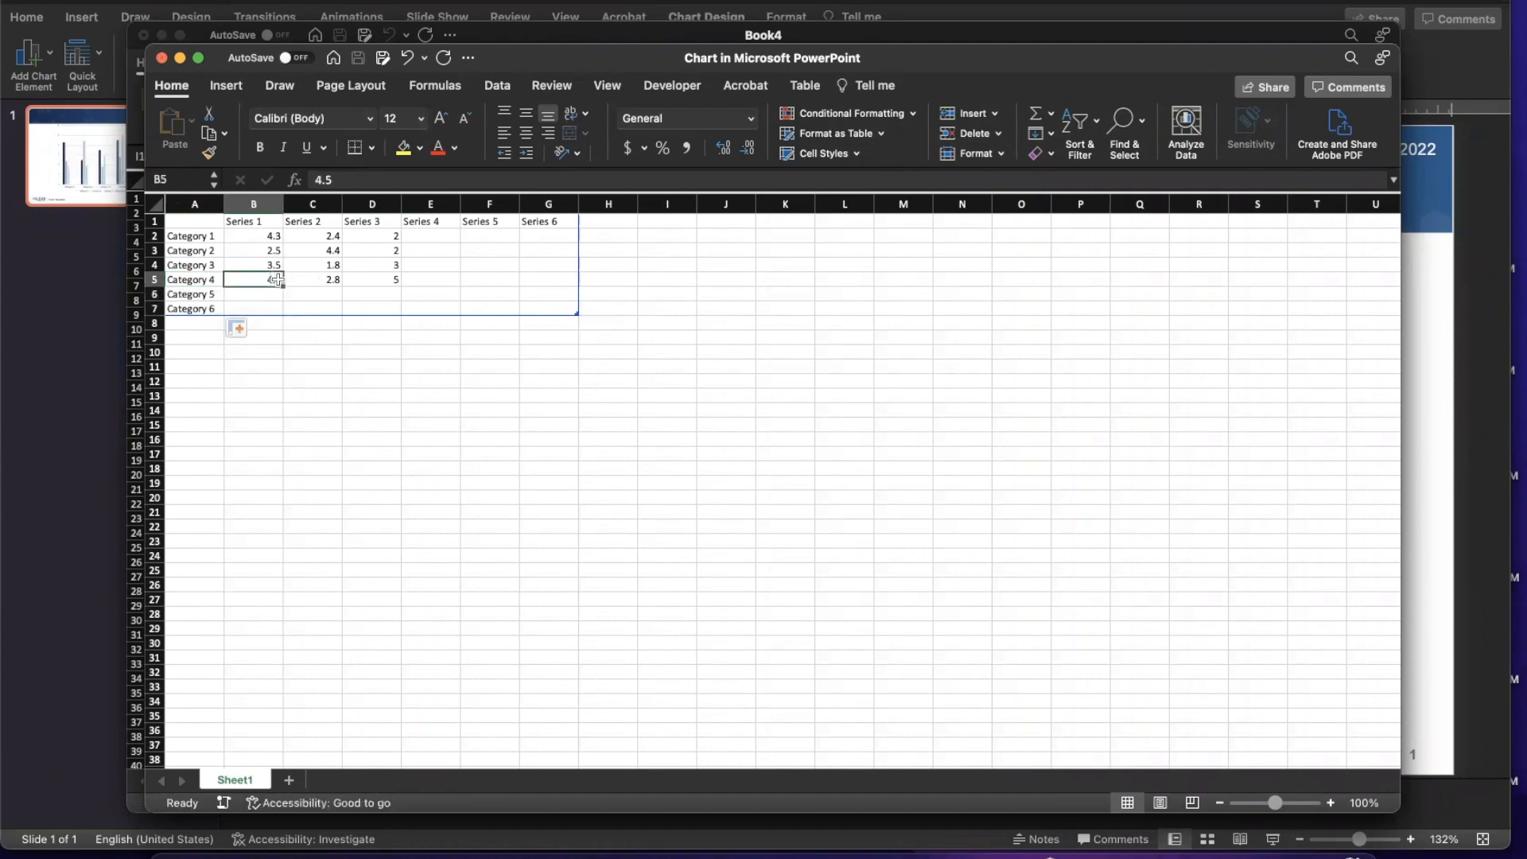
drag(281, 284, 281, 311)
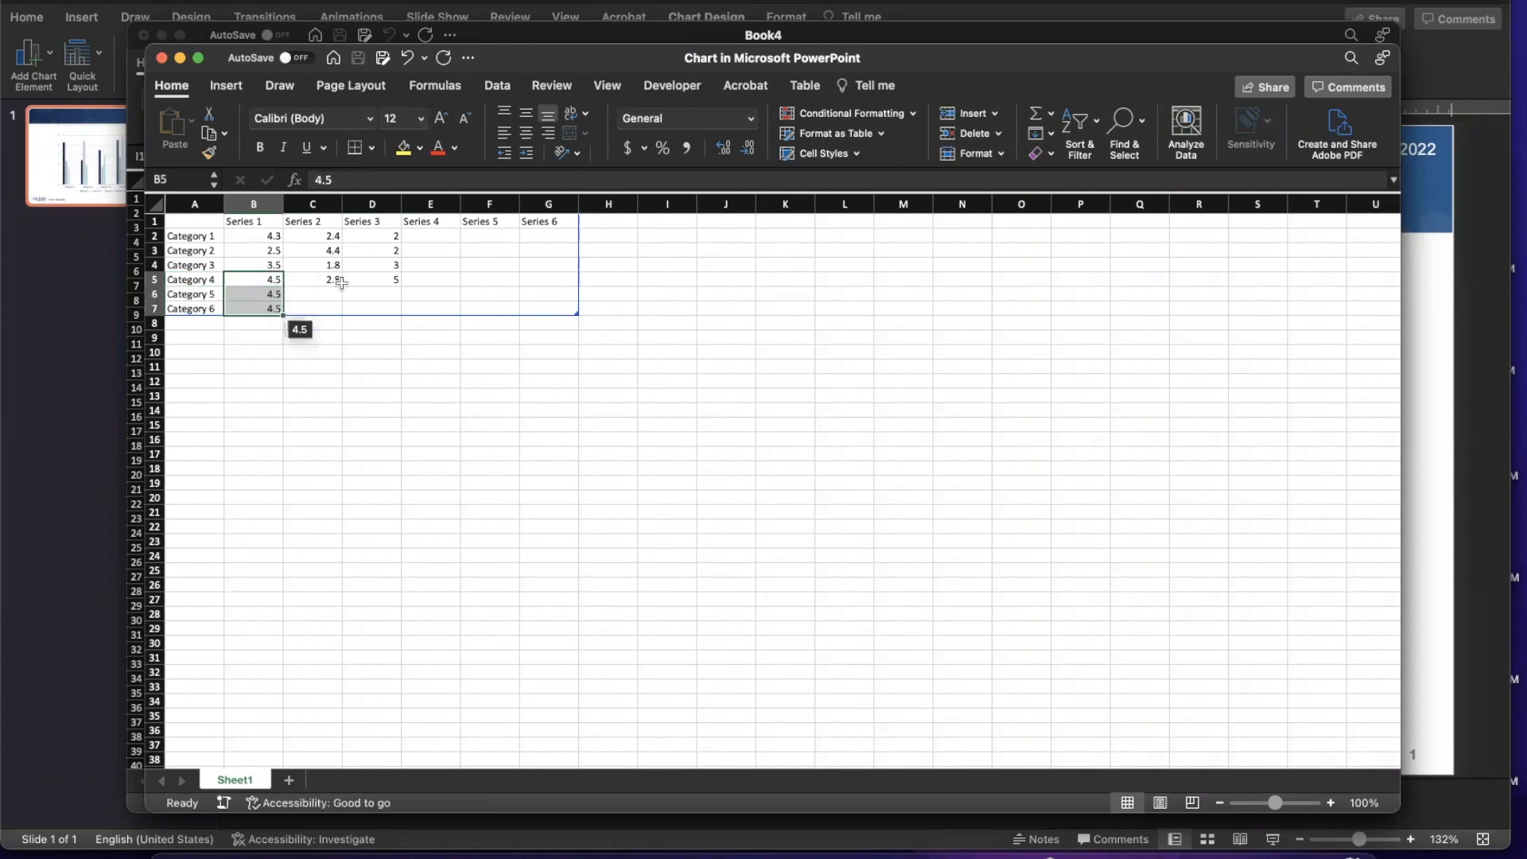
Fill the value 2.4 from cell C2 across to column G and down through row 5.
click(338, 279)
click(322, 238)
mouse_move(342, 243)
mouse_down()
mouse_move(559, 239)
mouse_move(577, 242)
mouse_move(578, 284)
mouse_up()
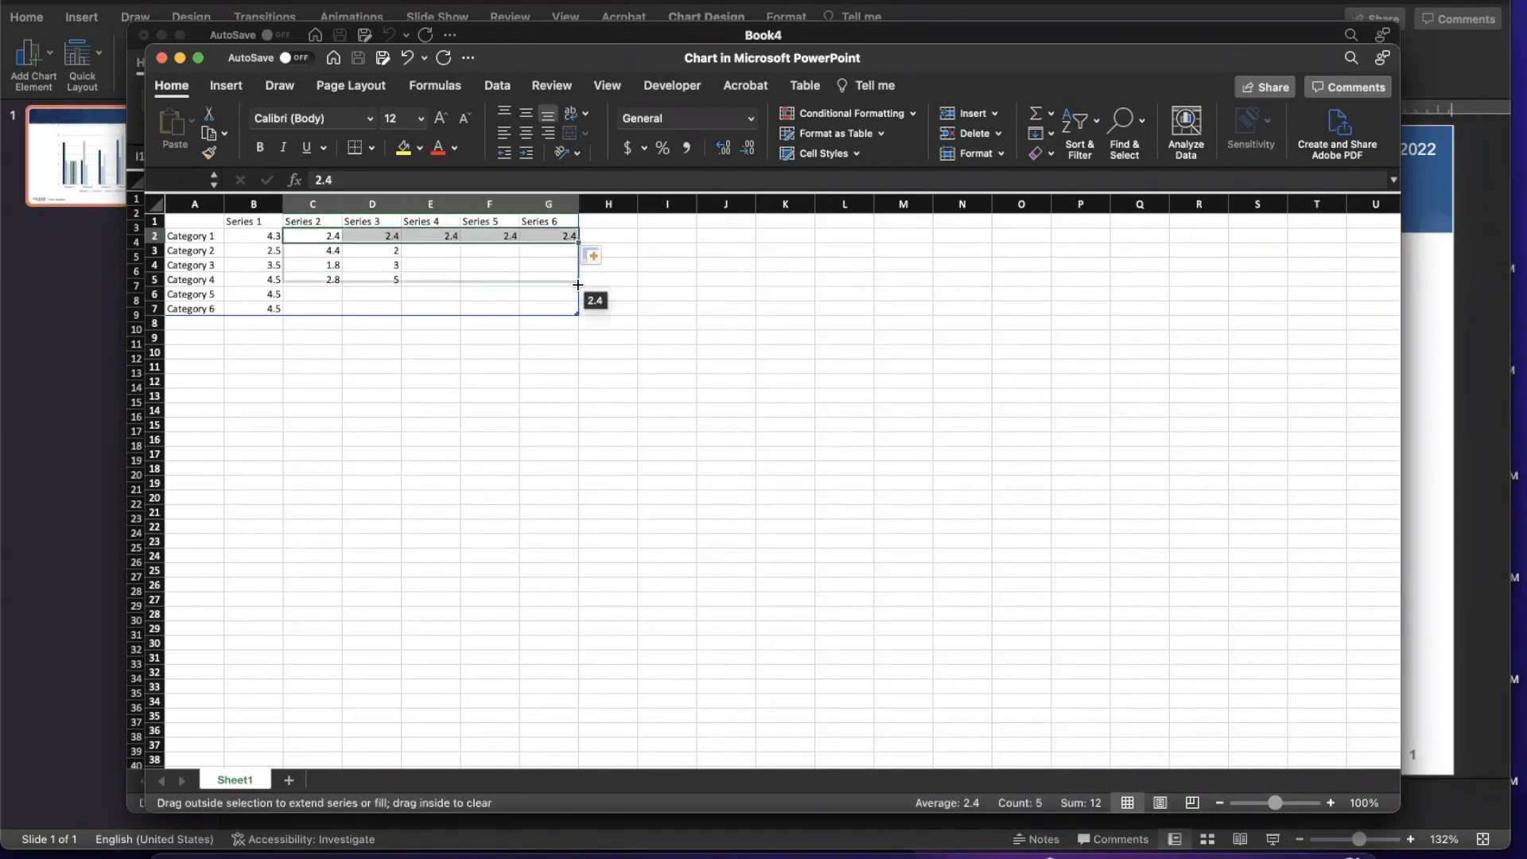
drag(578, 285, 578, 285)
click(668, 295)
click(465, 279)
Fill the value 4.5 from the Series 1 cells of Category 5 and Category 6 across to column G.
click(275, 297)
drag(283, 301, 579, 316)
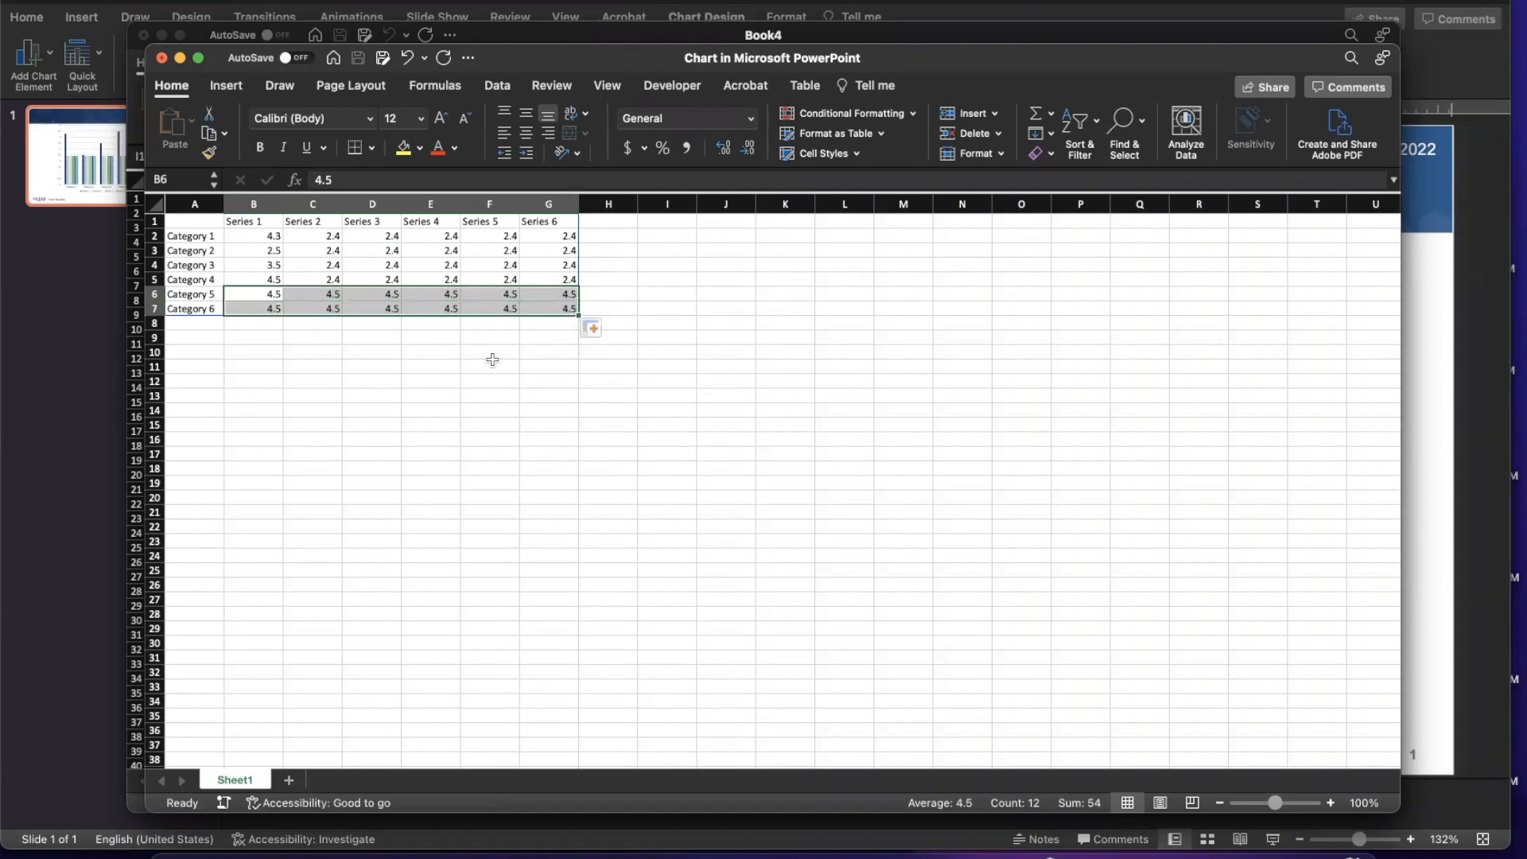
click(492, 360)
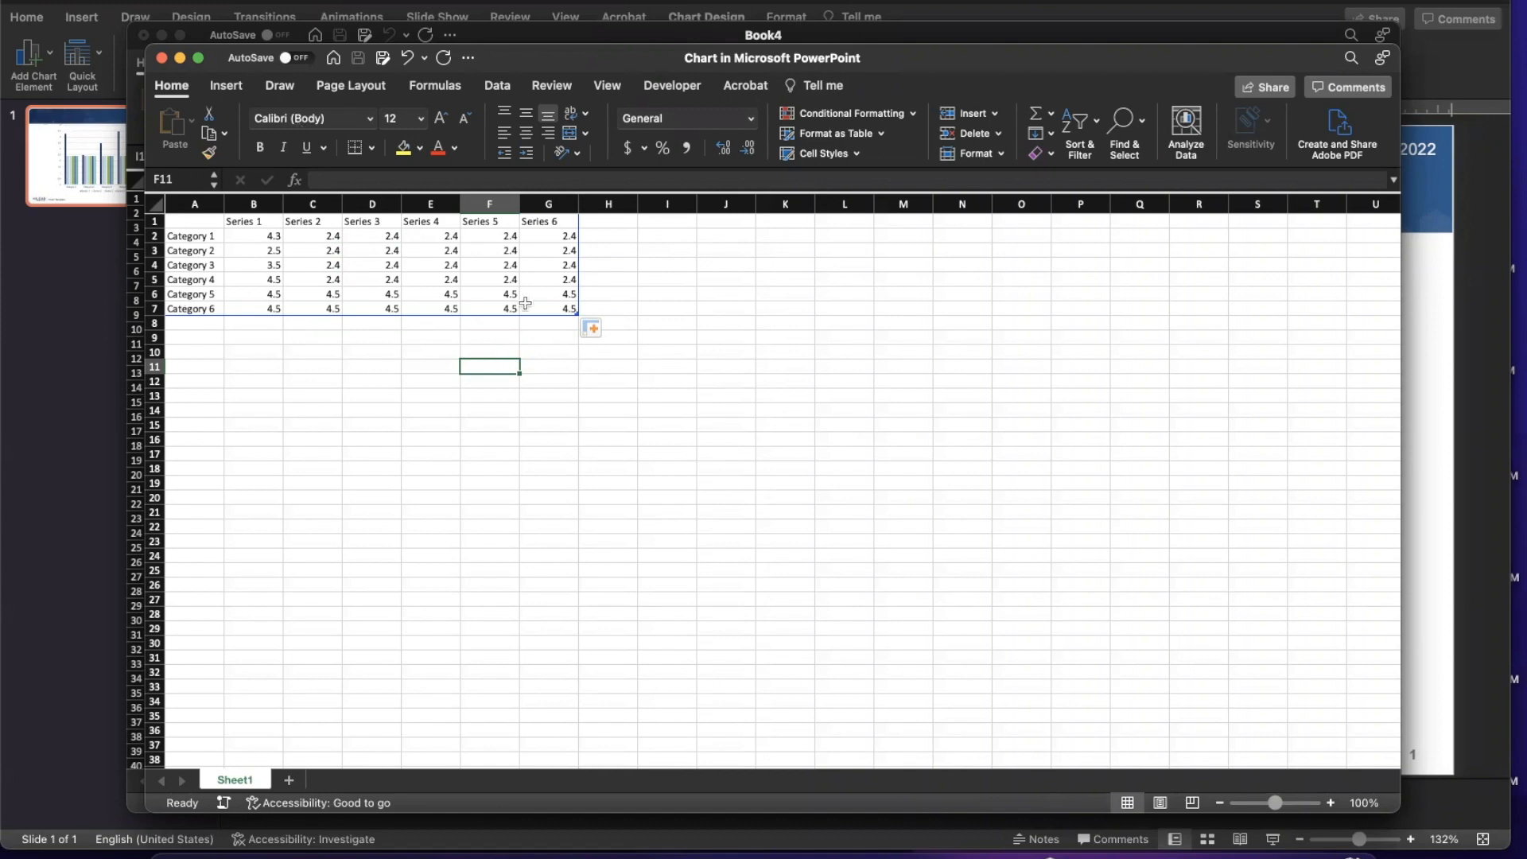
Close the chart data sheet, then shorten the chart and place it just below the slide's blue title banner.
click(161, 59)
click(68, 261)
click(750, 303)
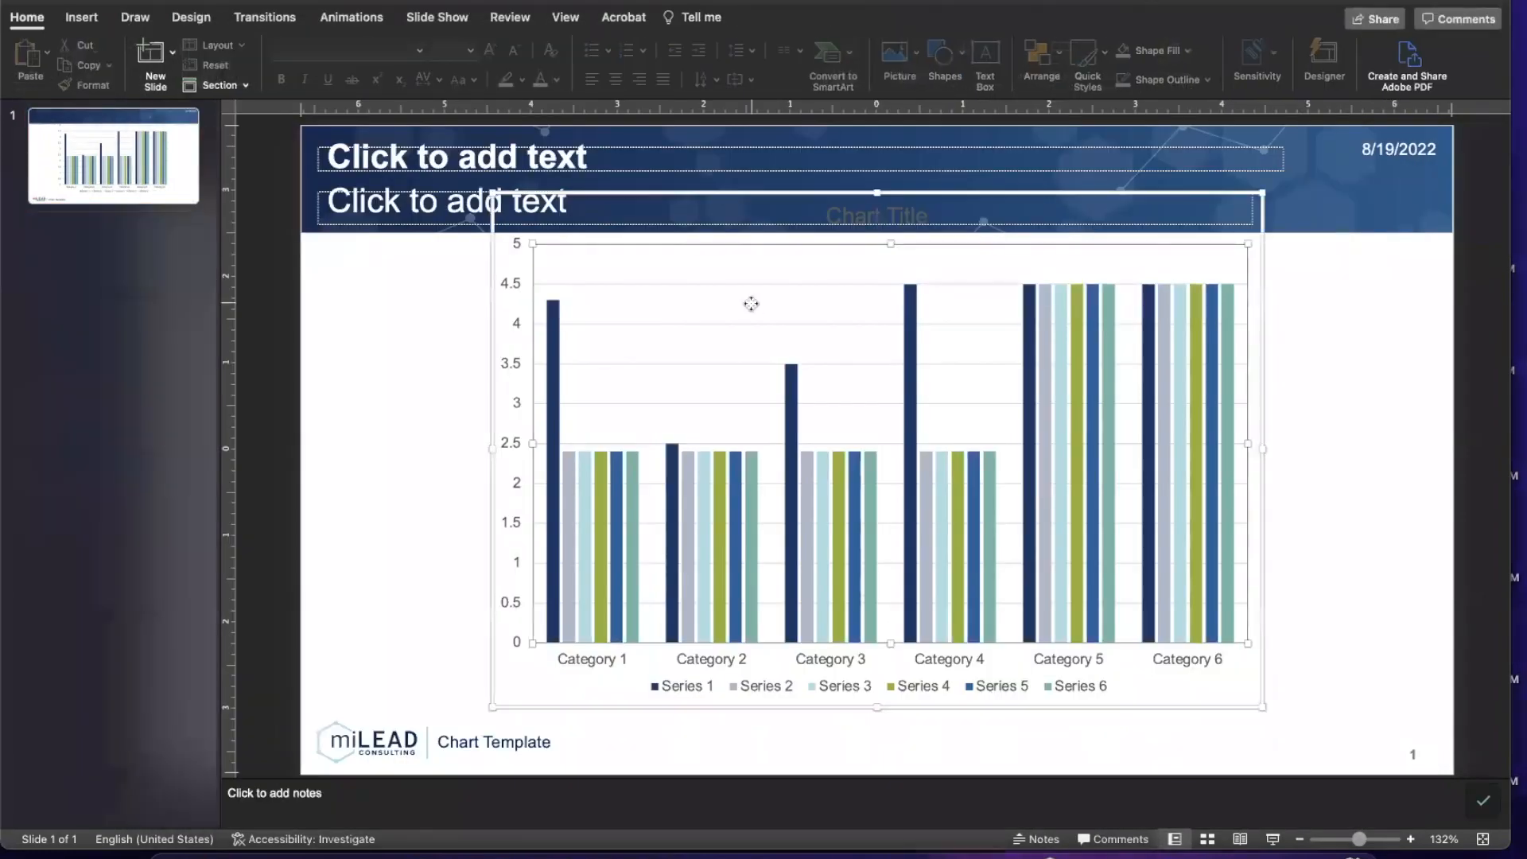
drag(876, 191, 872, 324)
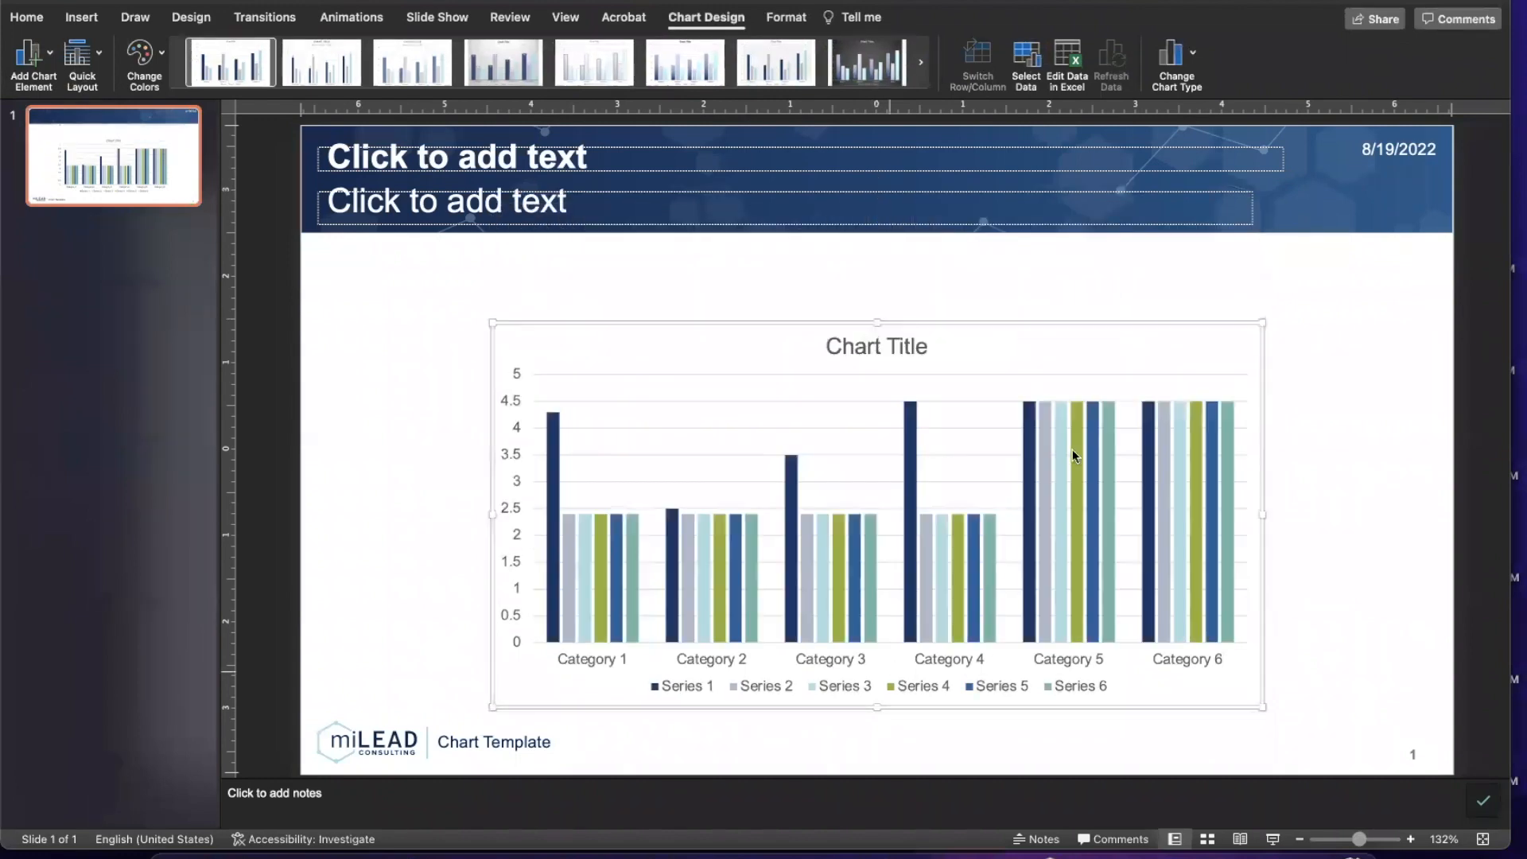
drag(1033, 318, 1006, 272)
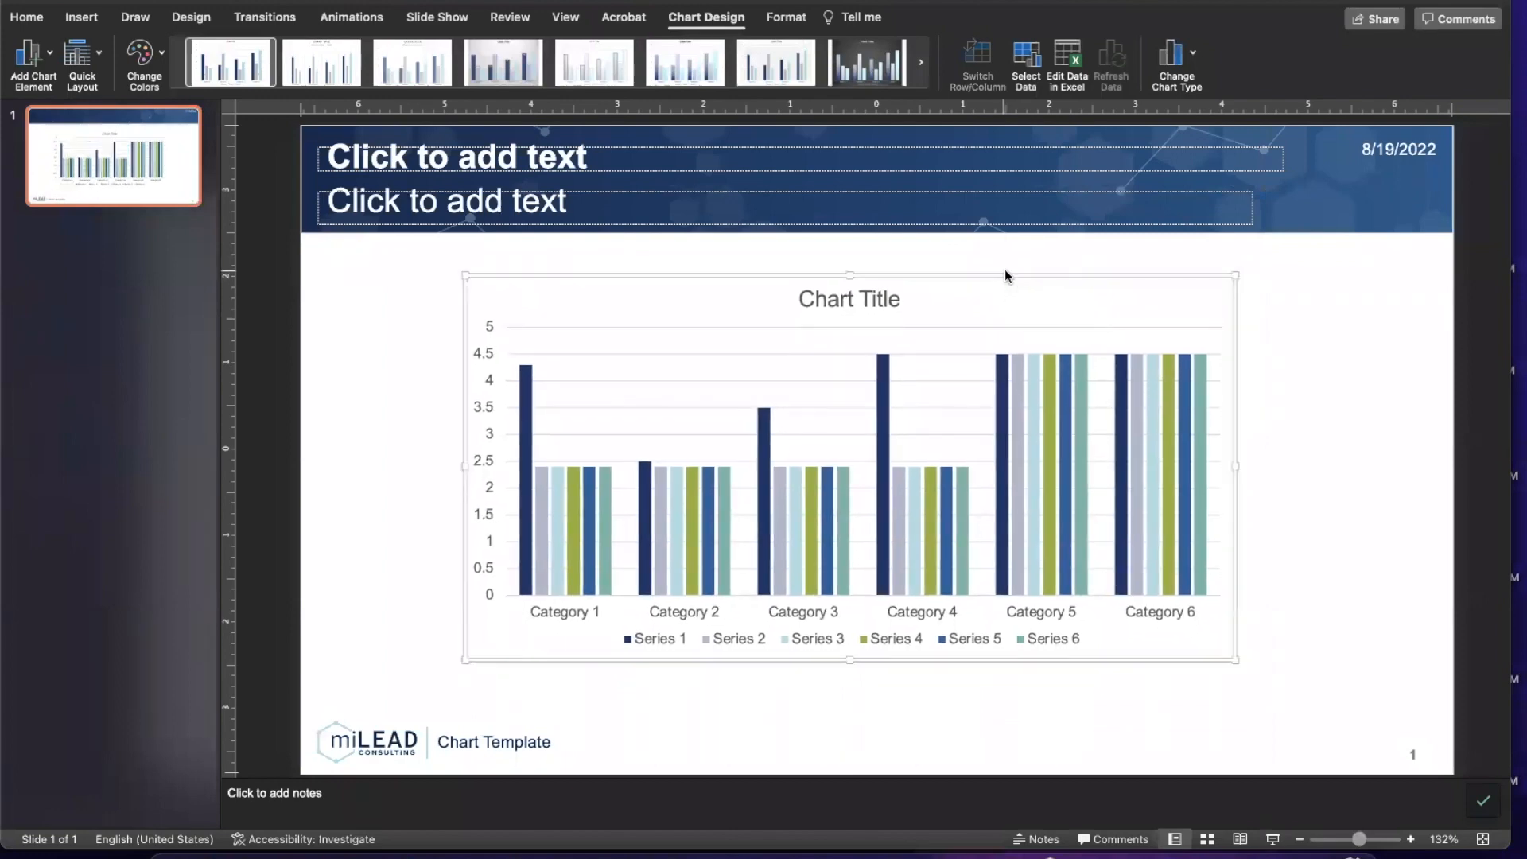
Delete the horizontal gridlines from the chart.
click(717, 377)
click(702, 381)
key(Delete)
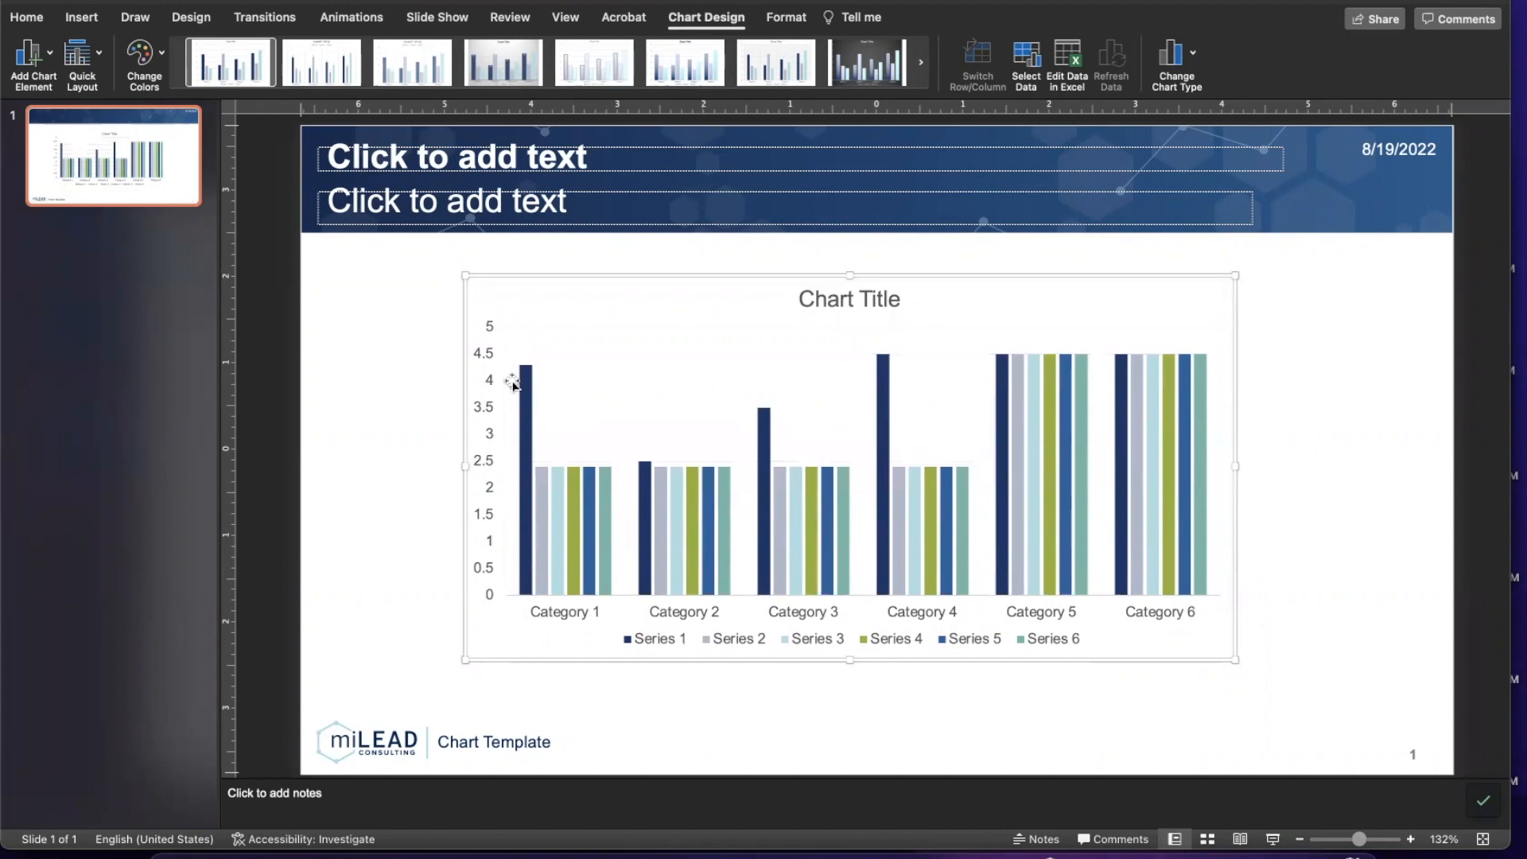
Set the font colour of the vertical axis labels and the category labels to black.
click(487, 363)
click(28, 16)
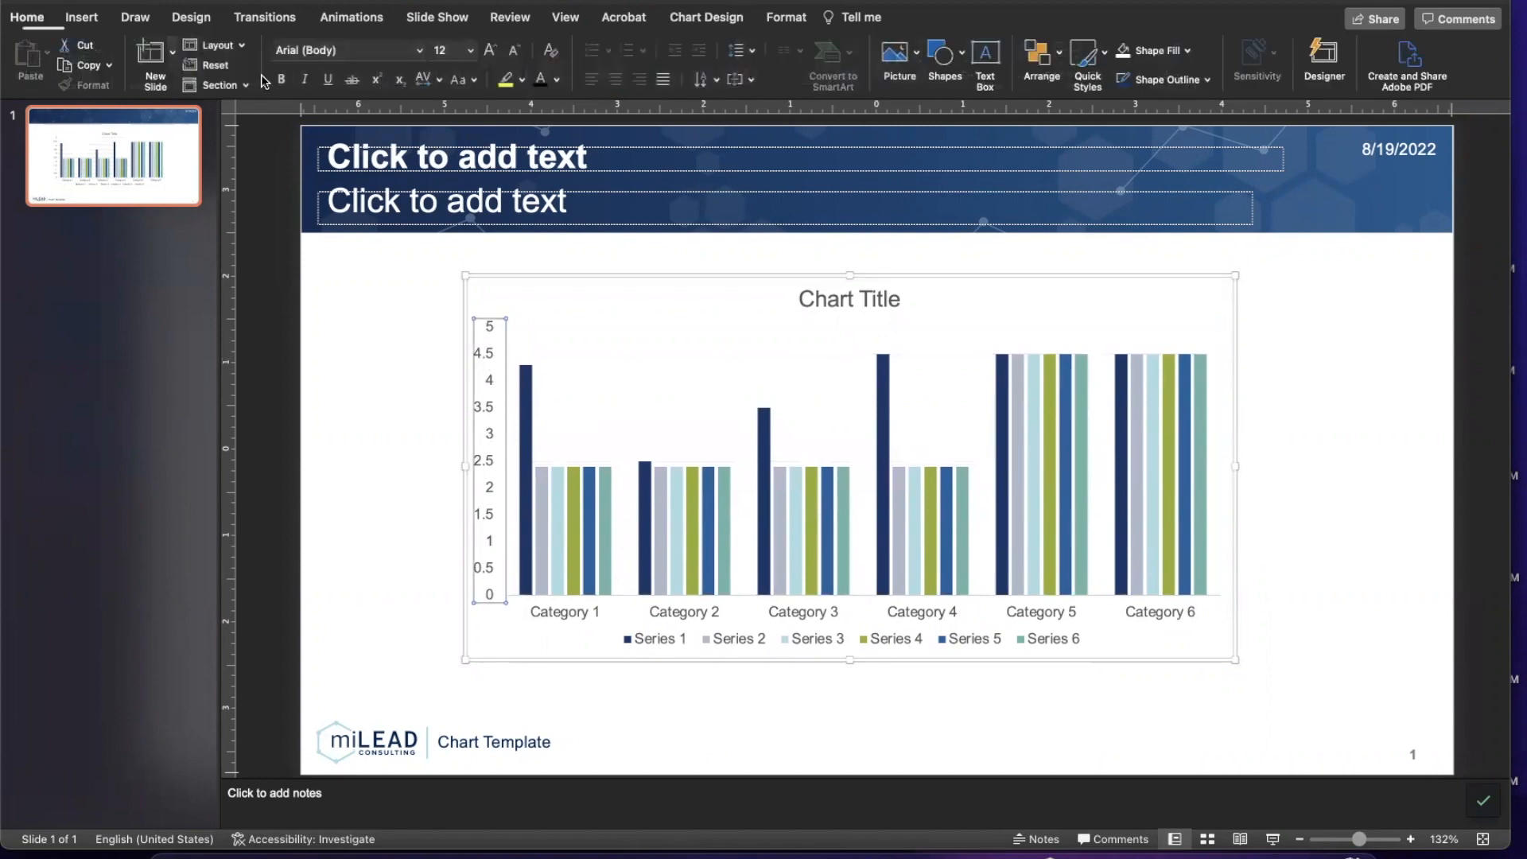
click(576, 616)
click(538, 81)
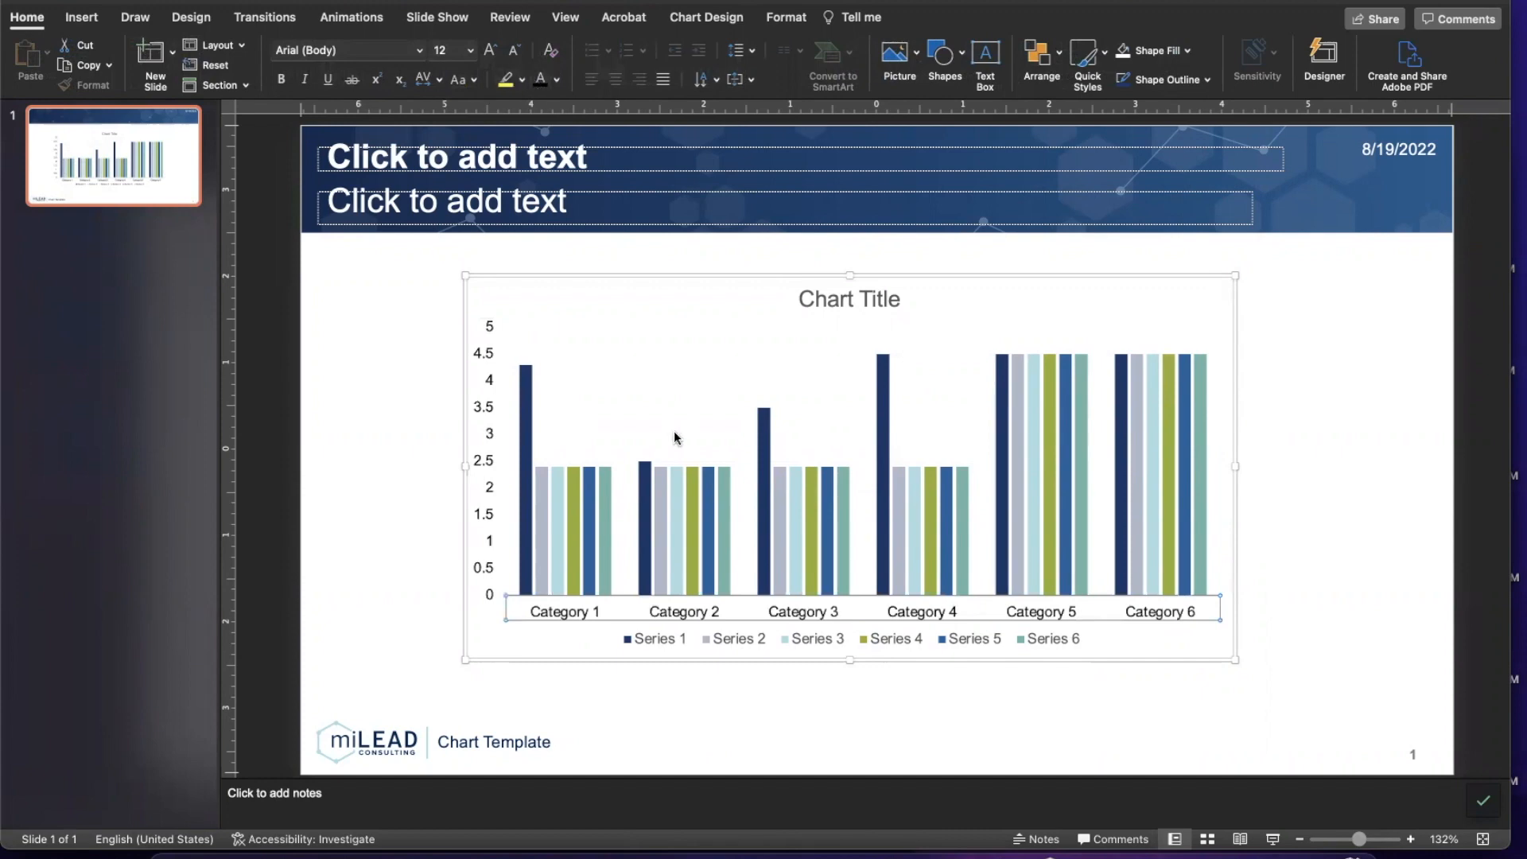
Set the chart title's font colour to black.
click(756, 643)
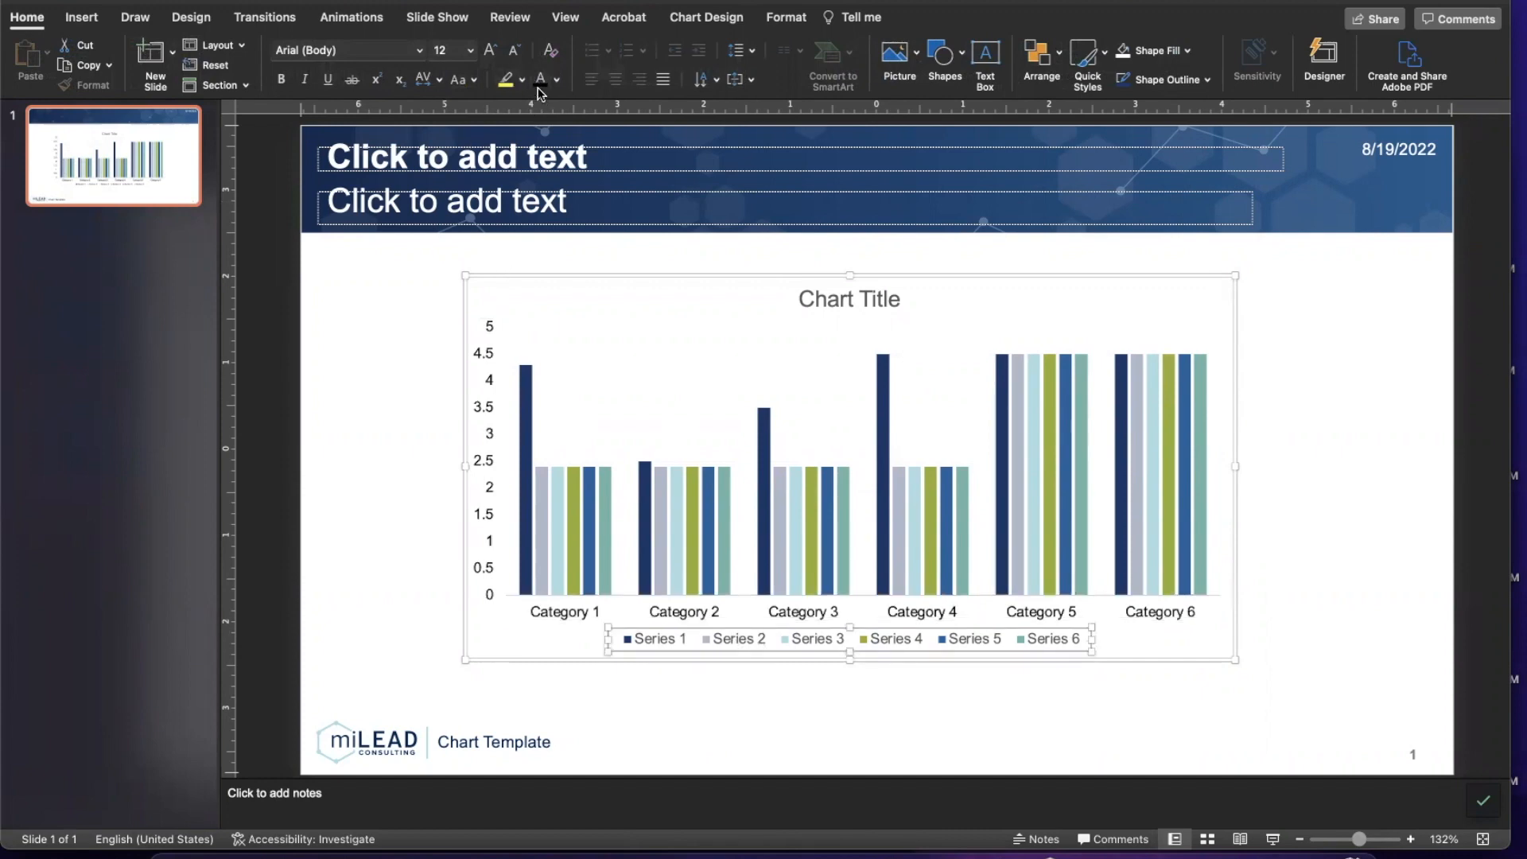
click(861, 294)
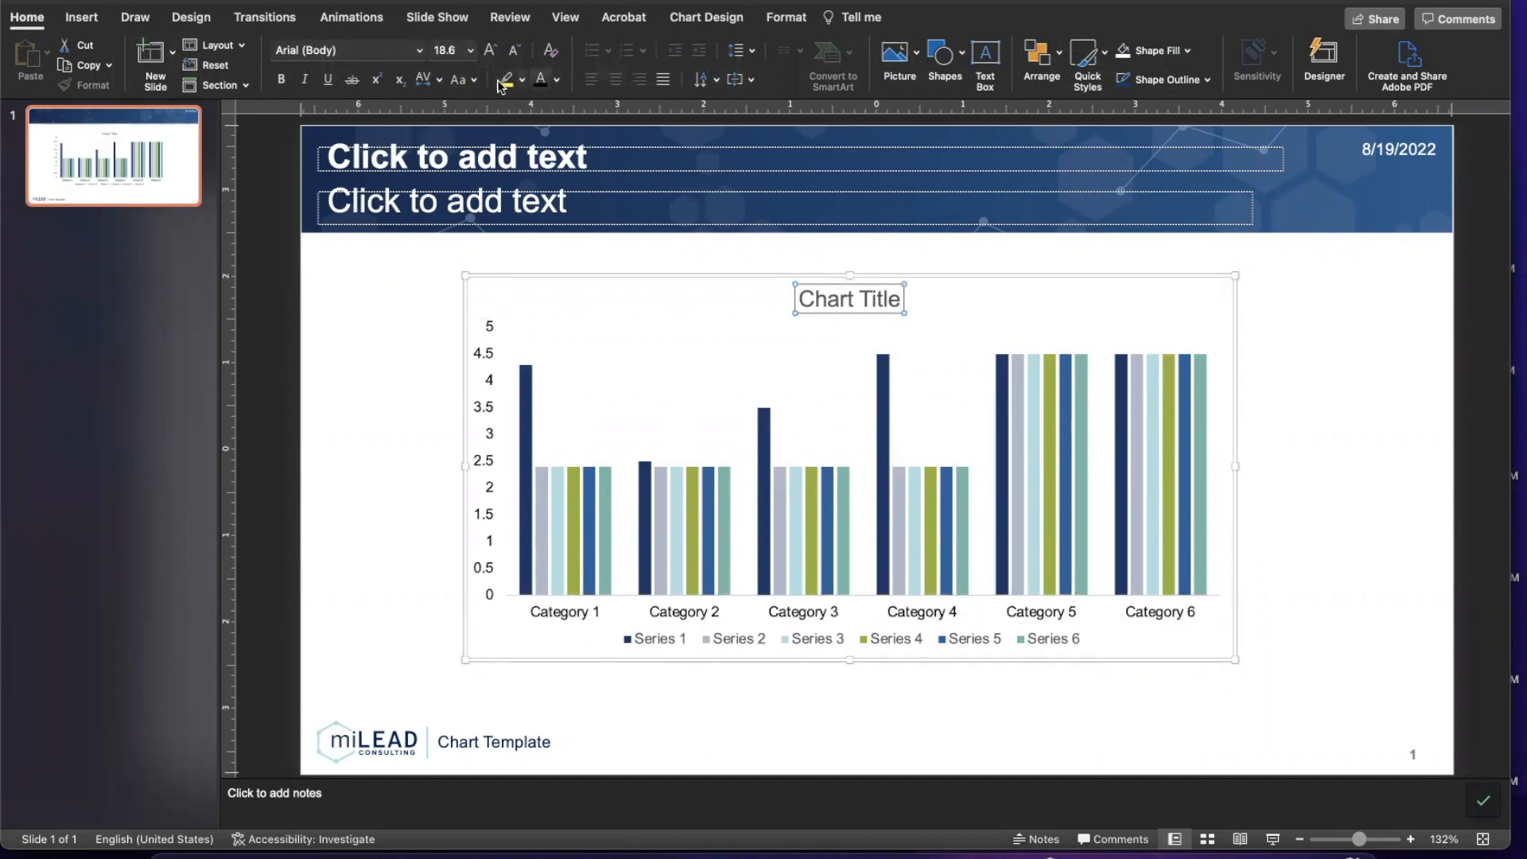
click(540, 80)
Set the major tick marks of the vertical axis to Inside.
click(497, 400)
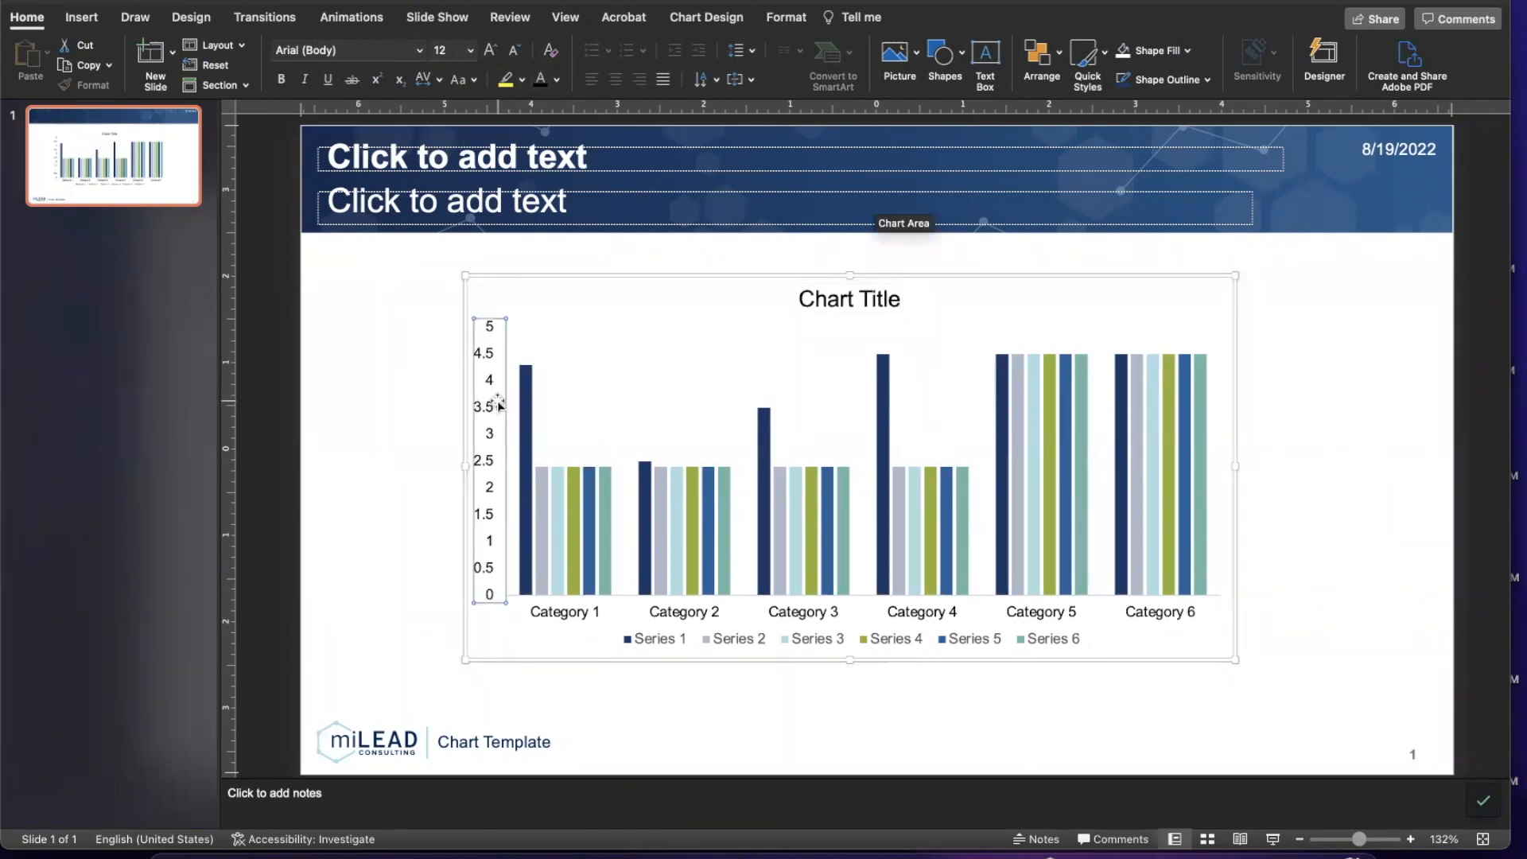
double_click(499, 403)
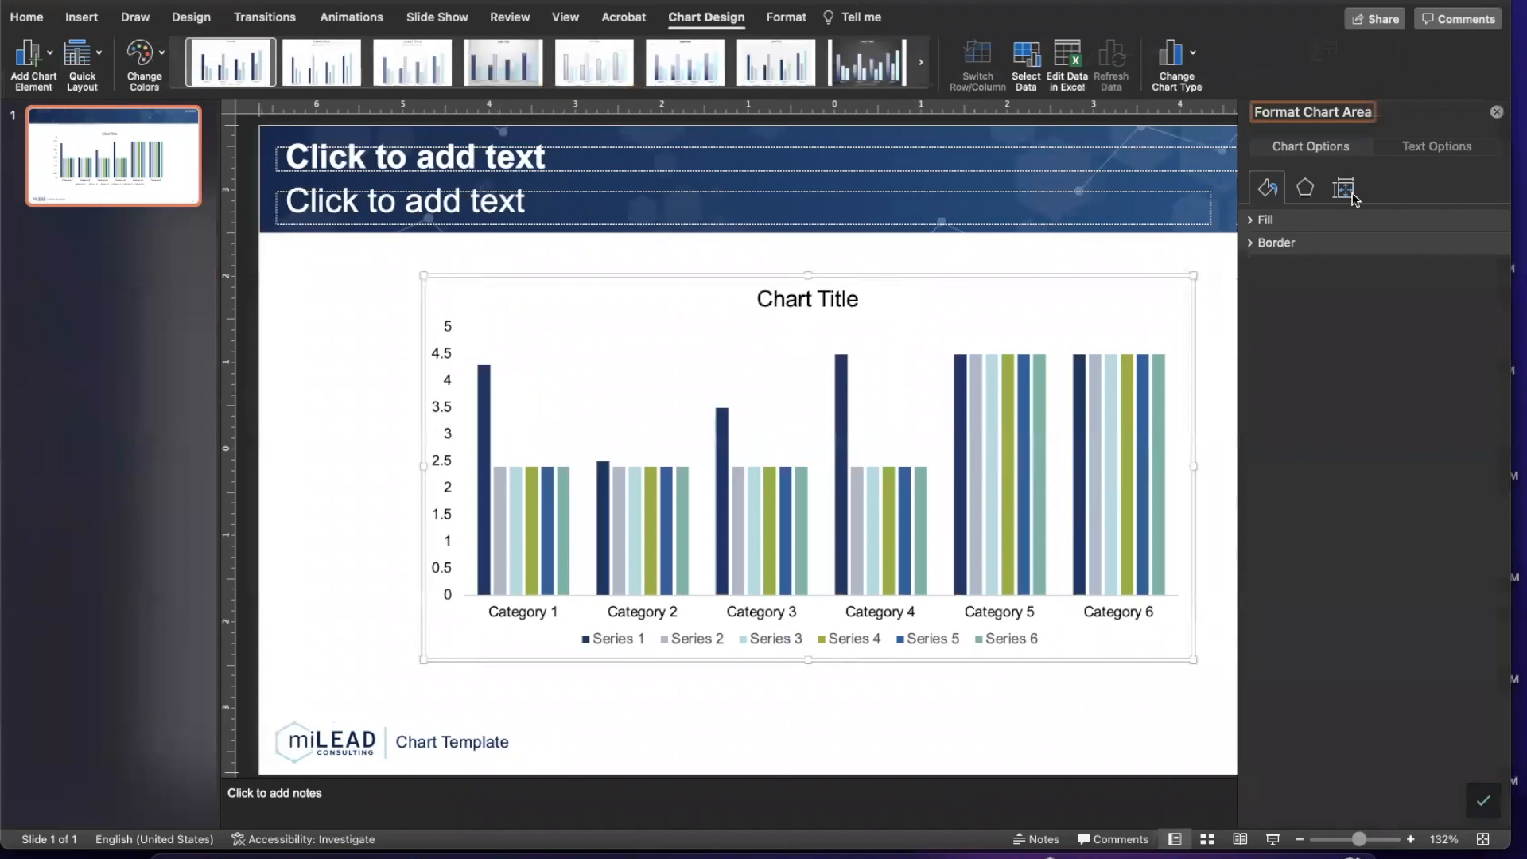
click(1274, 219)
click(1422, 149)
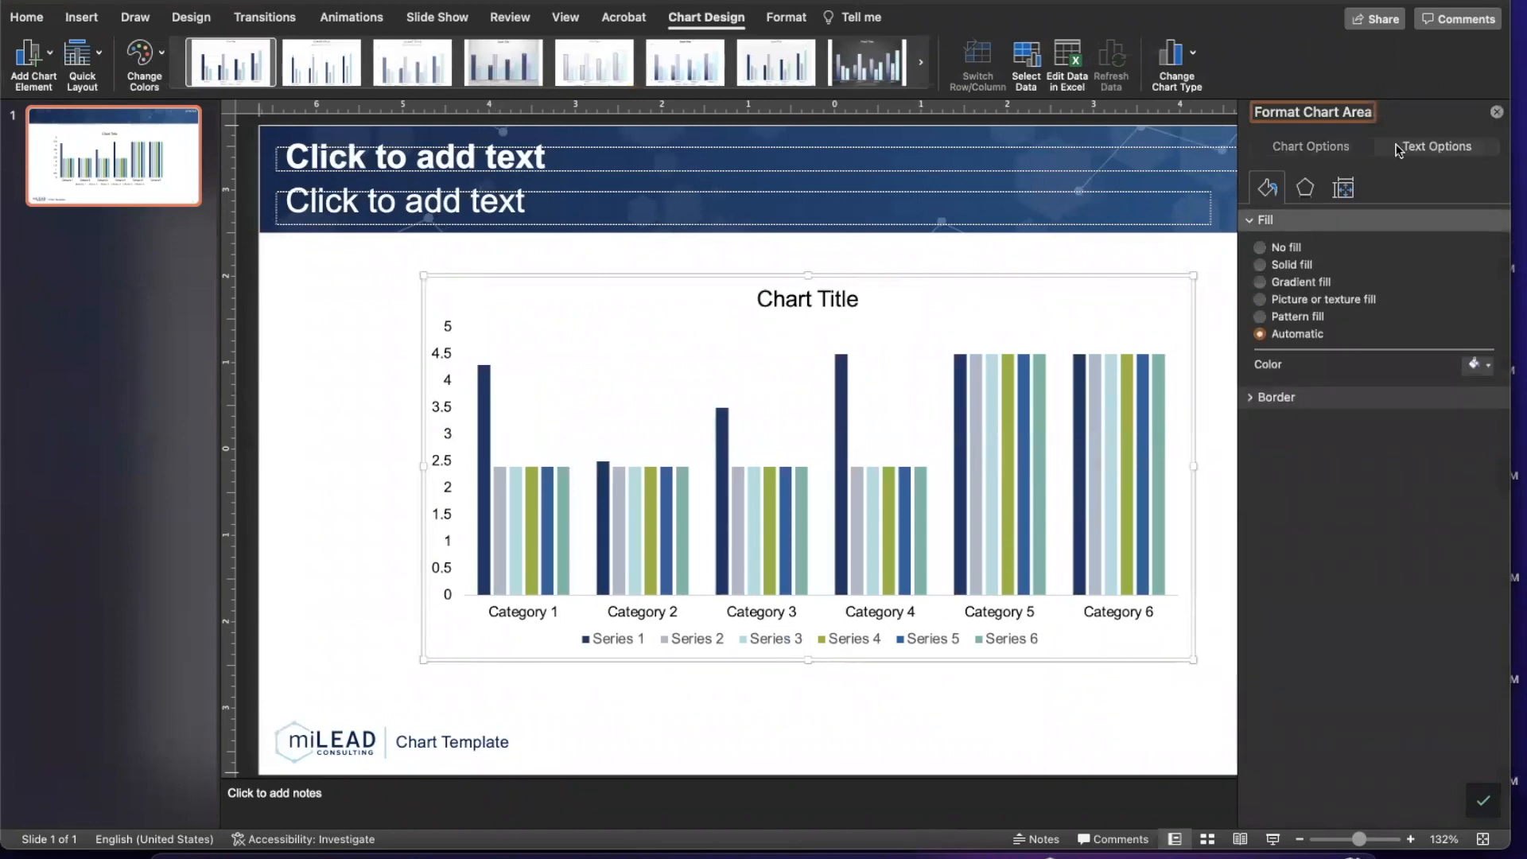
click(447, 536)
click(1328, 150)
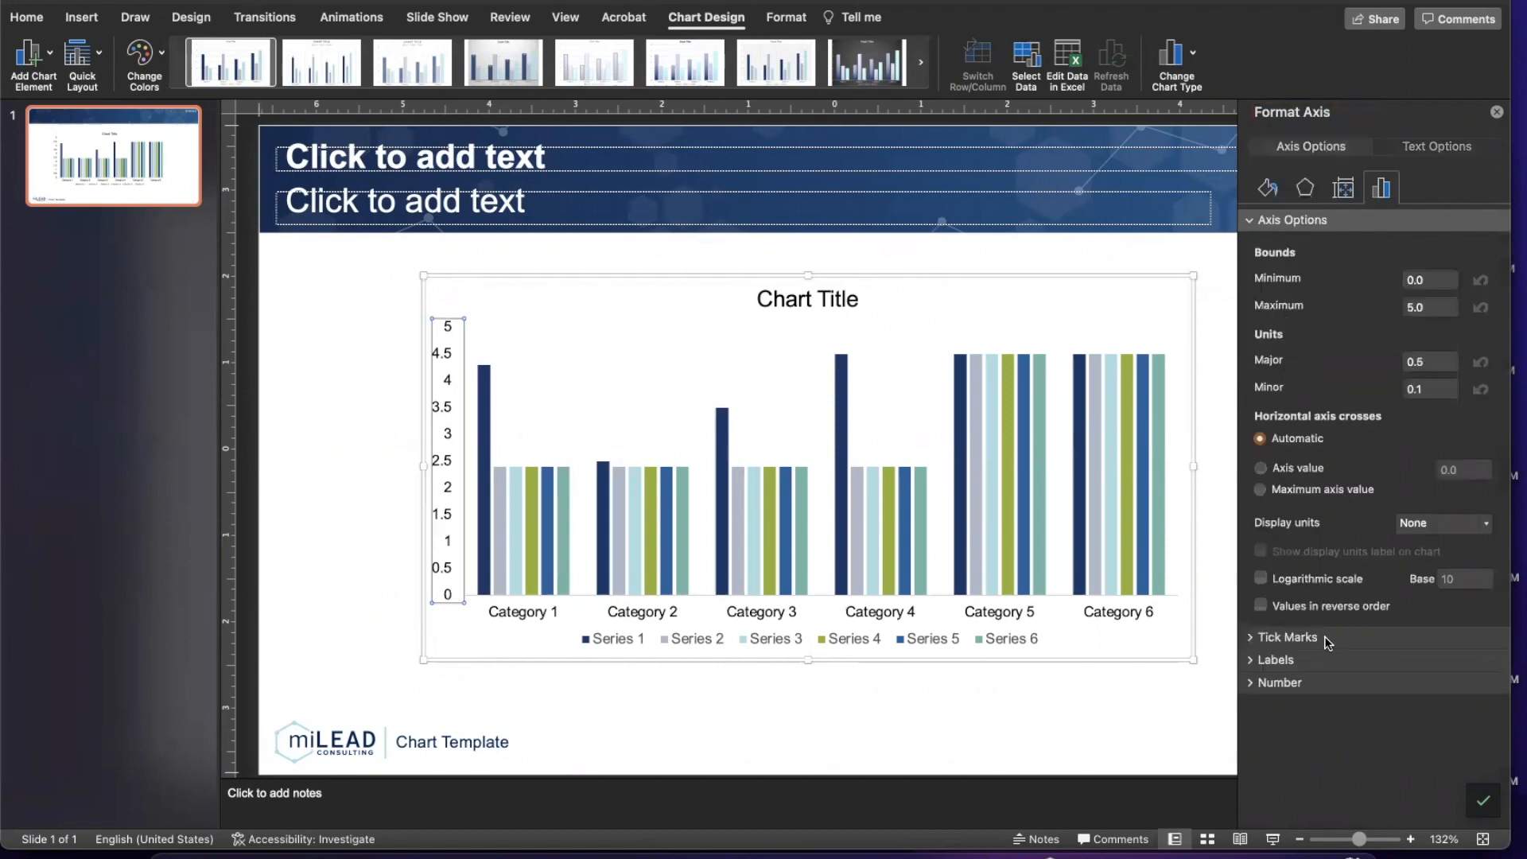
click(1327, 640)
click(1442, 667)
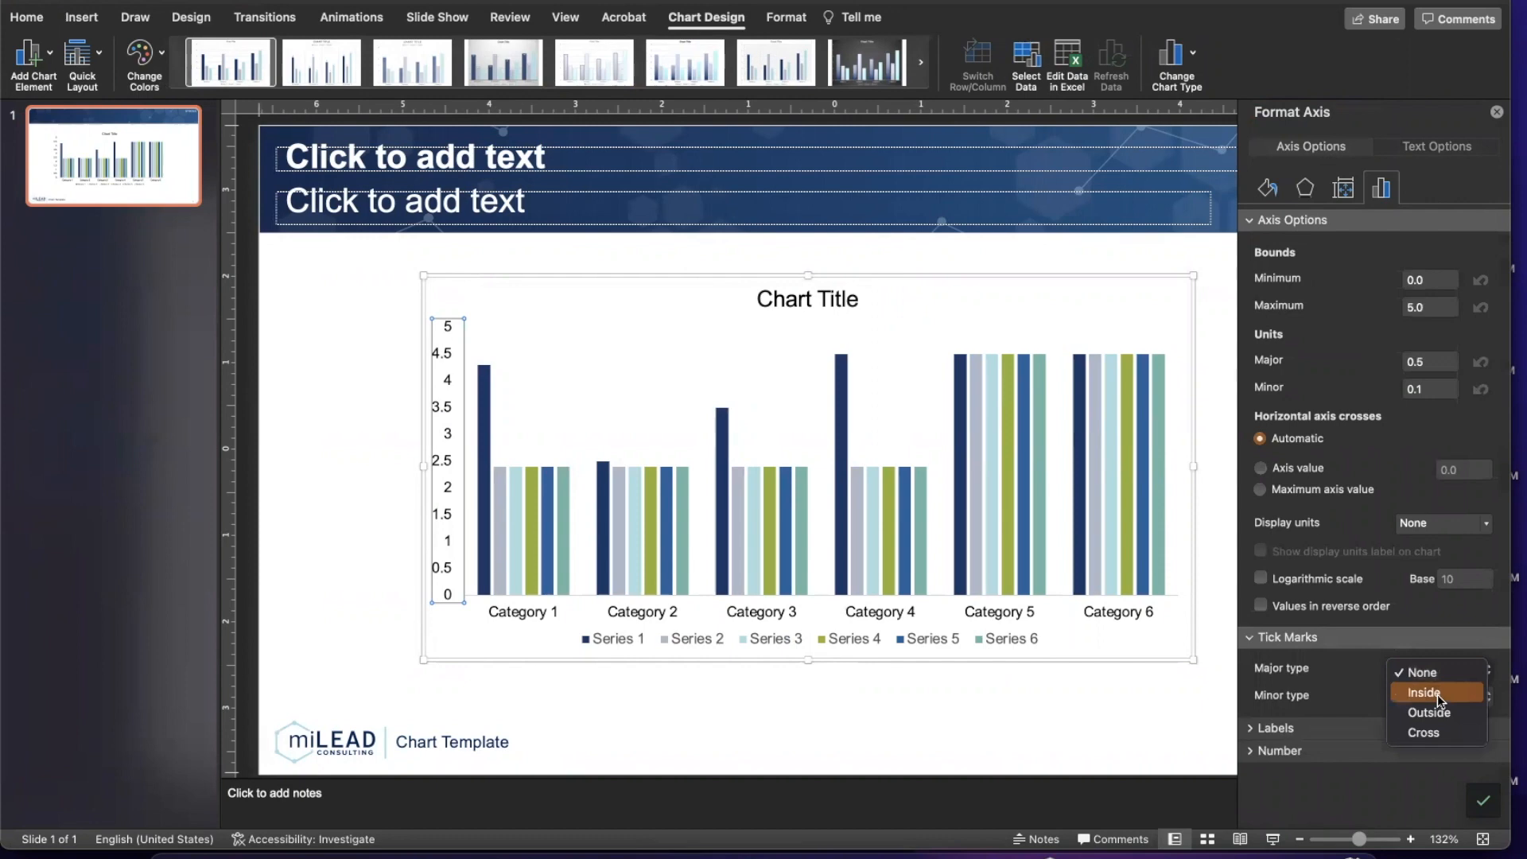
click(1438, 695)
Give the vertical axis a solid black line with a width of 1 pt.
click(1270, 188)
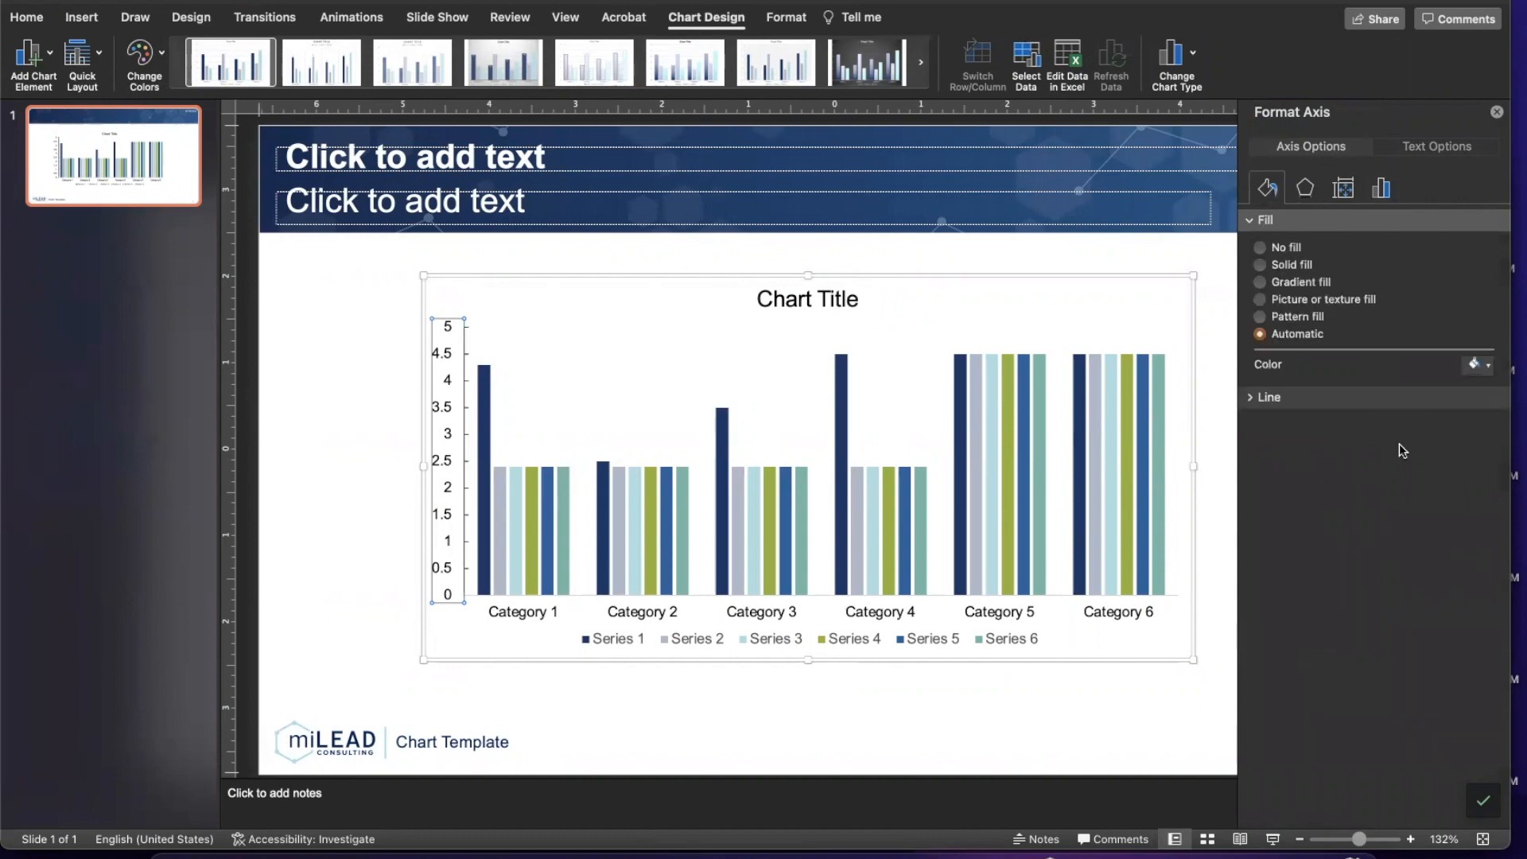
click(1324, 397)
click(1475, 513)
click(1496, 557)
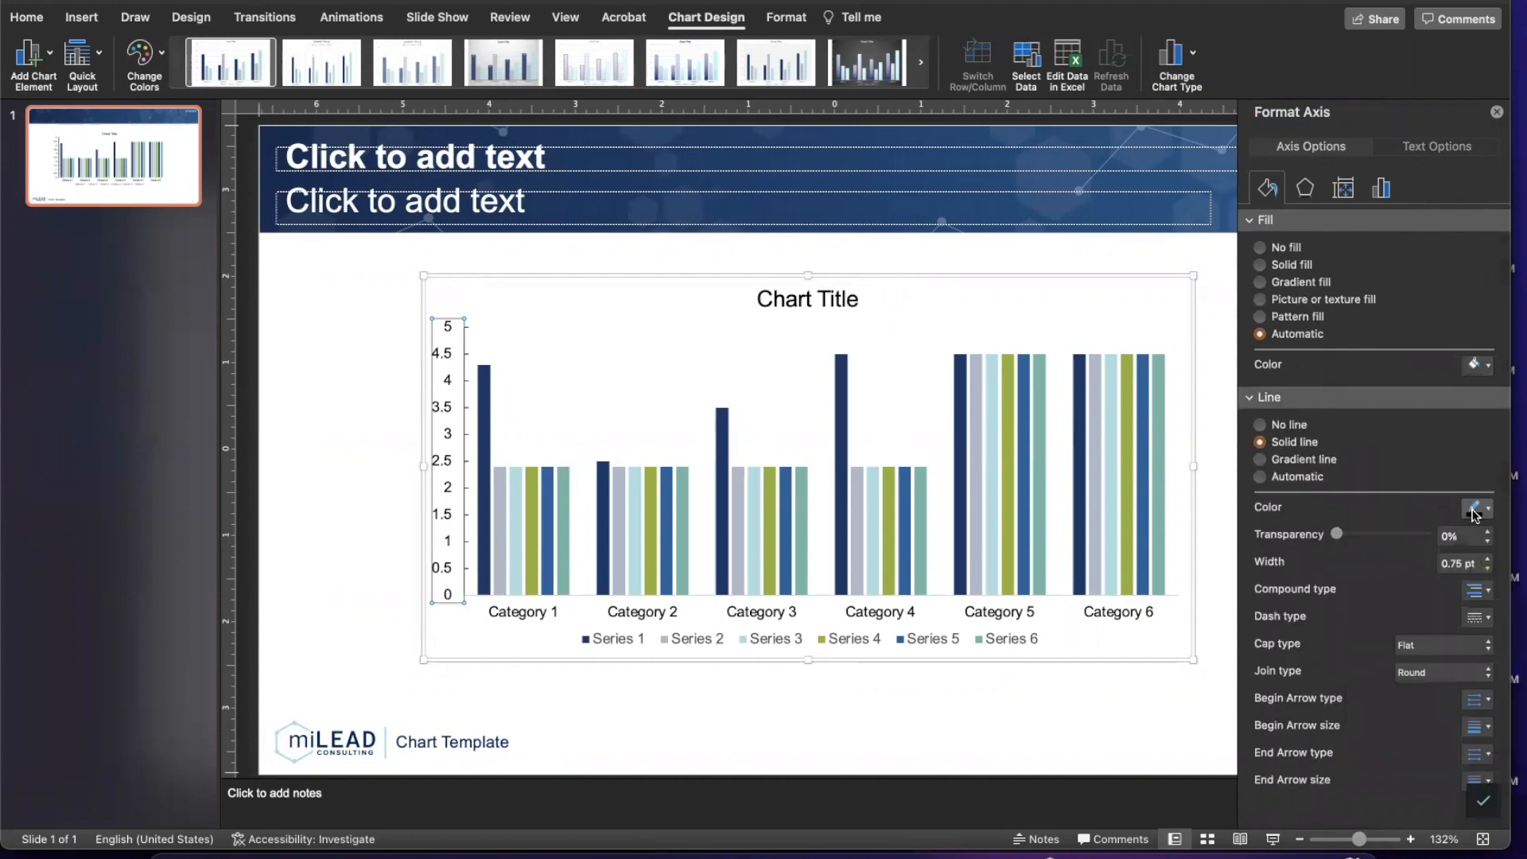
click(1488, 559)
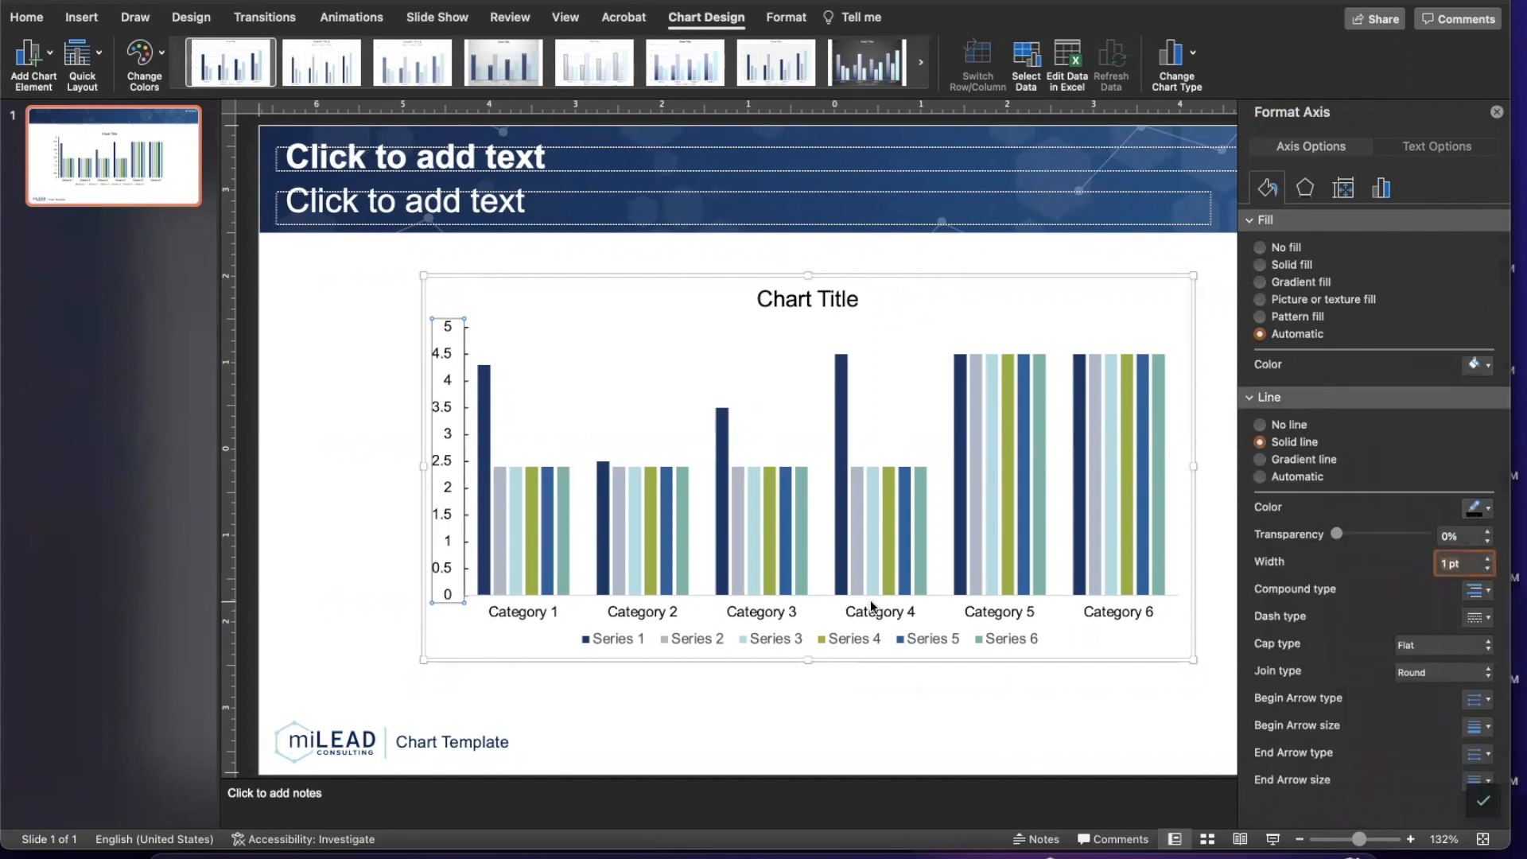
Set the horizontal axis line to black and make it one increment wider.
click(587, 596)
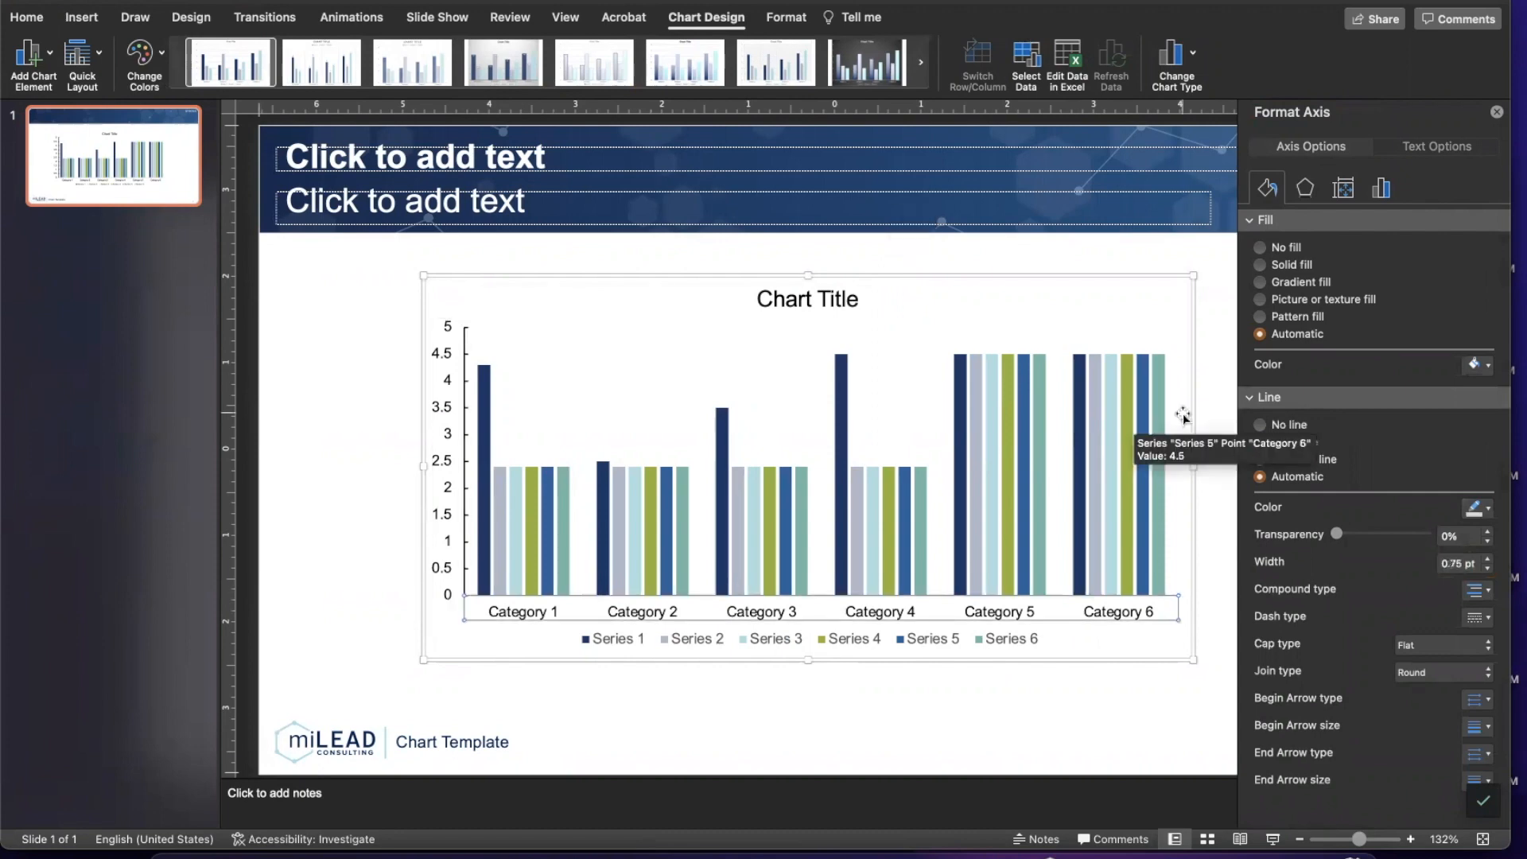
click(1489, 511)
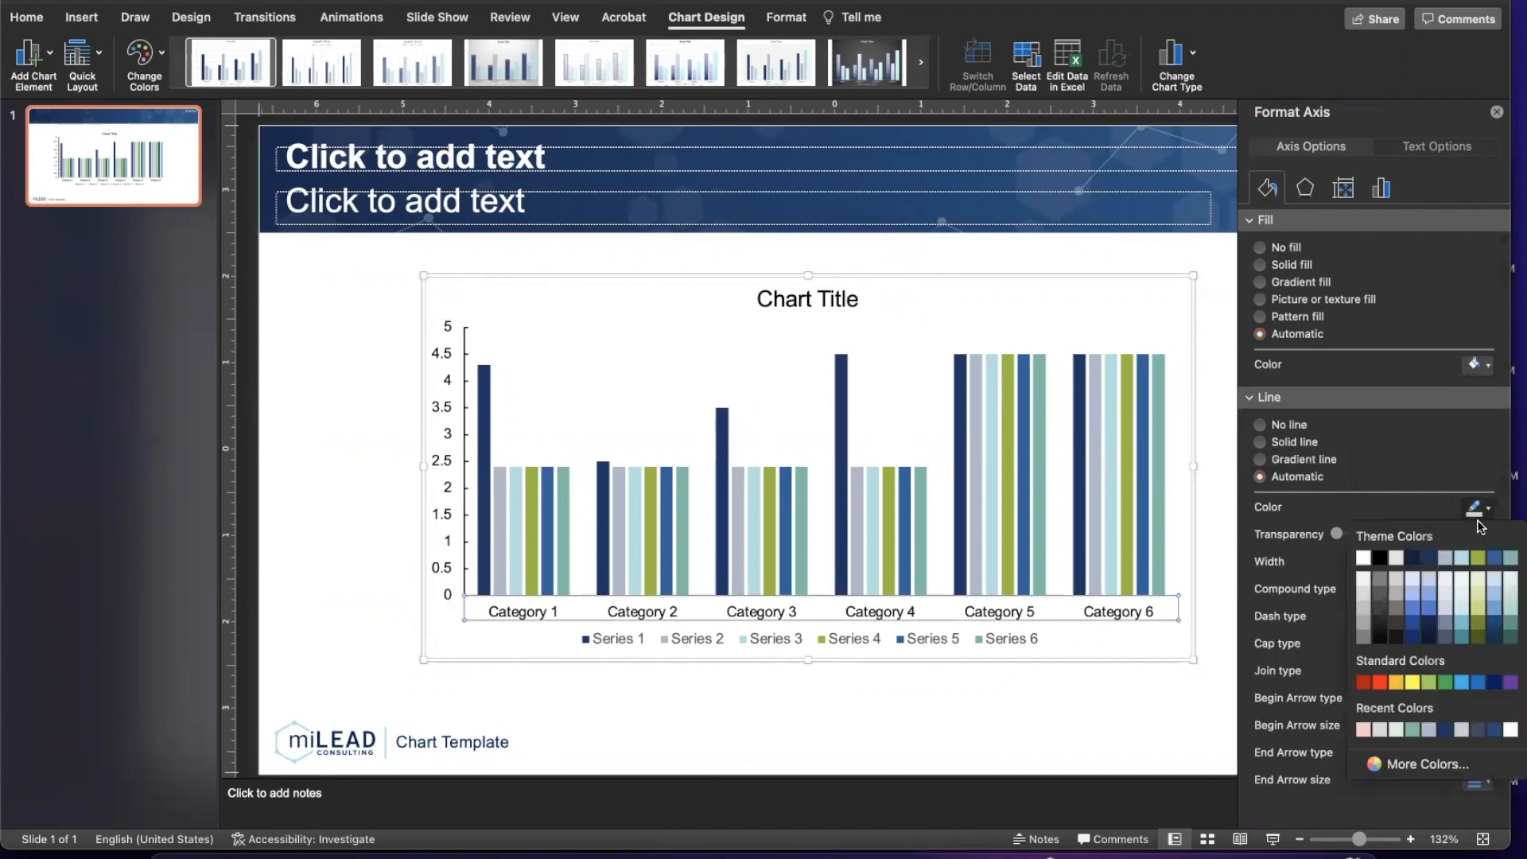
click(1385, 561)
click(1488, 559)
Set the font colour of the chart legend to black.
click(828, 671)
click(783, 637)
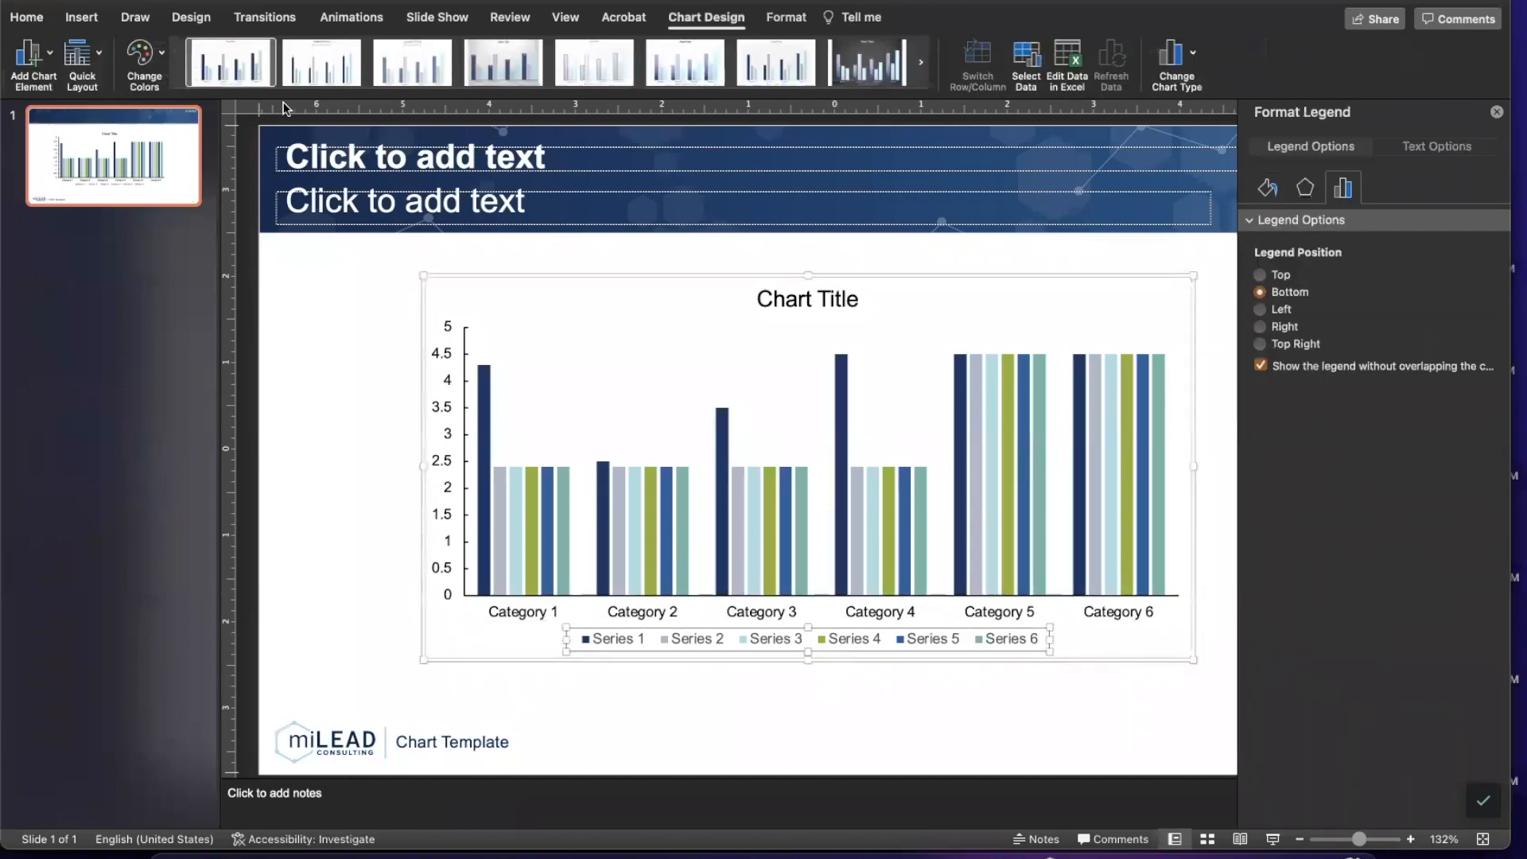
click(53, 19)
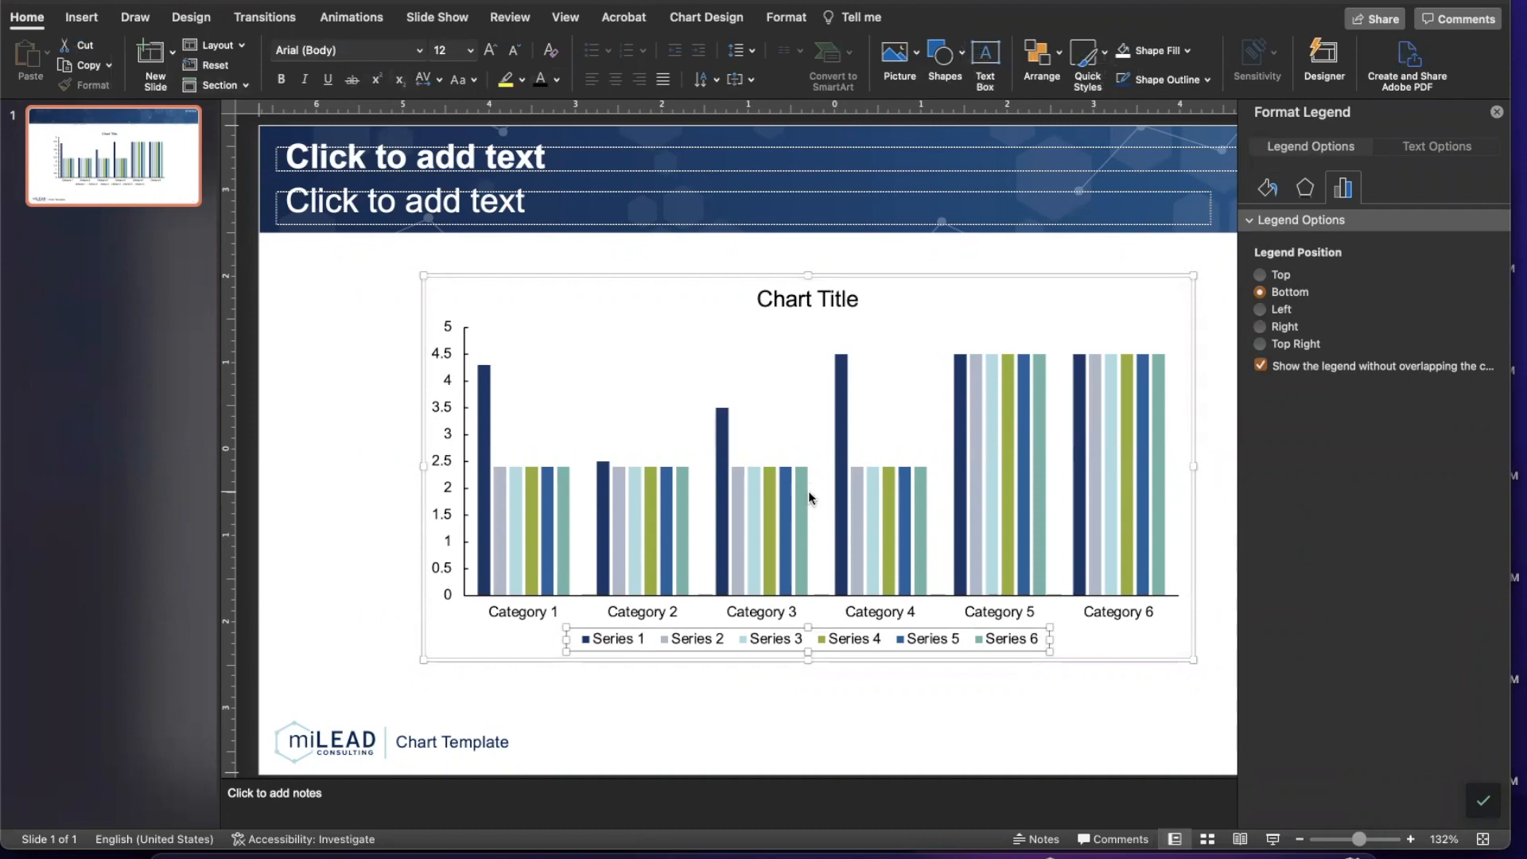
Add a title to the primary vertical axis and set its font colour to black.
click(451, 392)
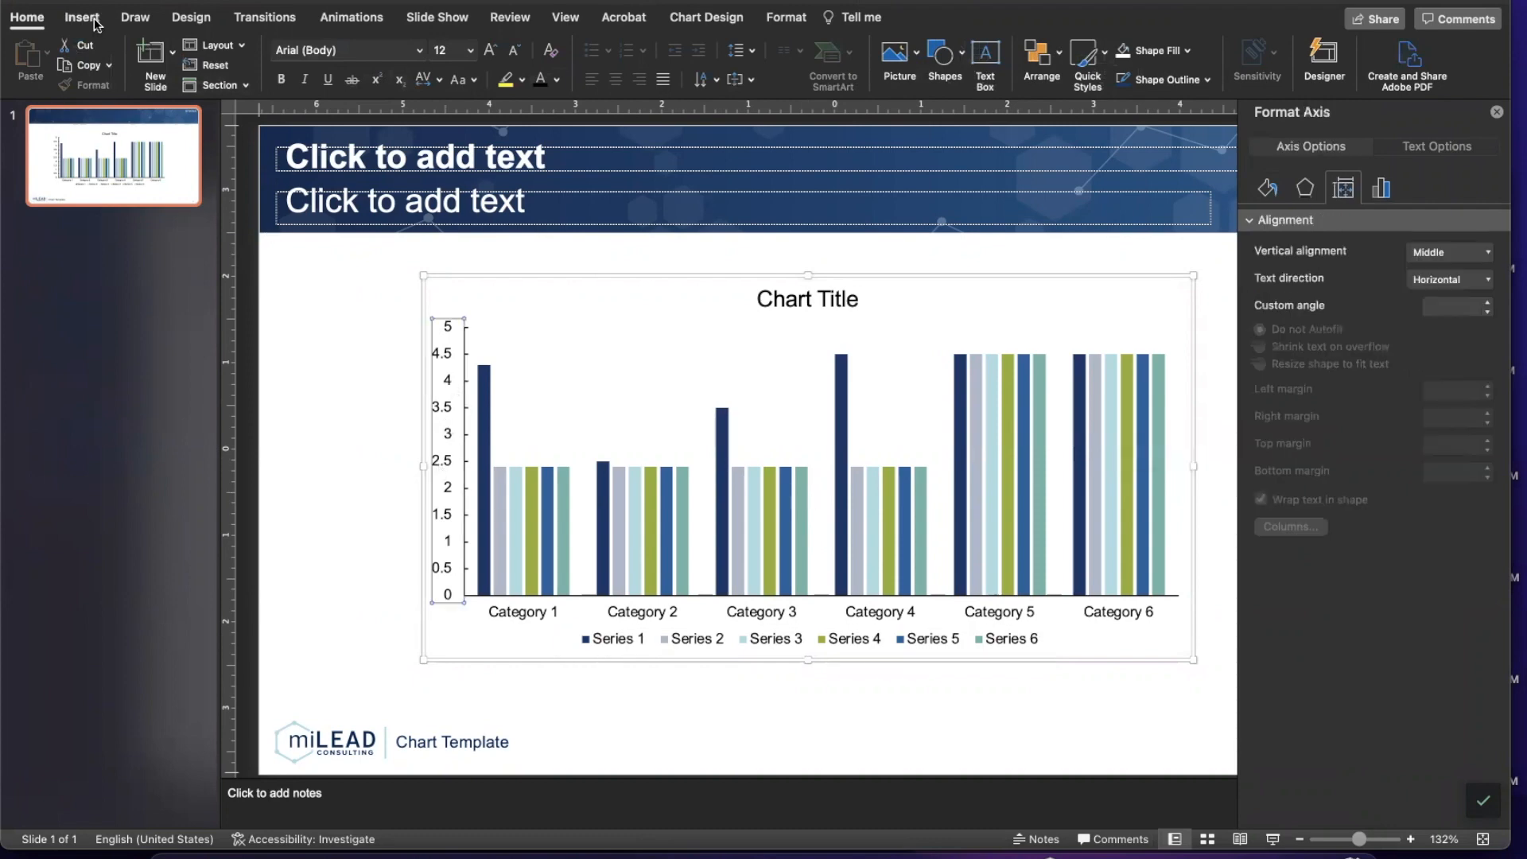
click(704, 20)
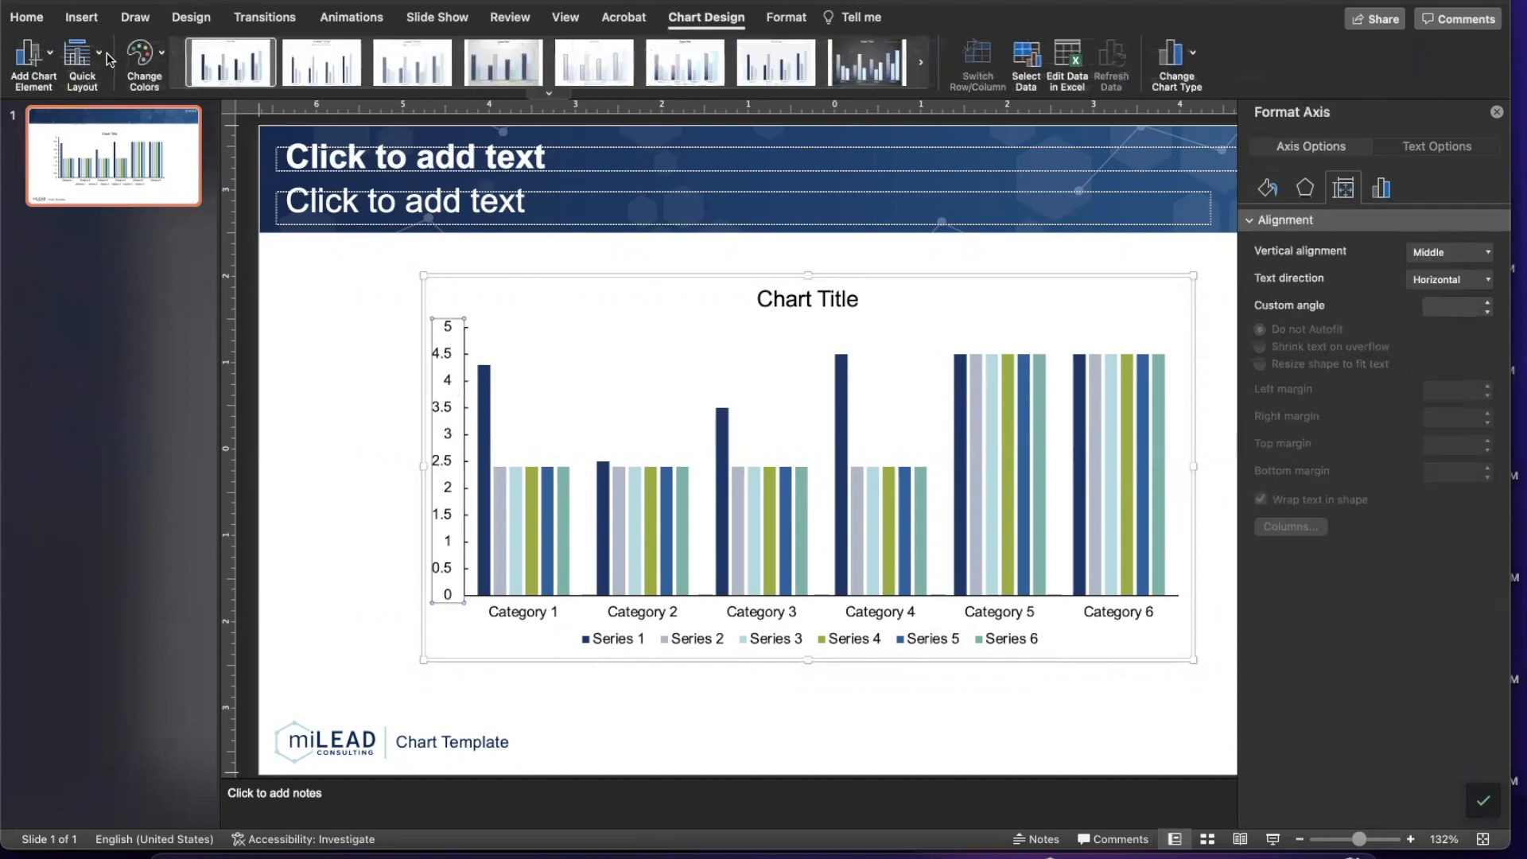
click(44, 54)
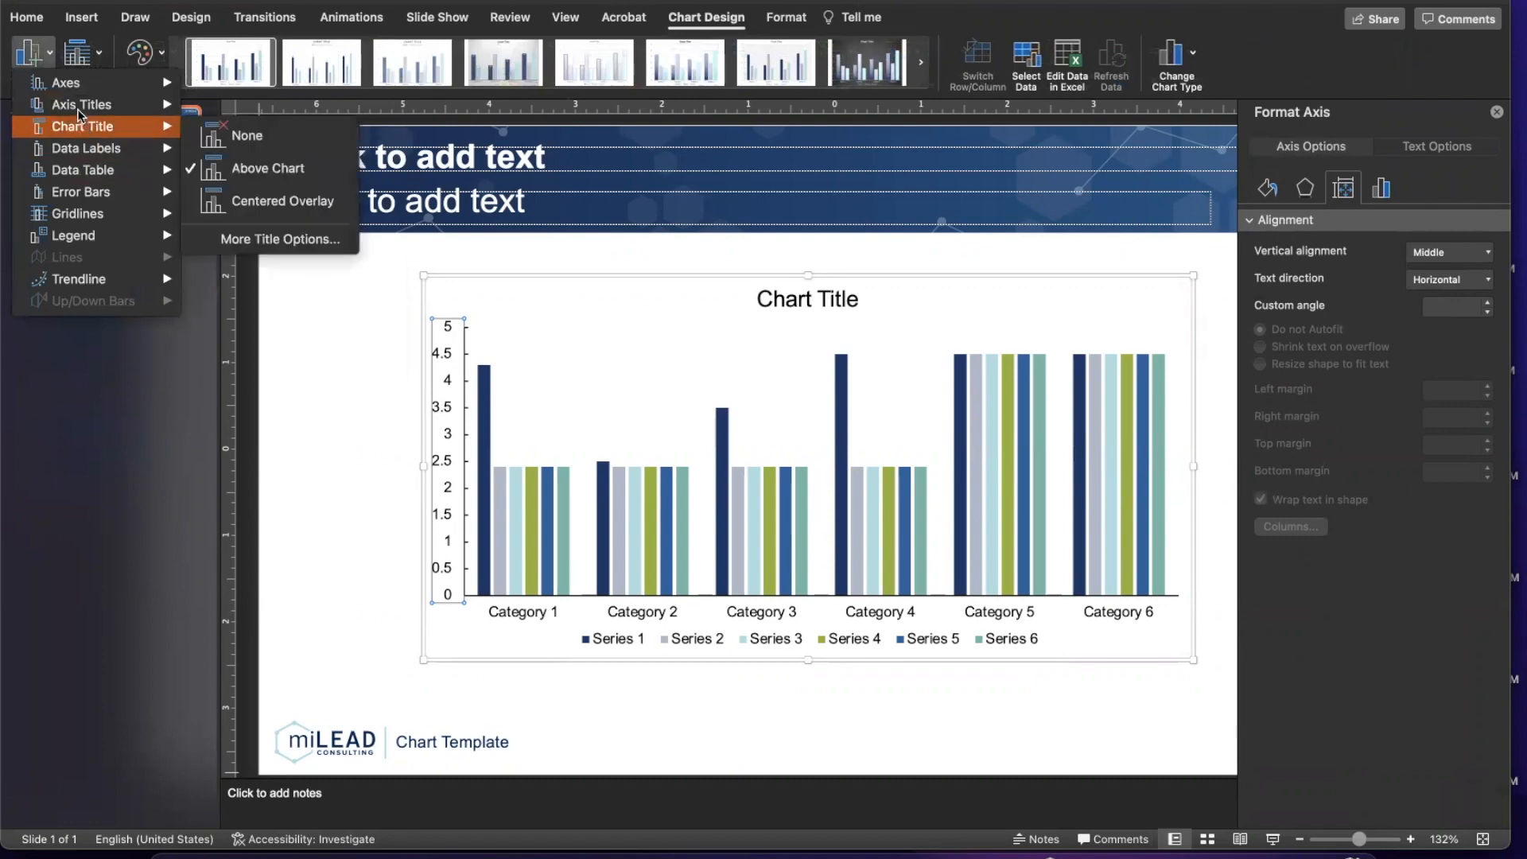
mouse_move(126, 108)
click(255, 142)
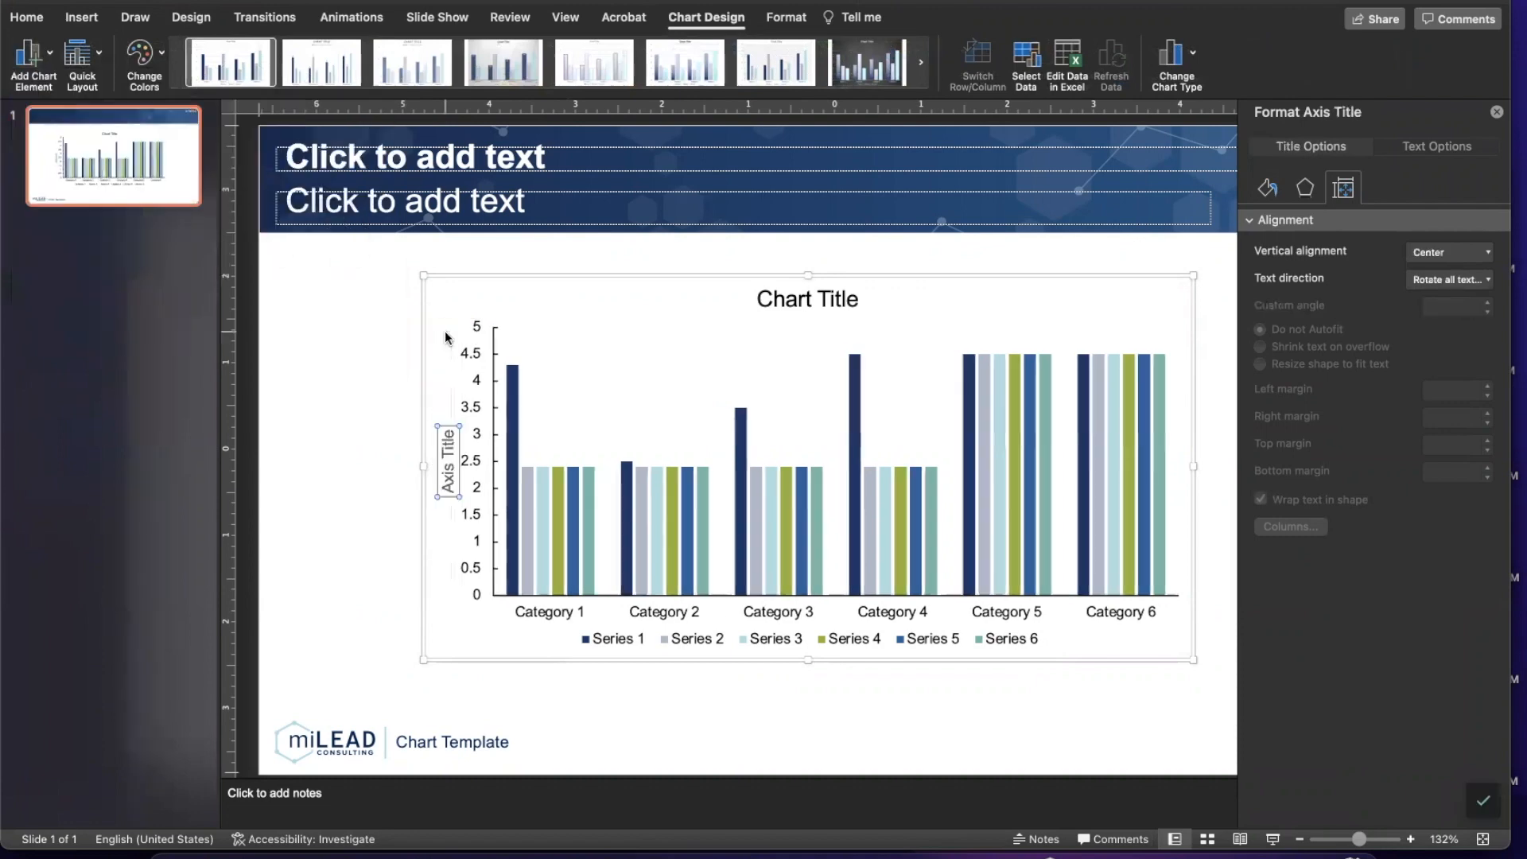
click(30, 17)
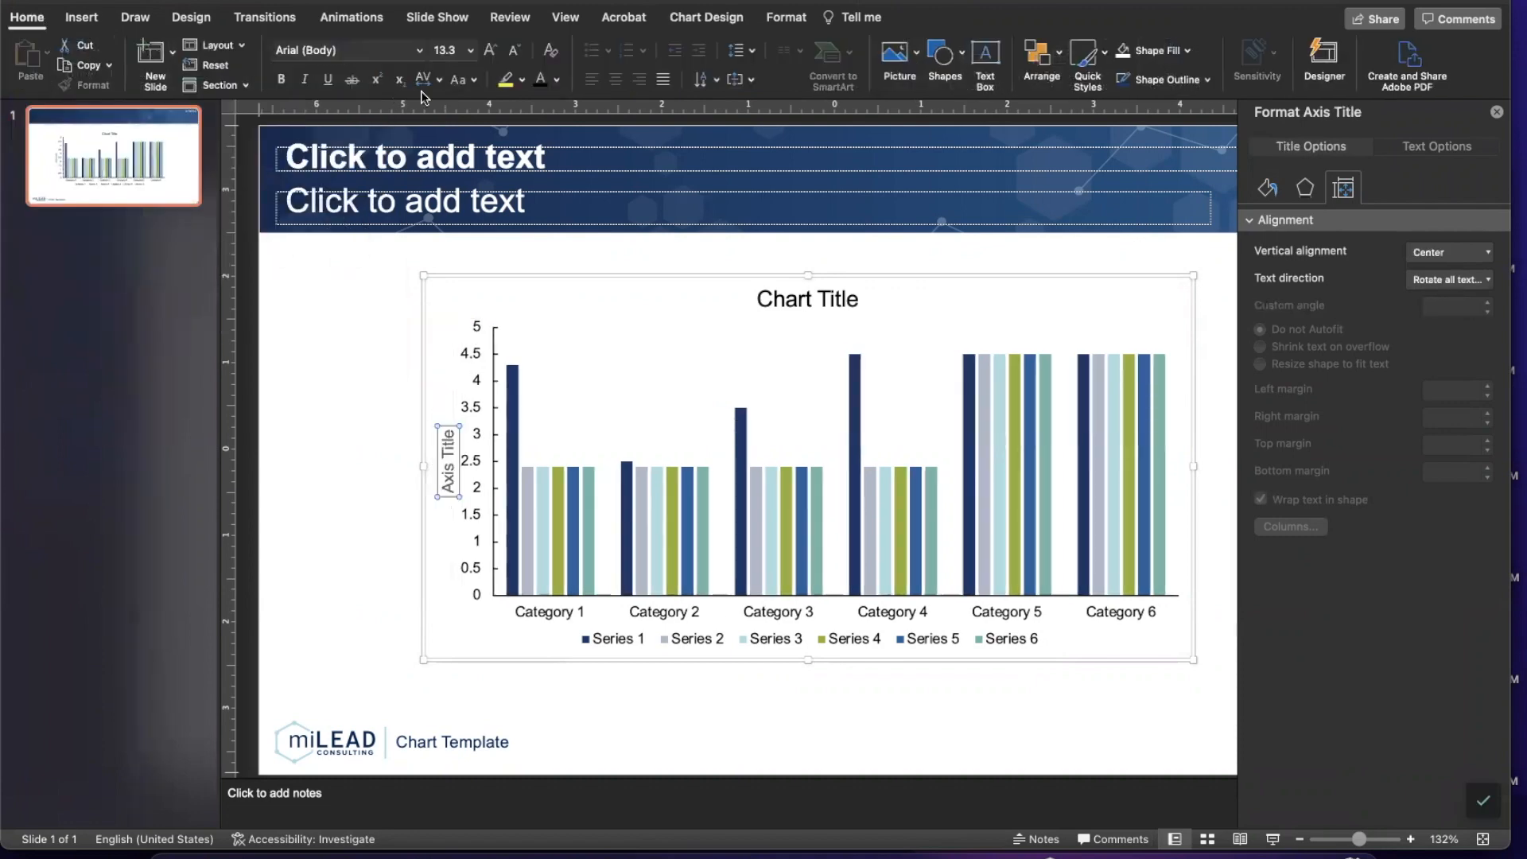
click(541, 79)
Add a title to the primary horizontal axis and set its font colour to black.
click(707, 18)
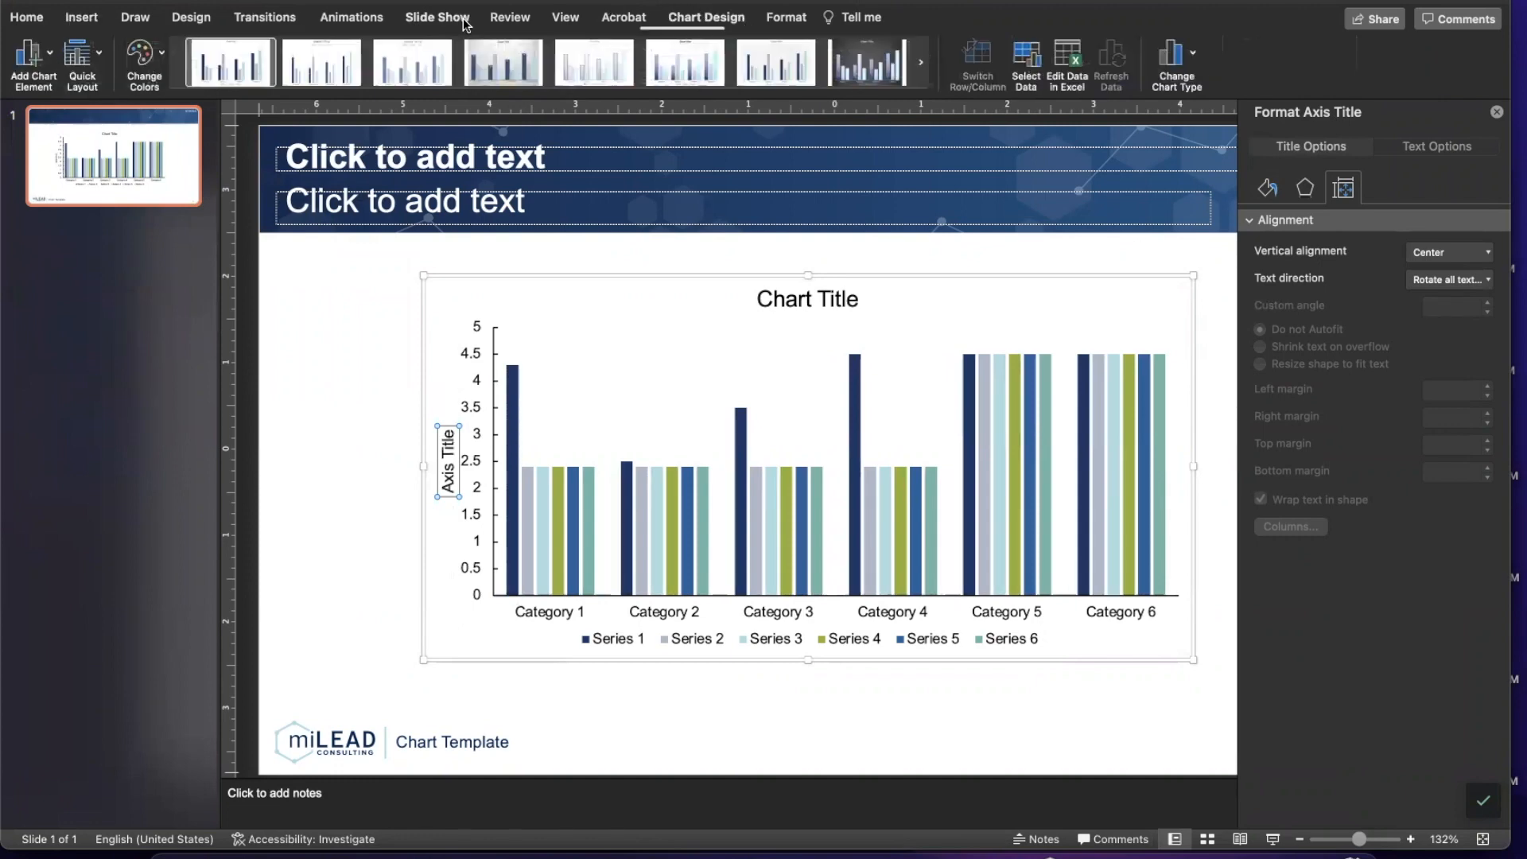
click(30, 54)
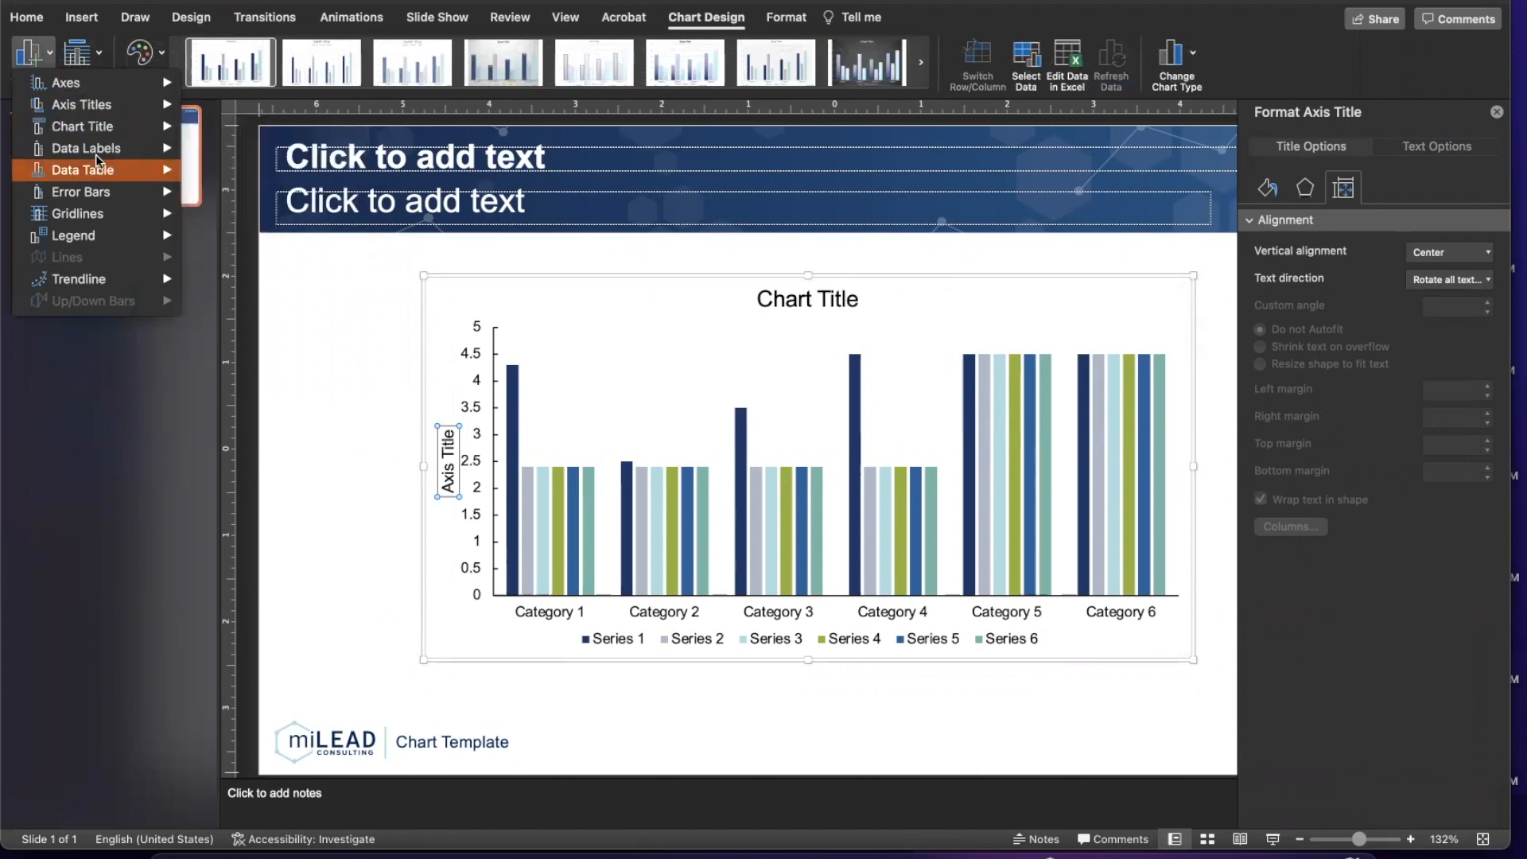
mouse_move(91, 151)
click(288, 110)
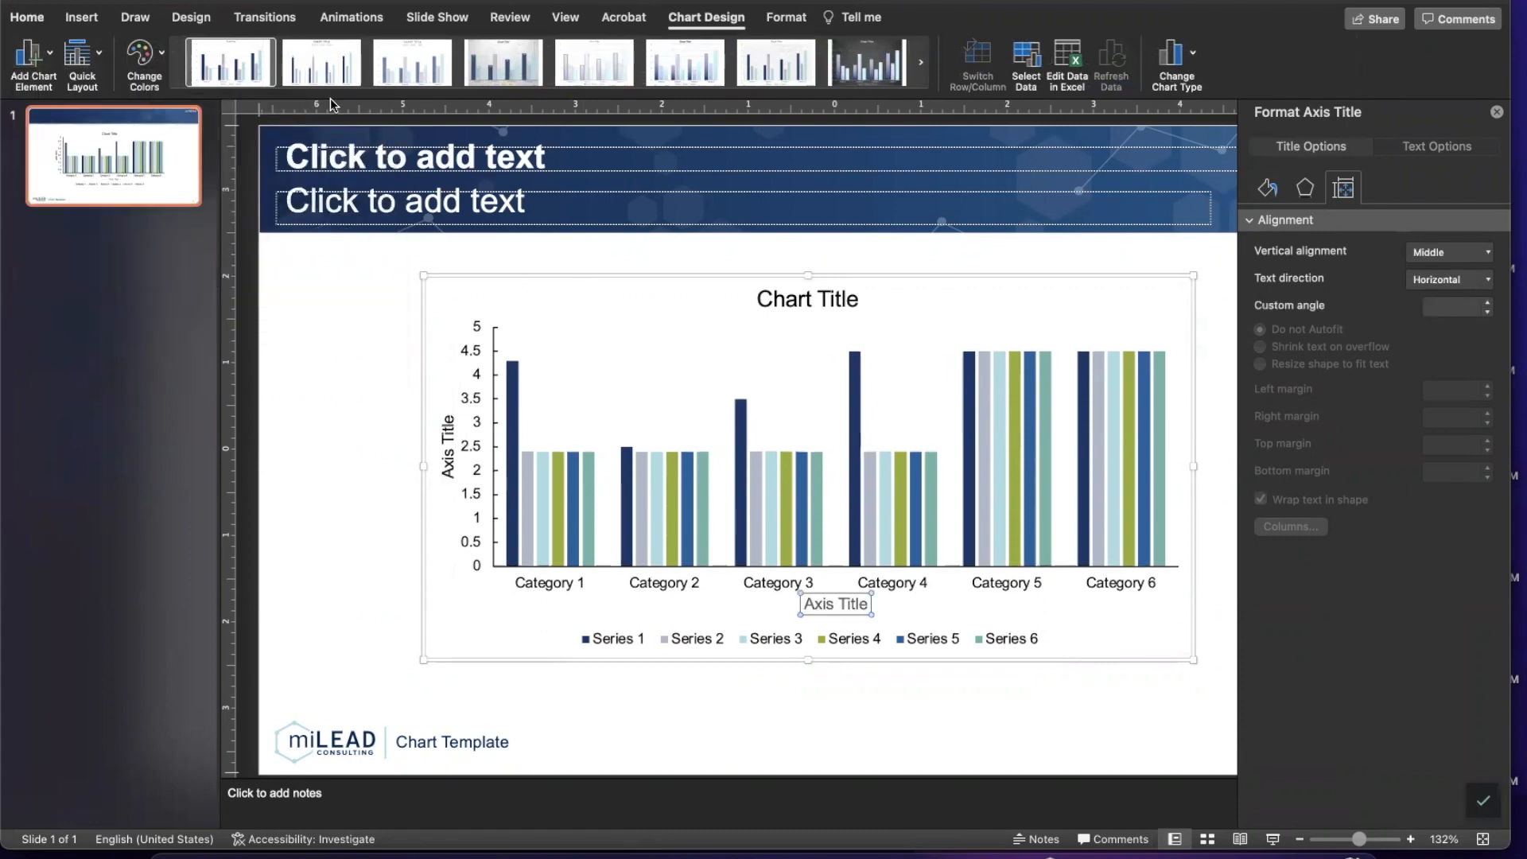
click(27, 18)
click(283, 79)
click(283, 79)
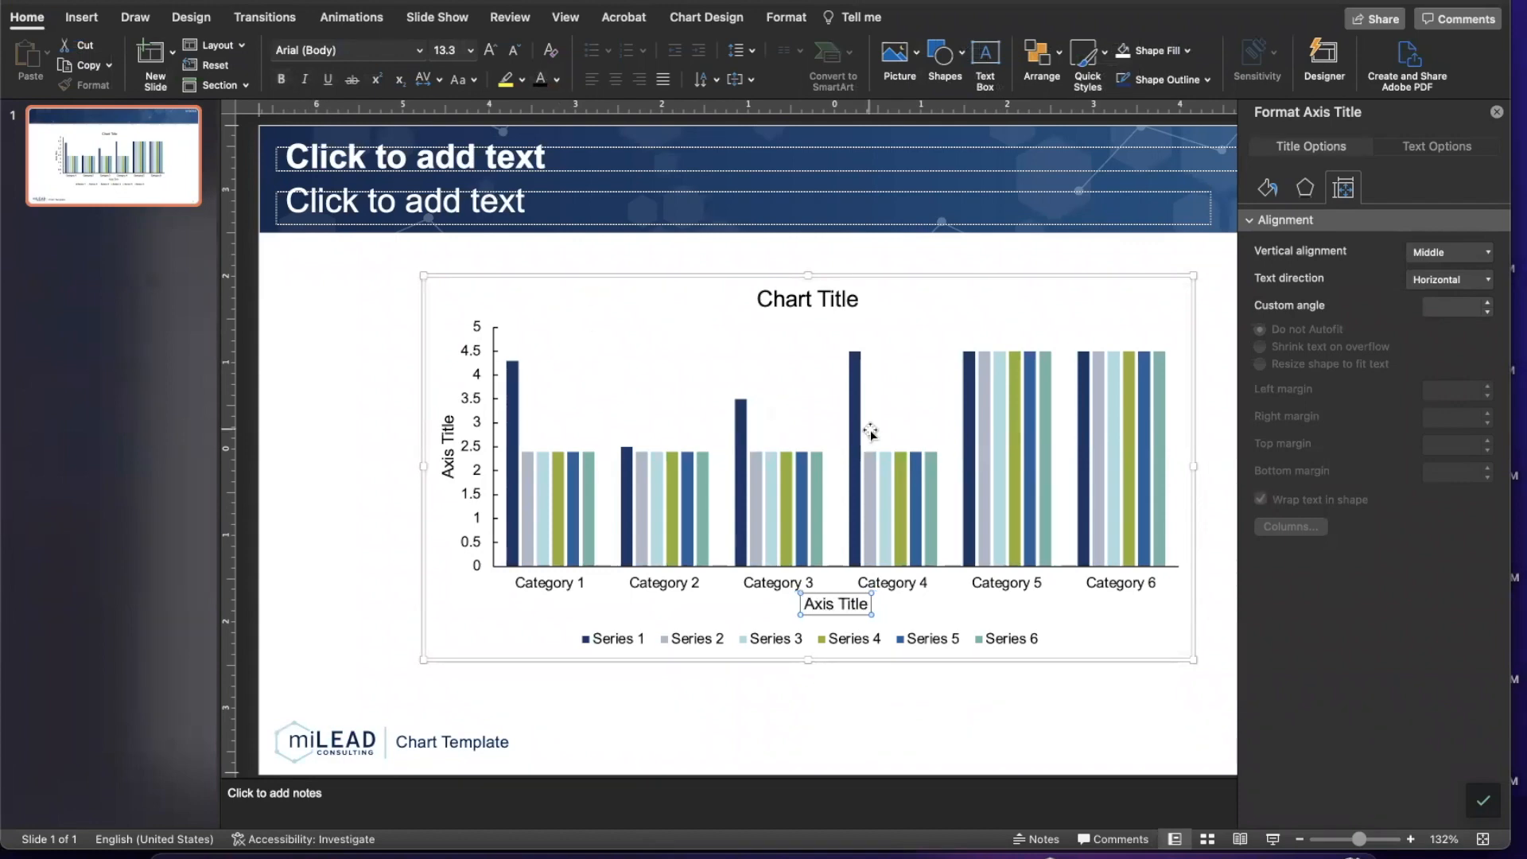
Place the legend at the top of the chart and add data labels at the Outside End position.
click(745, 640)
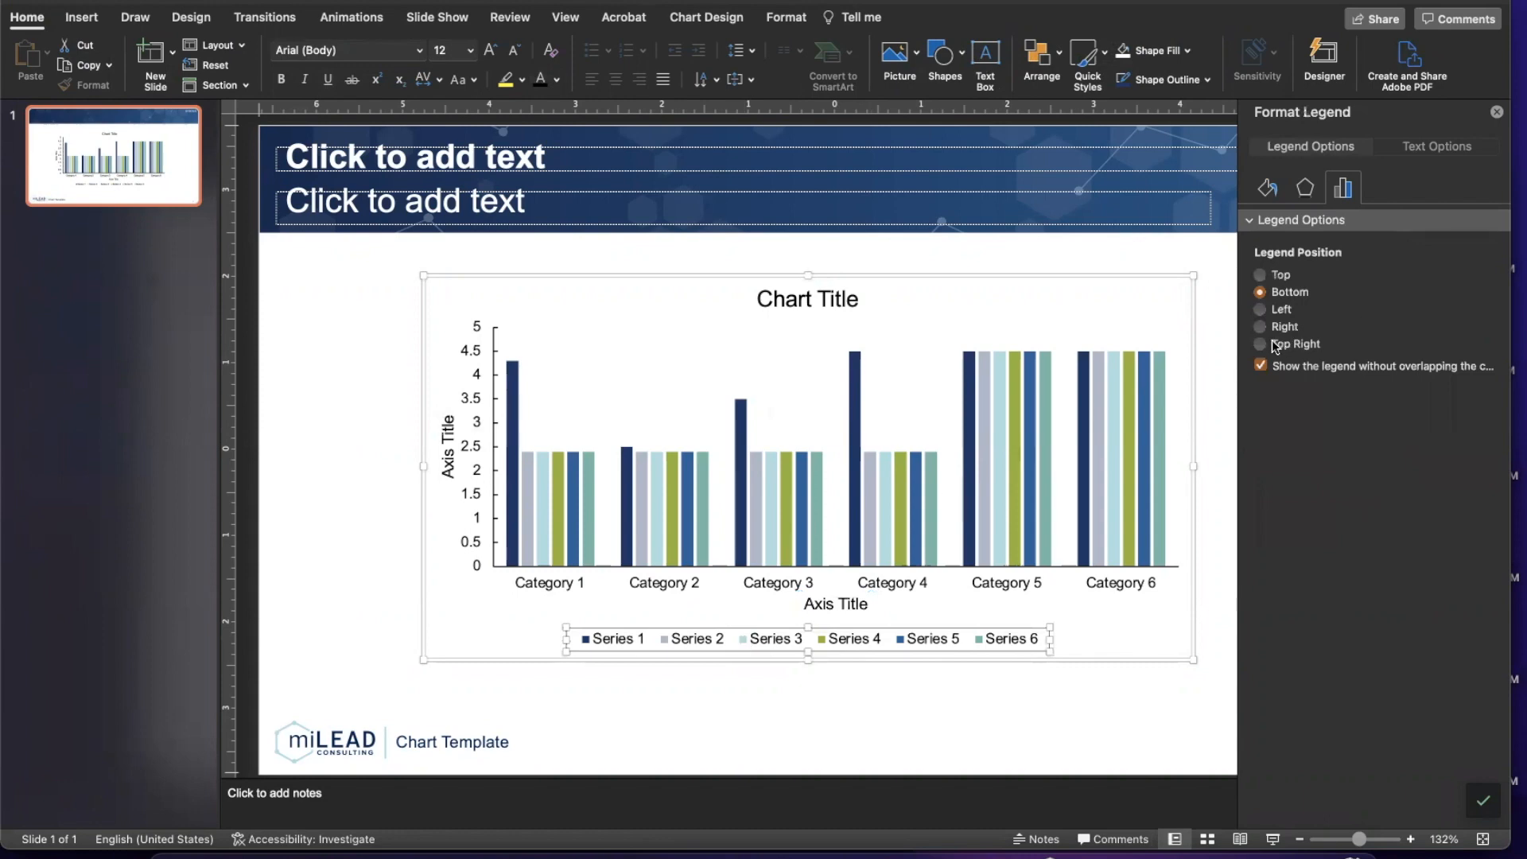
click(1260, 276)
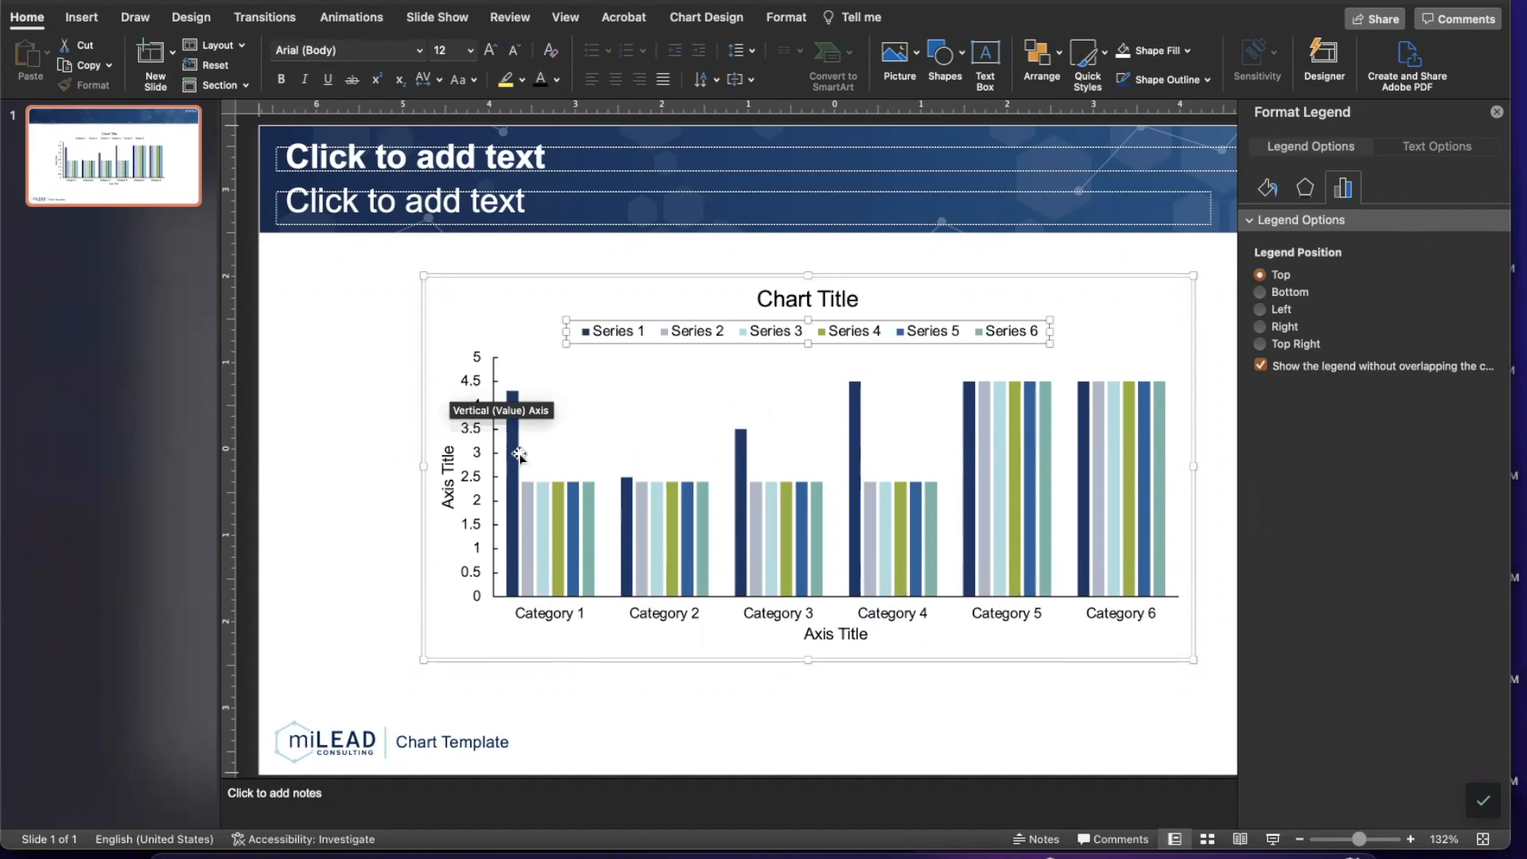
click(714, 19)
click(30, 52)
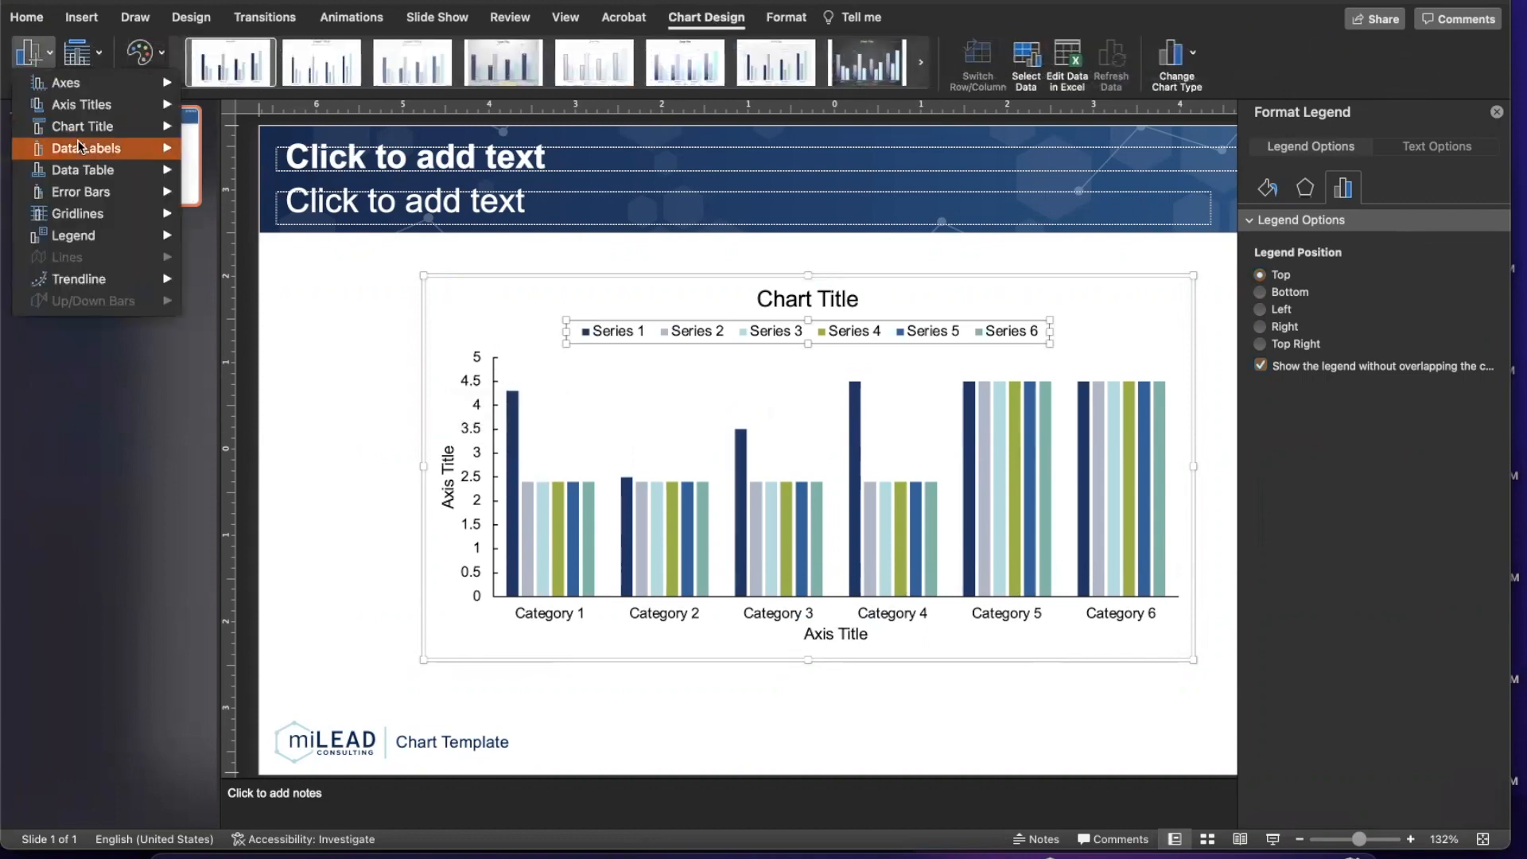
mouse_move(79, 145)
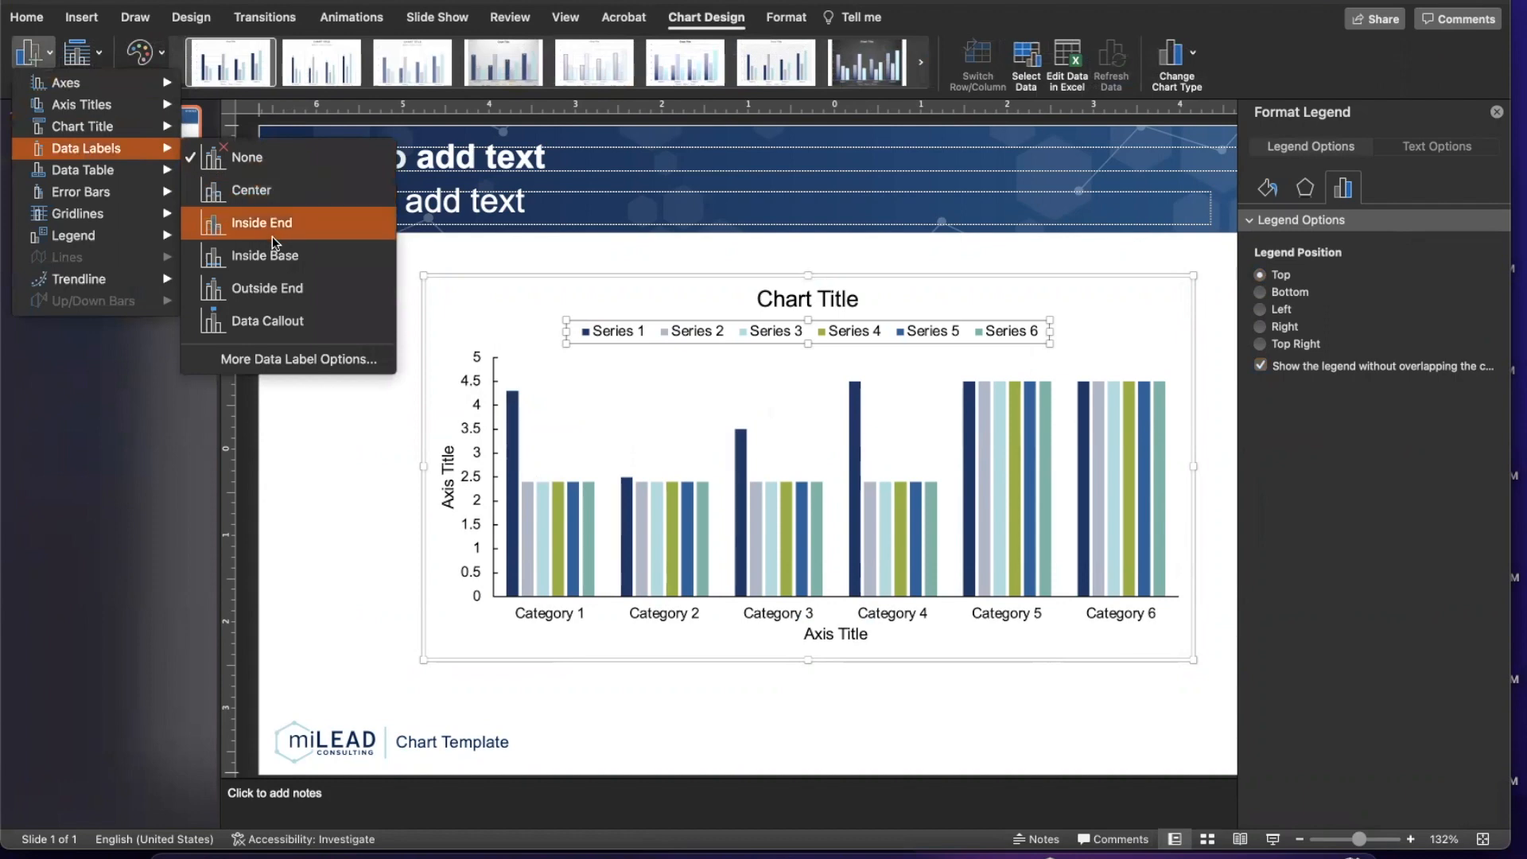
click(272, 288)
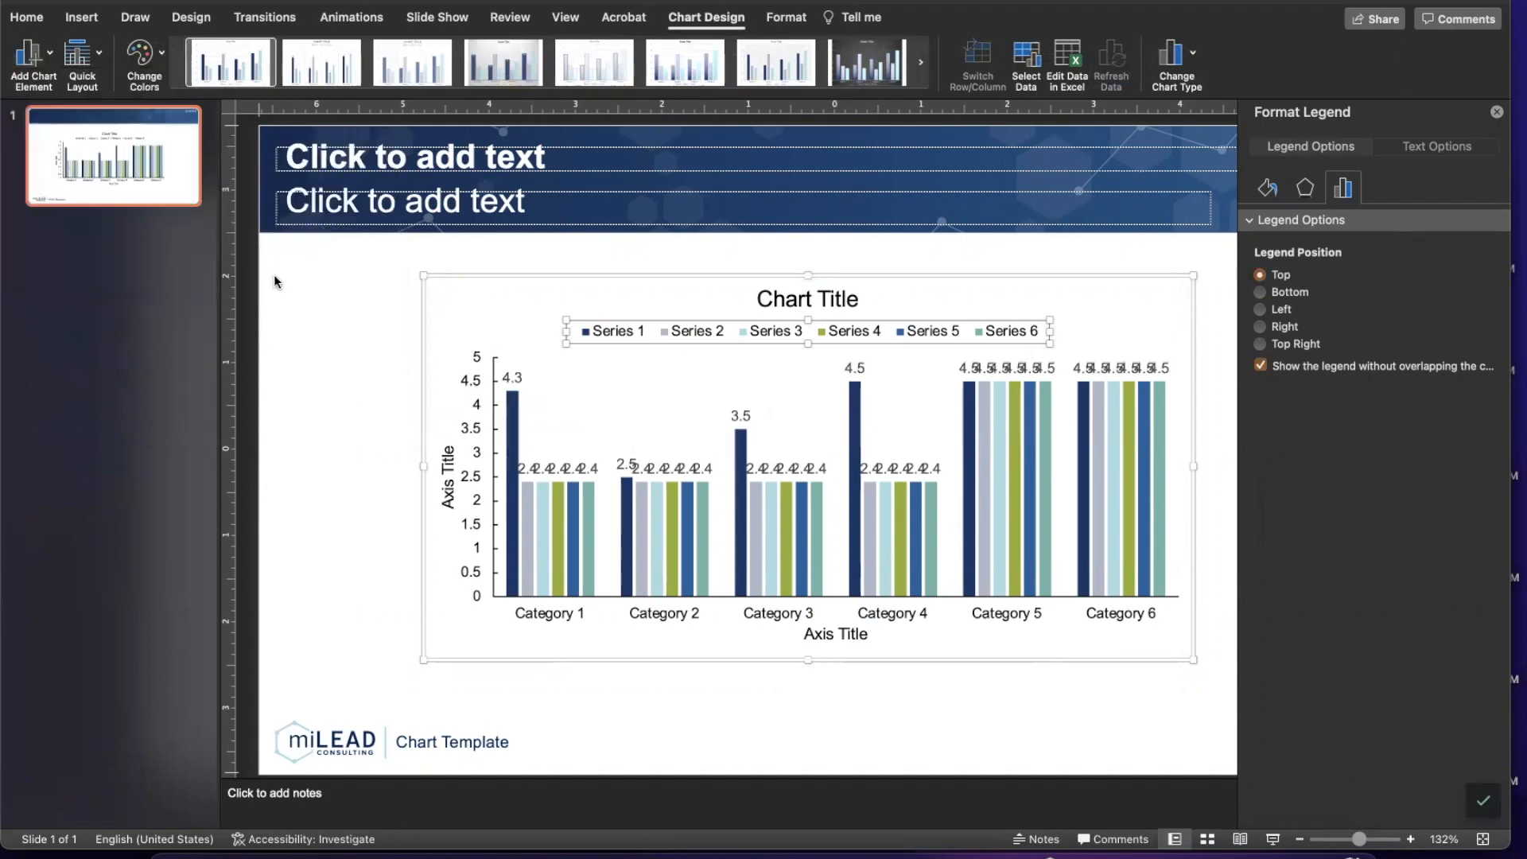
Set the text direction of the Series 1 and Series 2 data labels to Rotate all text 270°.
click(512, 377)
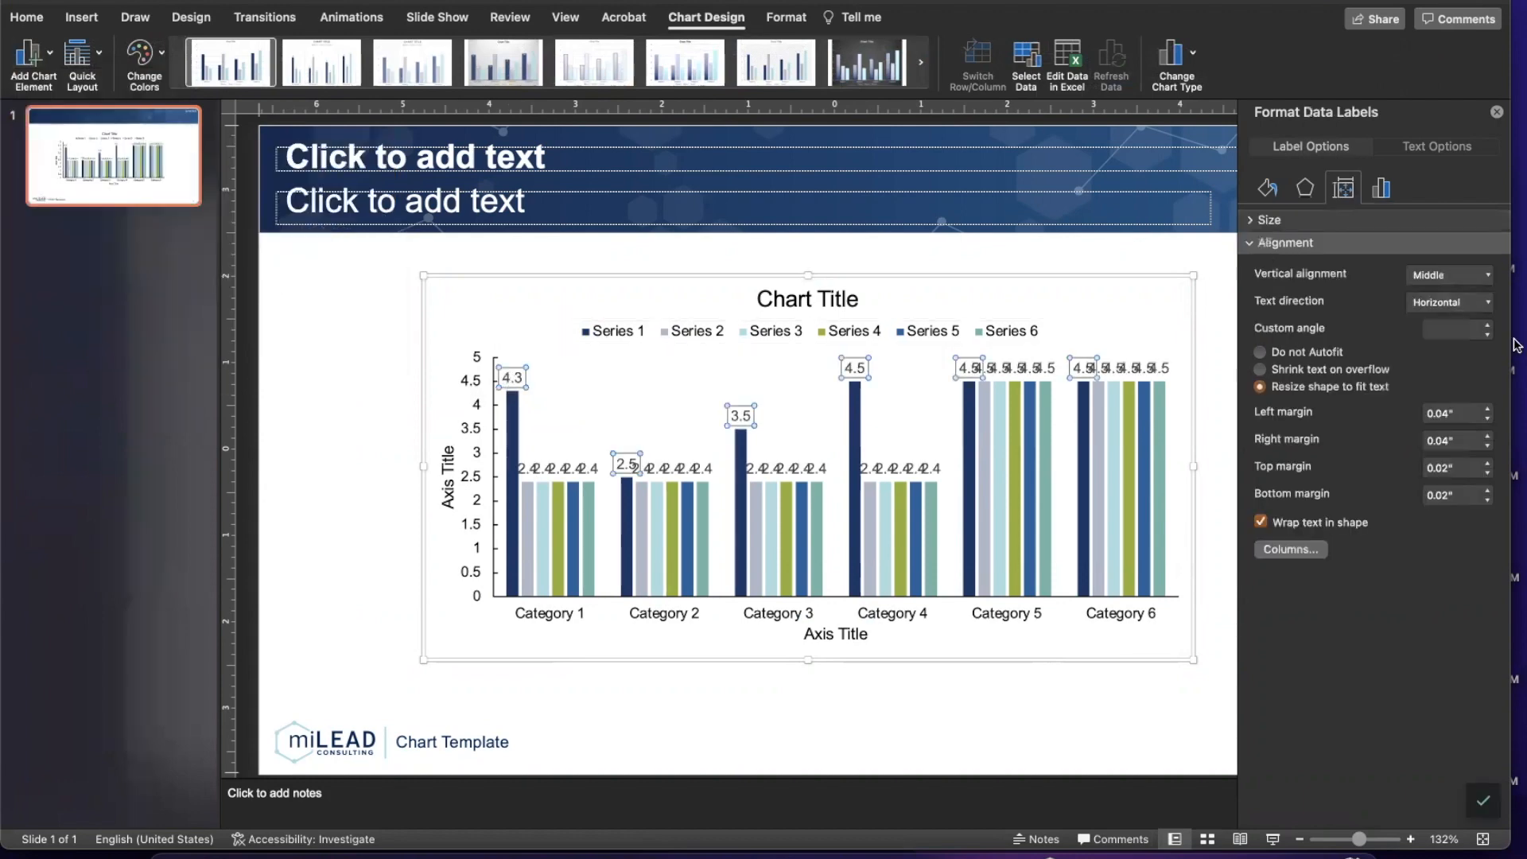
click(1456, 310)
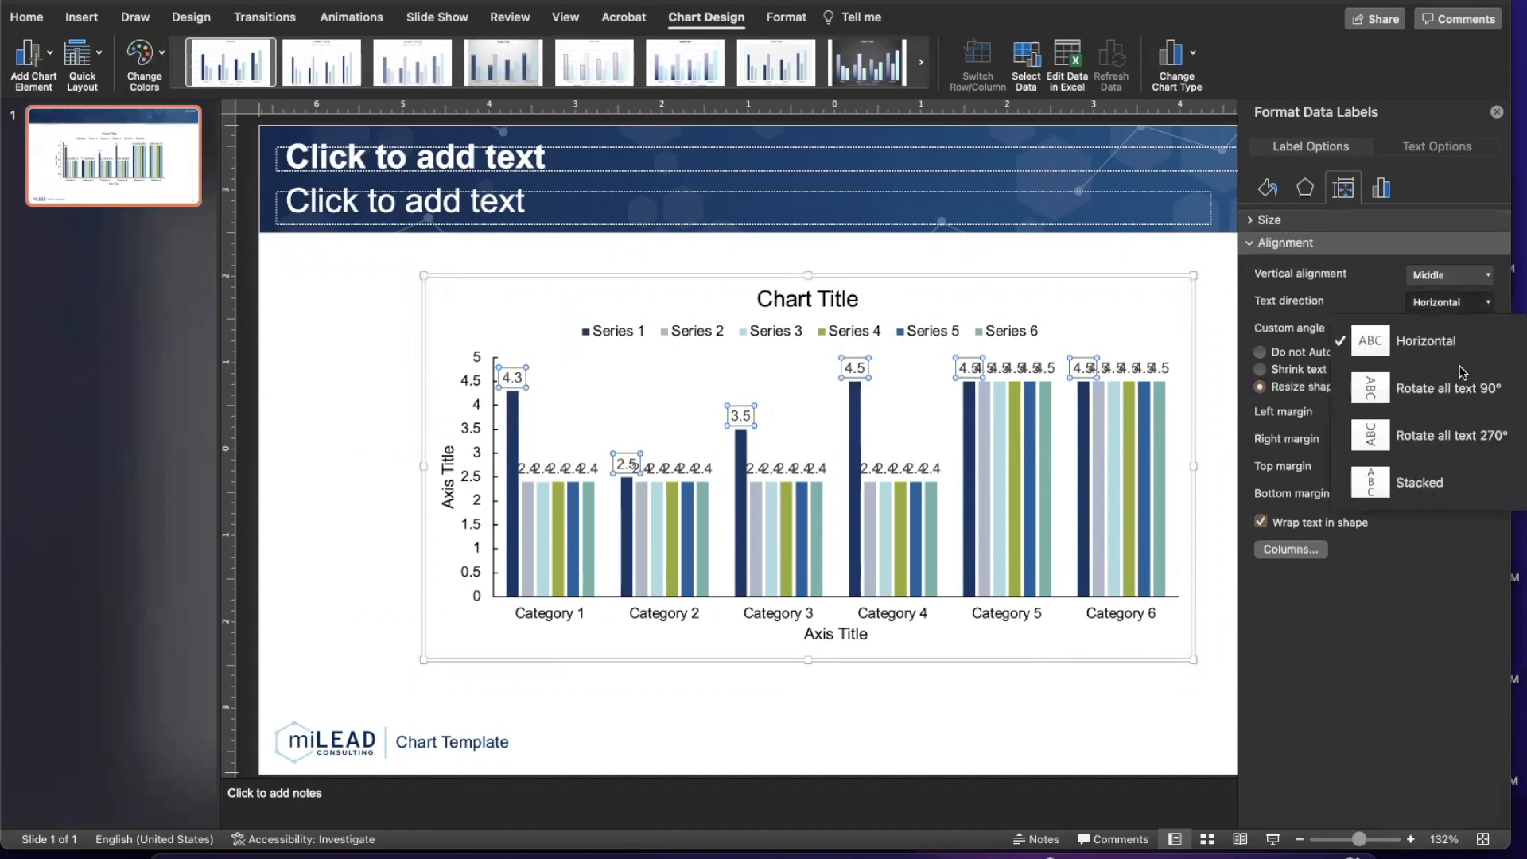
click(1458, 434)
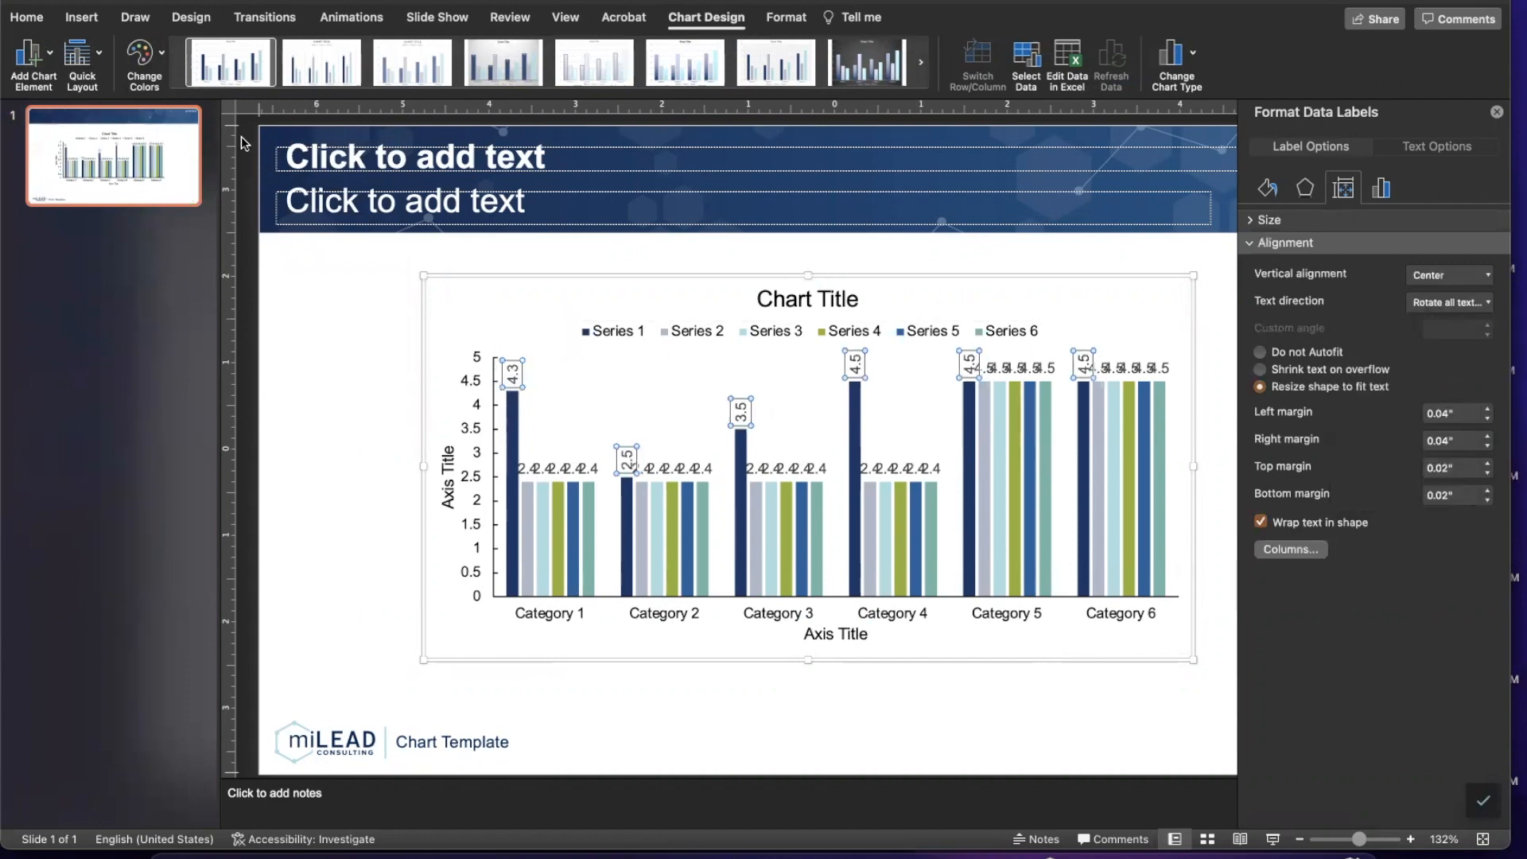
click(533, 474)
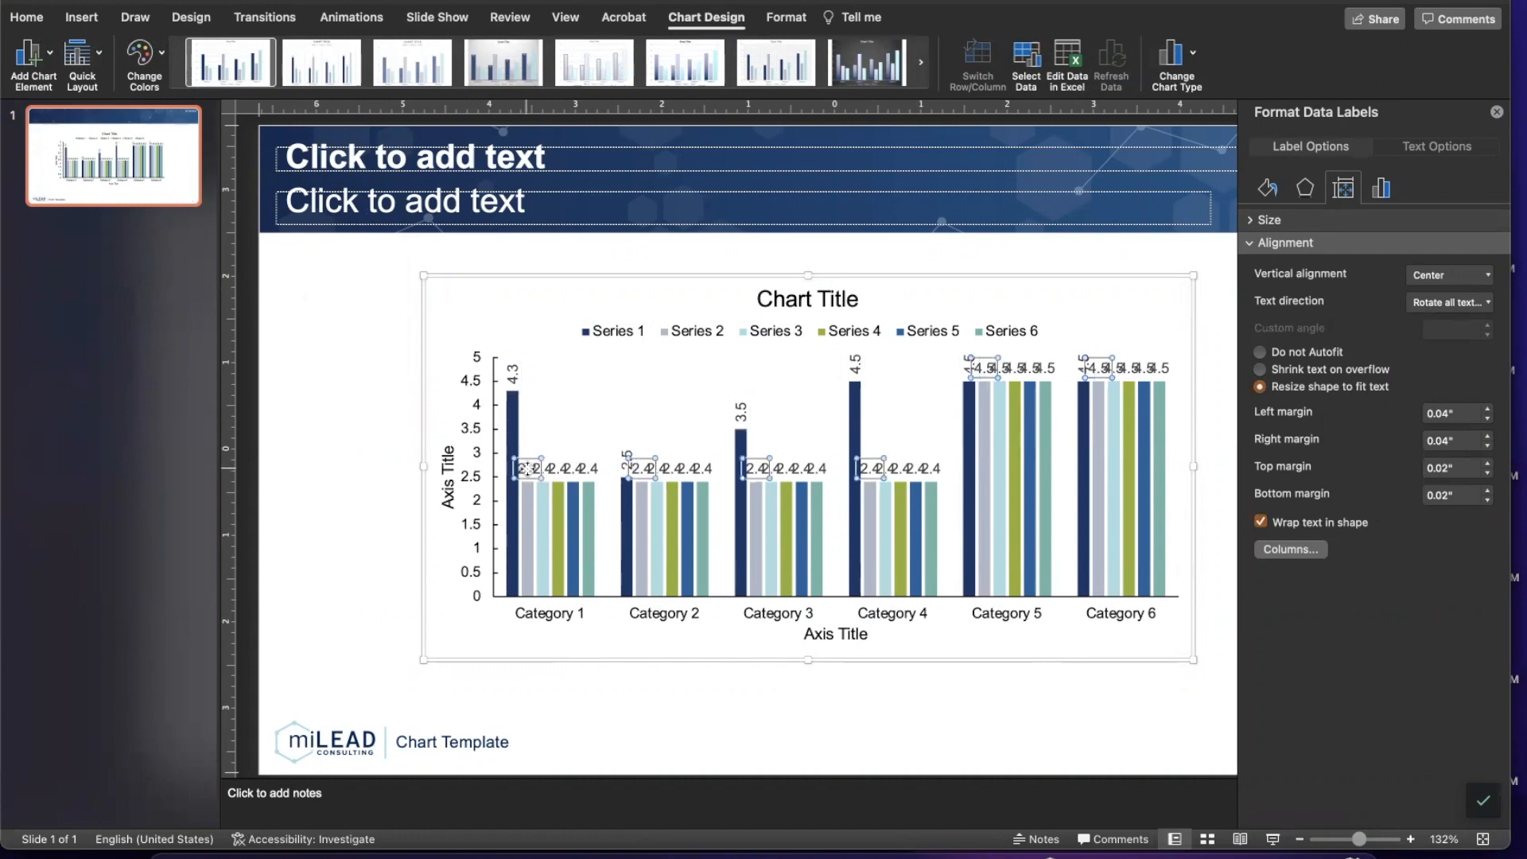
click(1455, 307)
click(1436, 437)
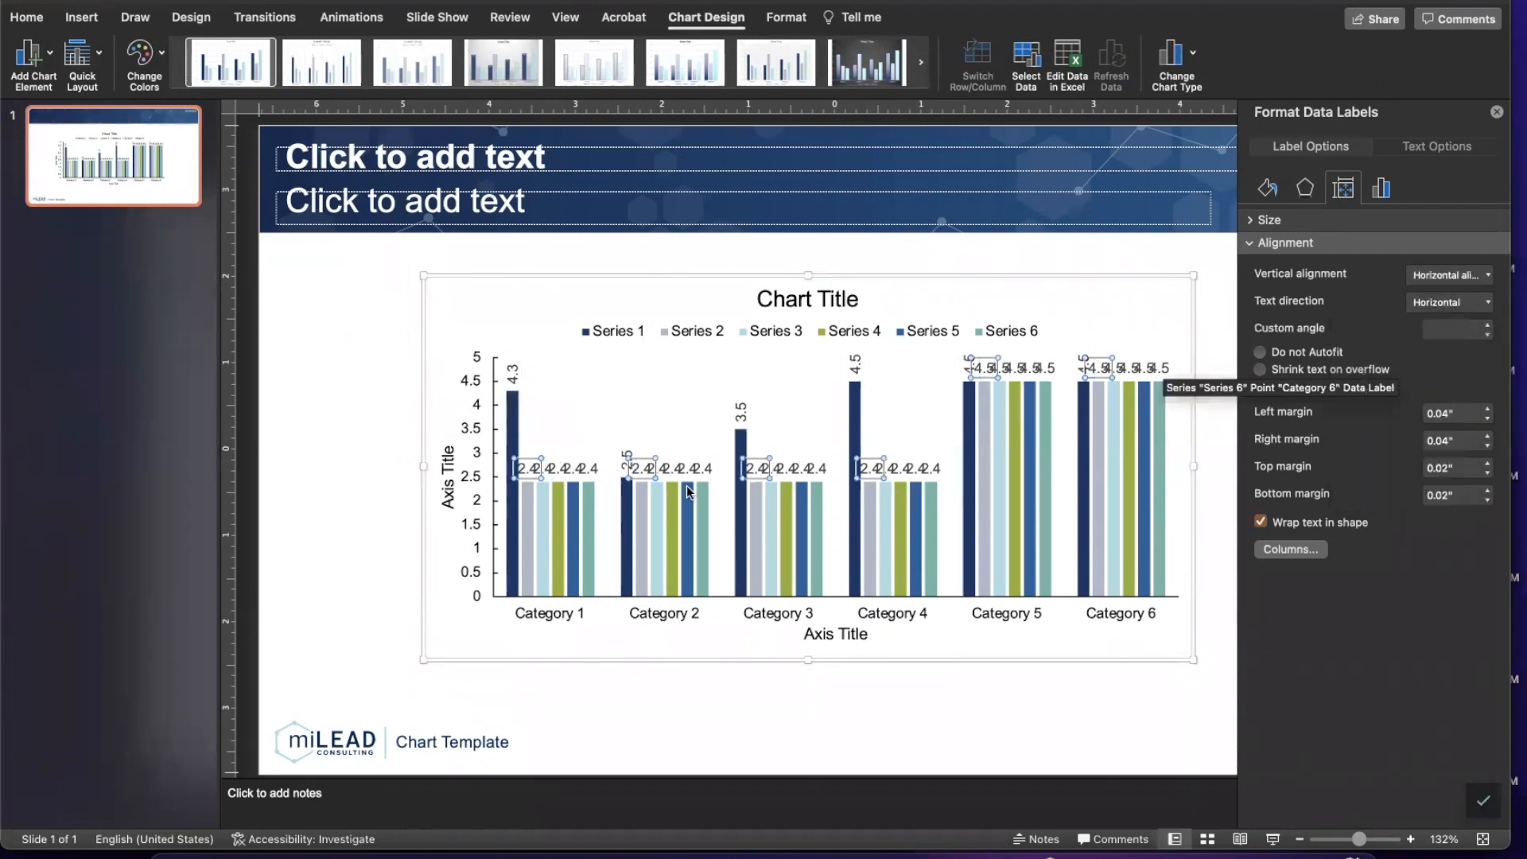
Rotate all text 270° in the data labels of Series 3, Series 4, Series 5 and Series 6.
click(588, 471)
click(1471, 307)
click(1439, 437)
click(559, 471)
click(1455, 304)
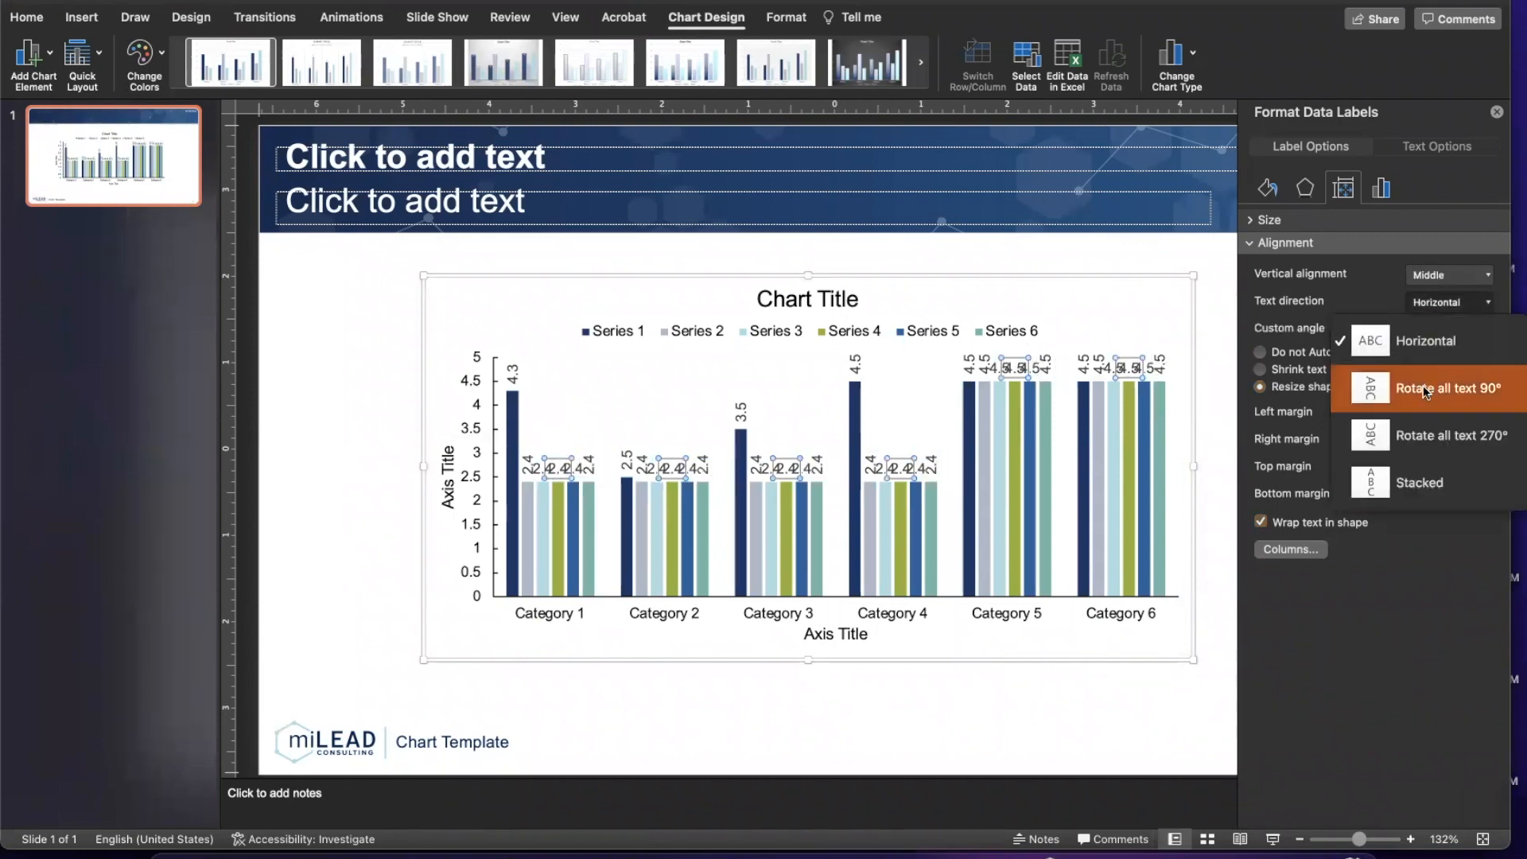
click(1438, 435)
click(660, 470)
click(1461, 306)
click(1444, 431)
click(805, 470)
click(1473, 308)
click(1444, 435)
Move the chart further left on the slide and set the font colour of all six series' data labels to black.
drag(986, 293, 913, 291)
click(440, 371)
click(27, 17)
click(539, 80)
click(455, 463)
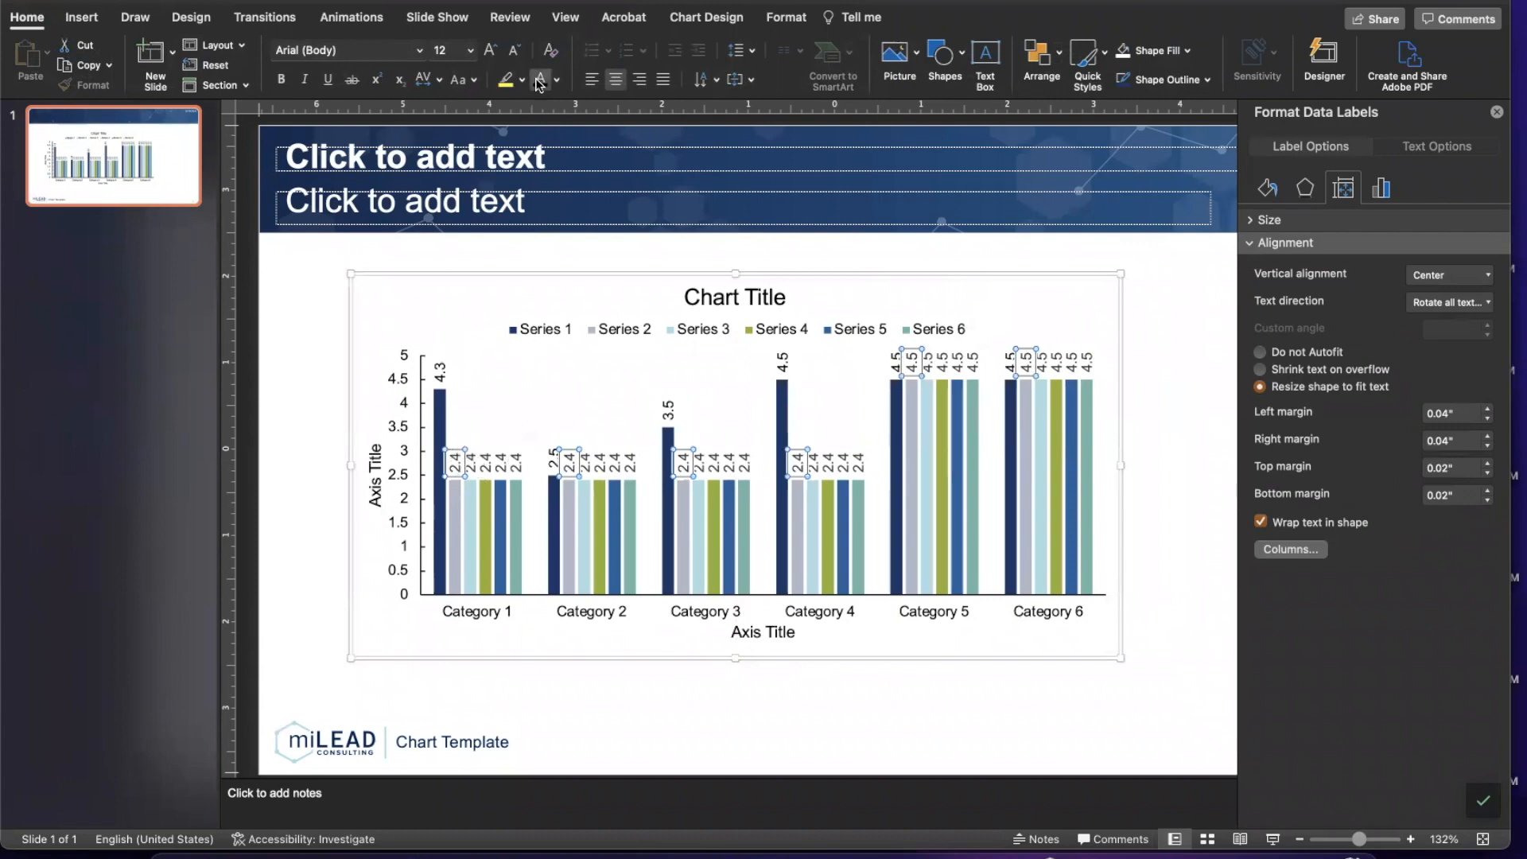
click(471, 463)
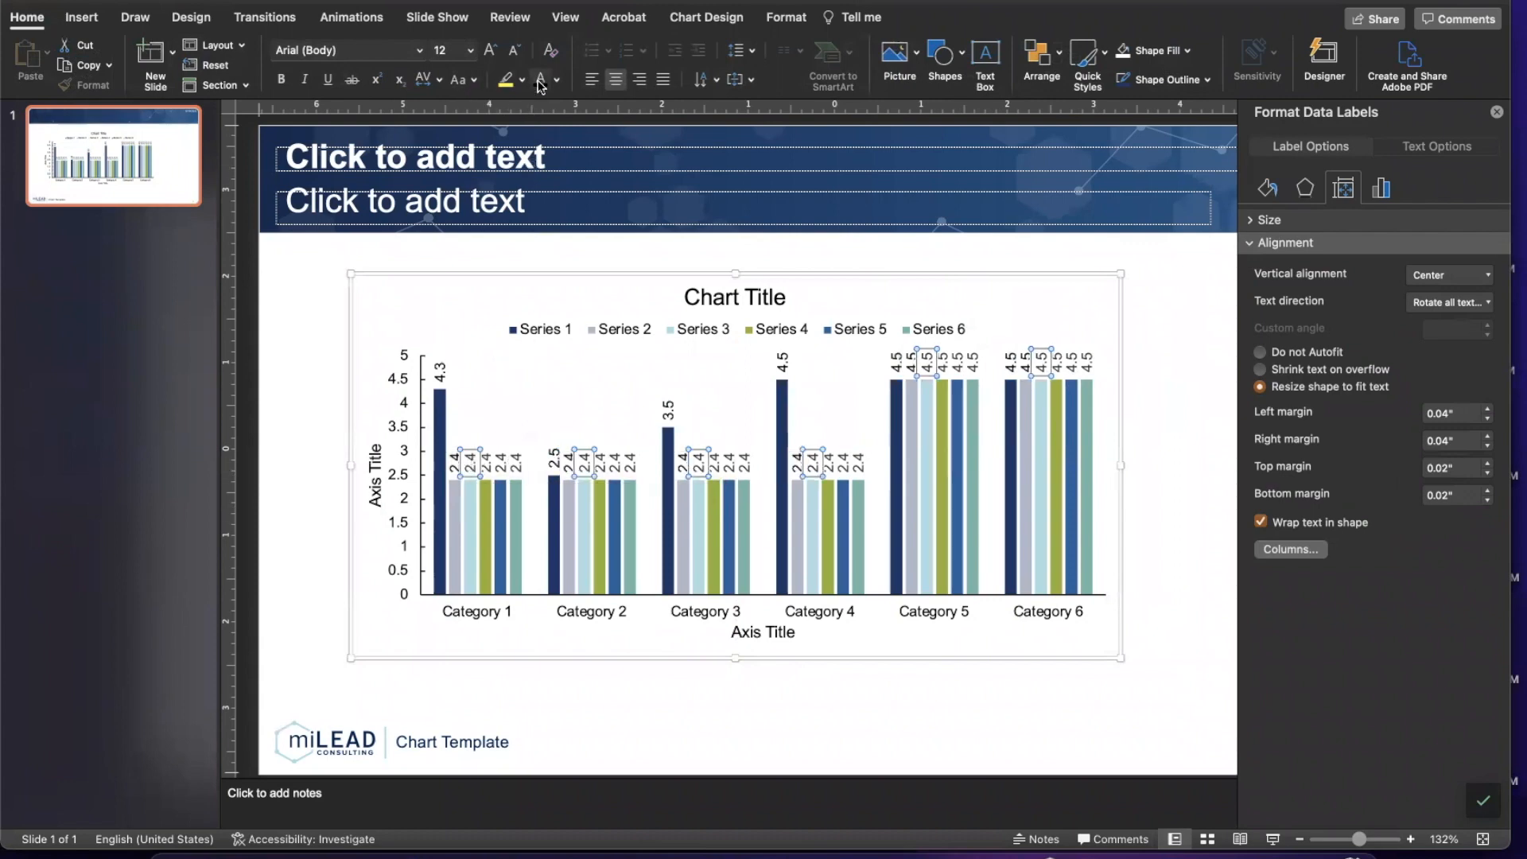
click(486, 464)
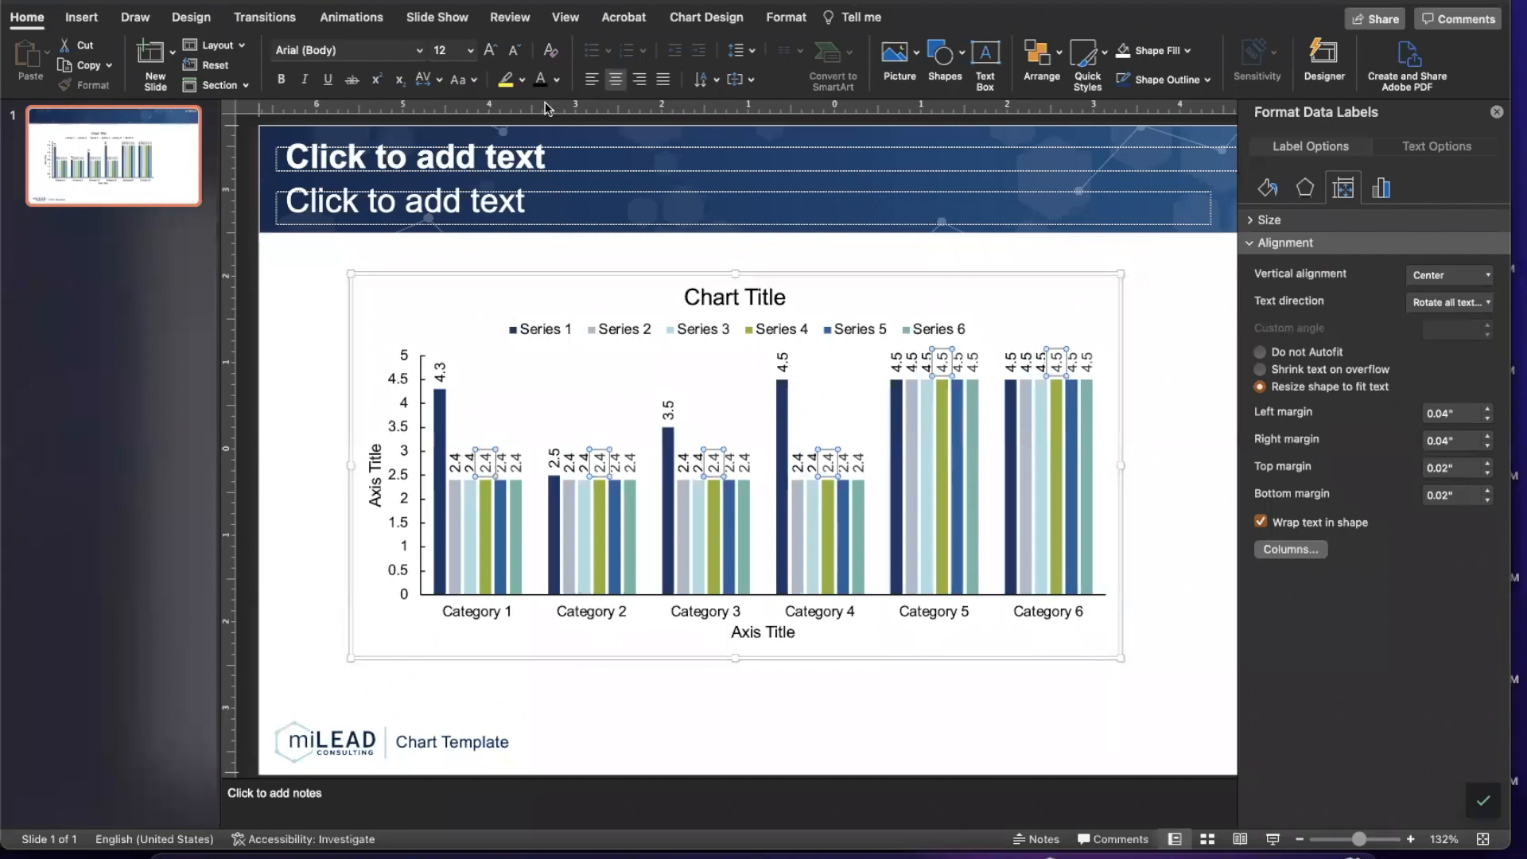
click(500, 463)
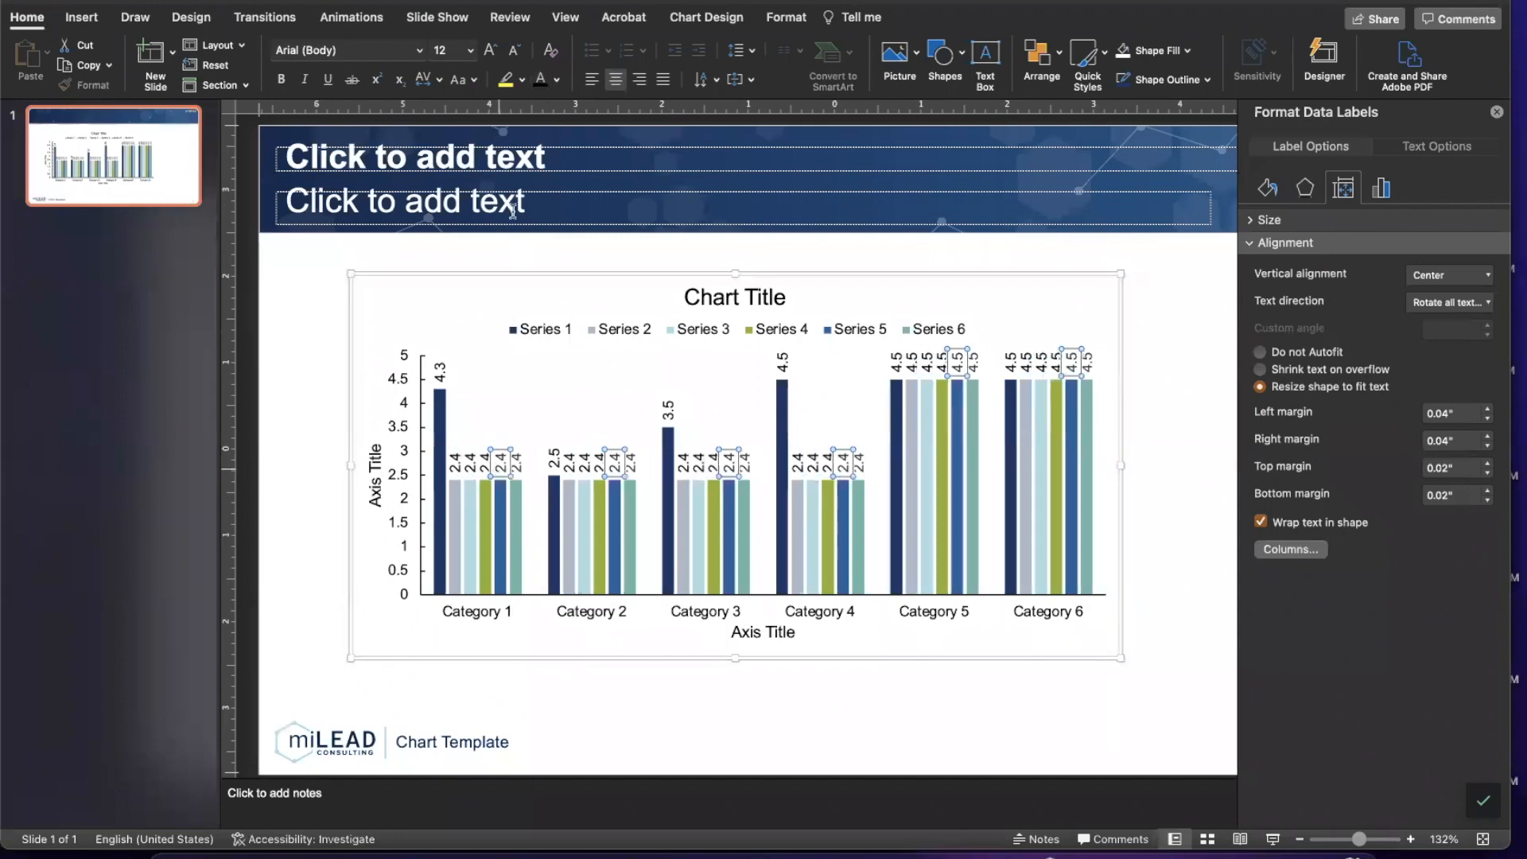
click(516, 465)
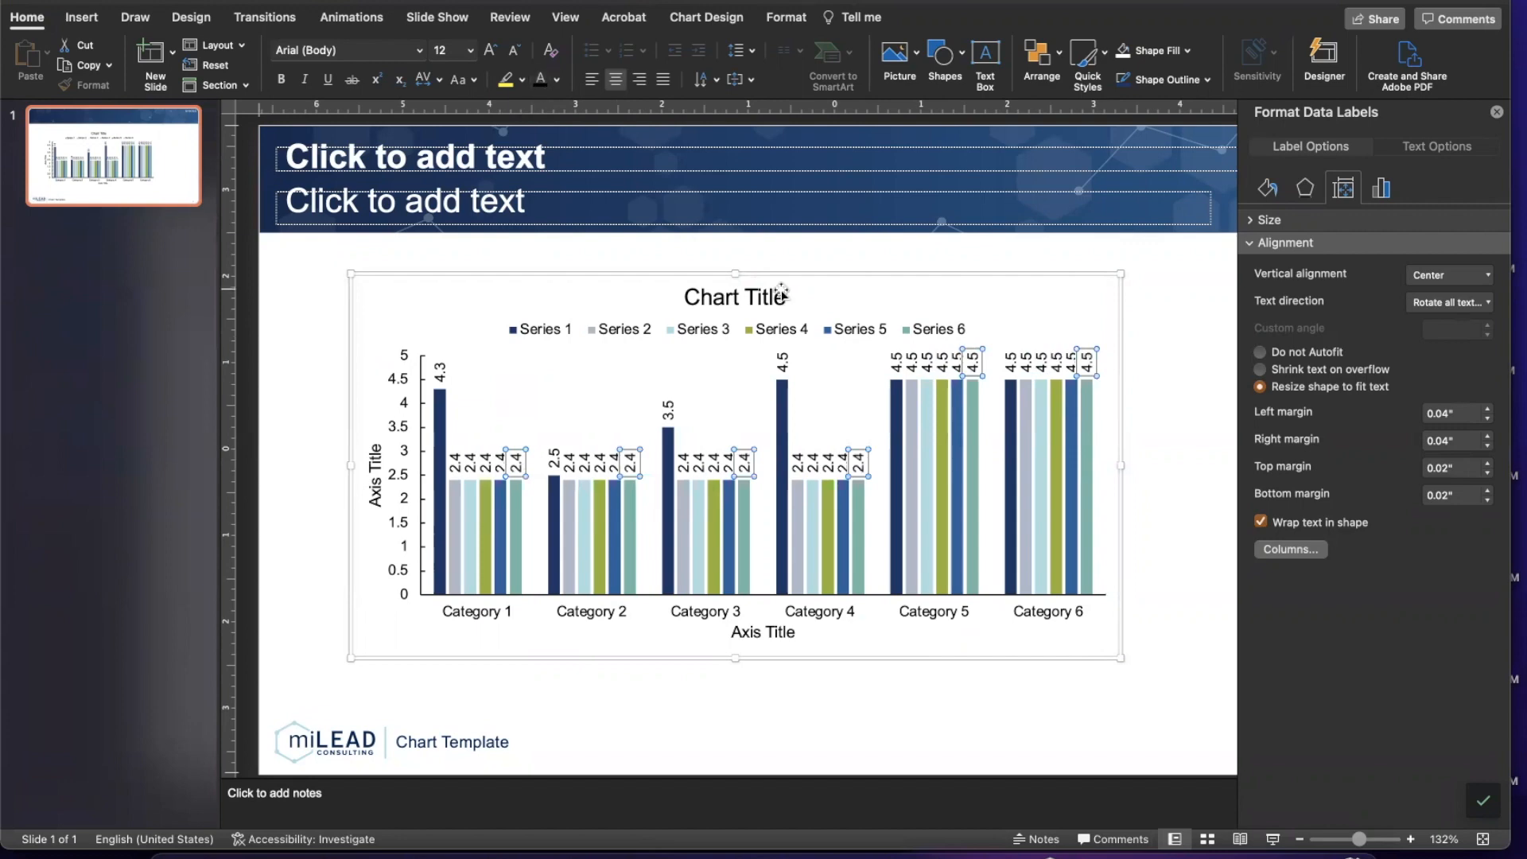
click(1193, 415)
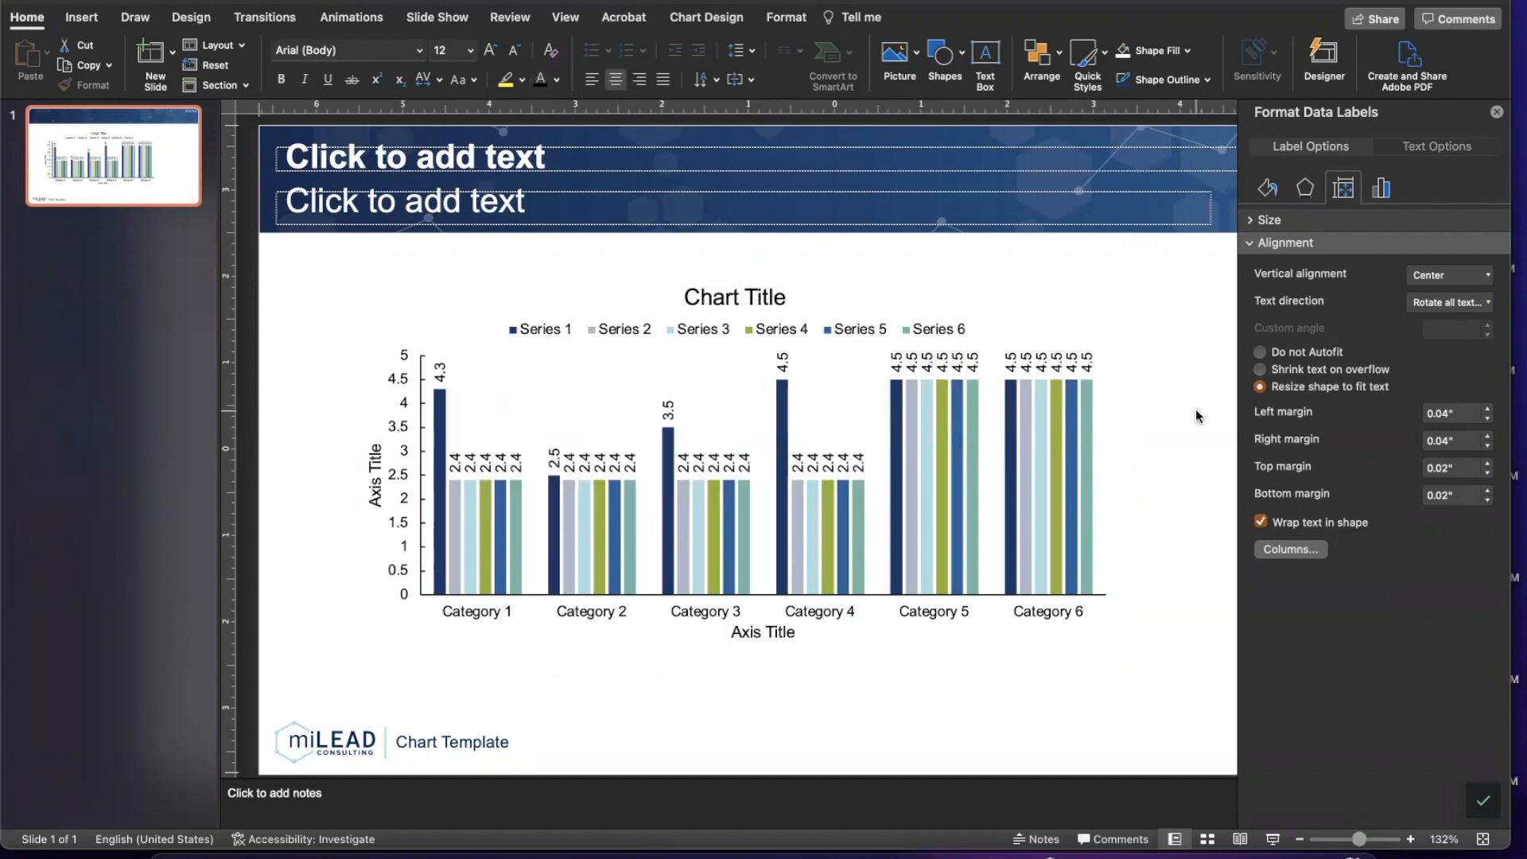
Reduce the chart's height slightly from its top edge and reposition it between the slide header and the footer logo.
click(787, 279)
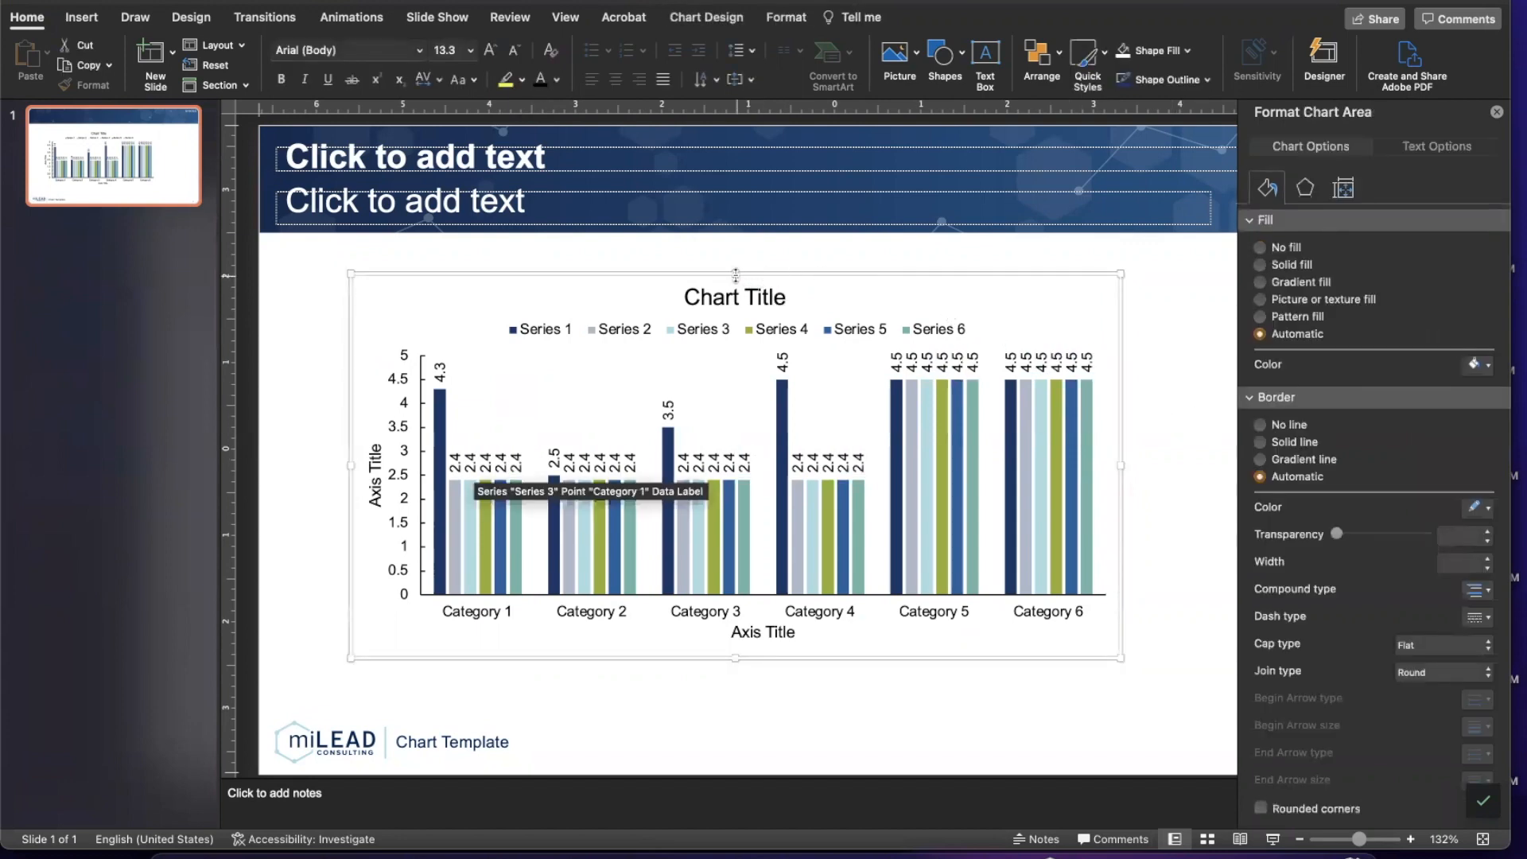
drag(734, 291, 735, 292)
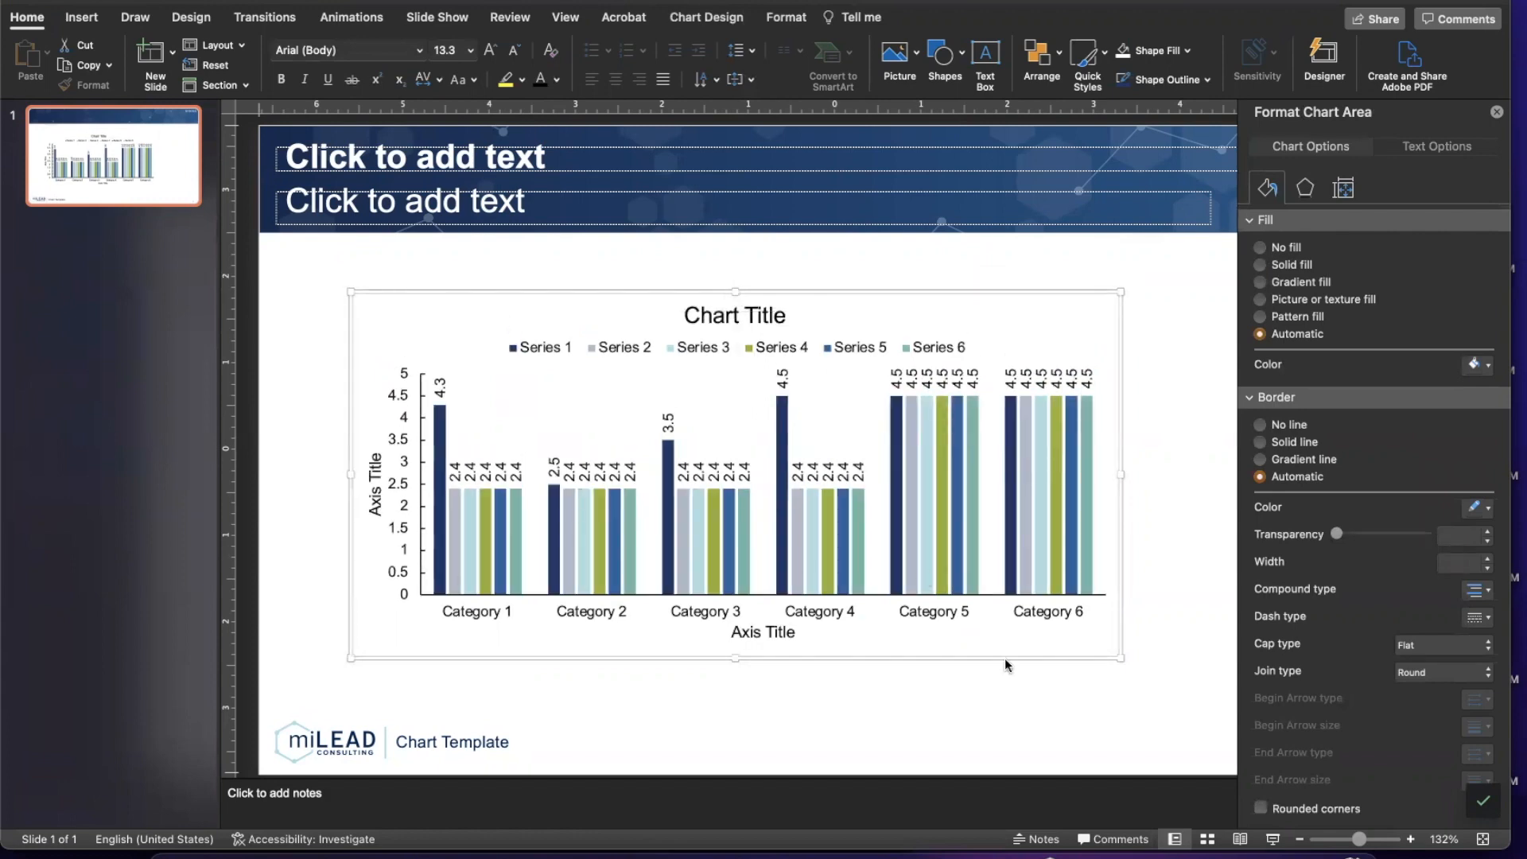
drag(975, 659, 988, 648)
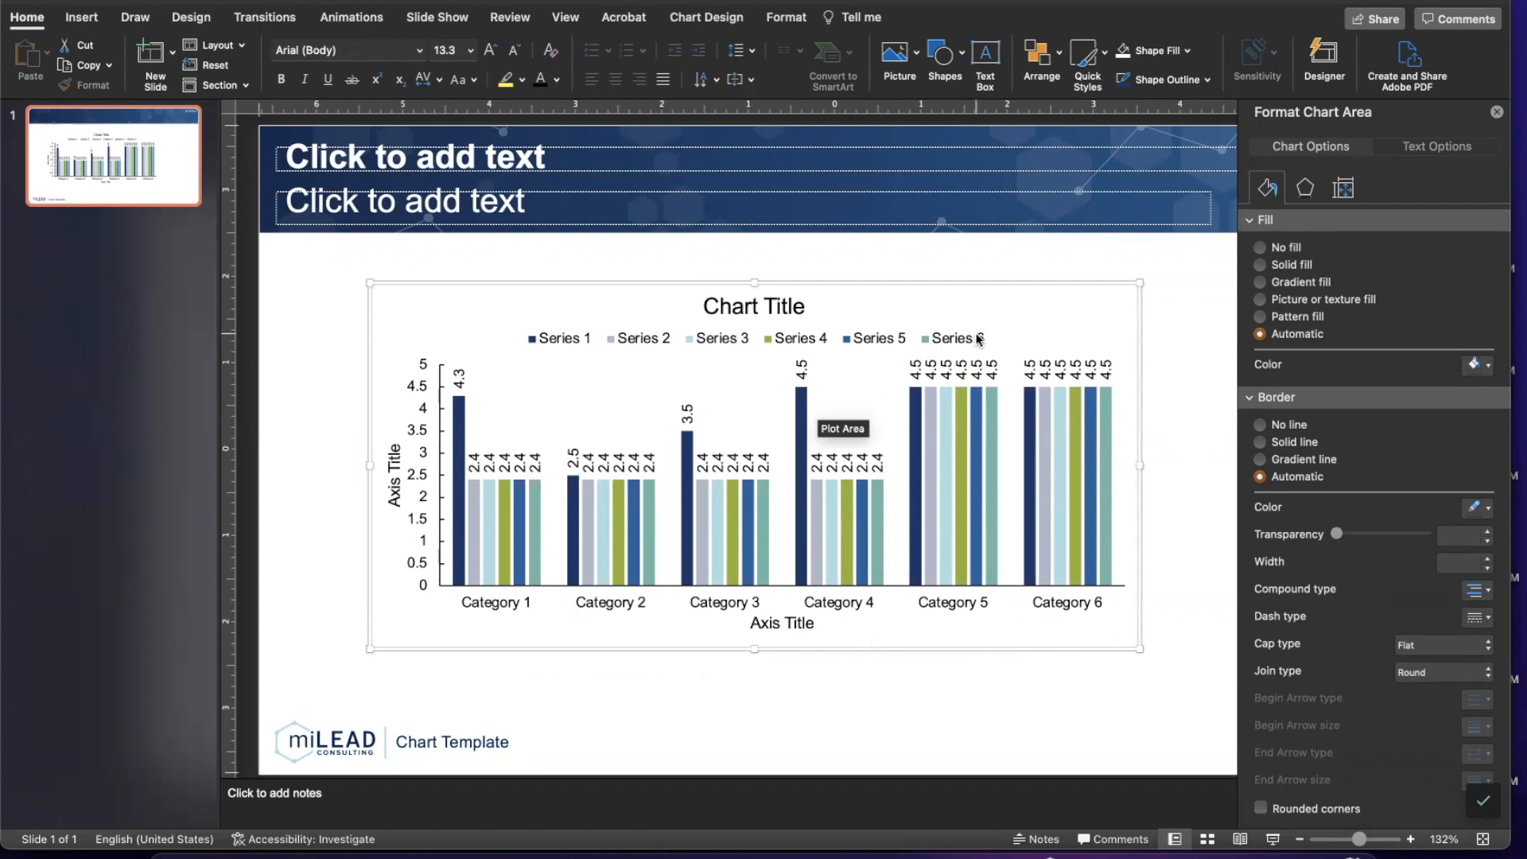
Save the formatted chart as a chart template named miLEAD_bar in the Chart Templates folder.
right_click(965, 289)
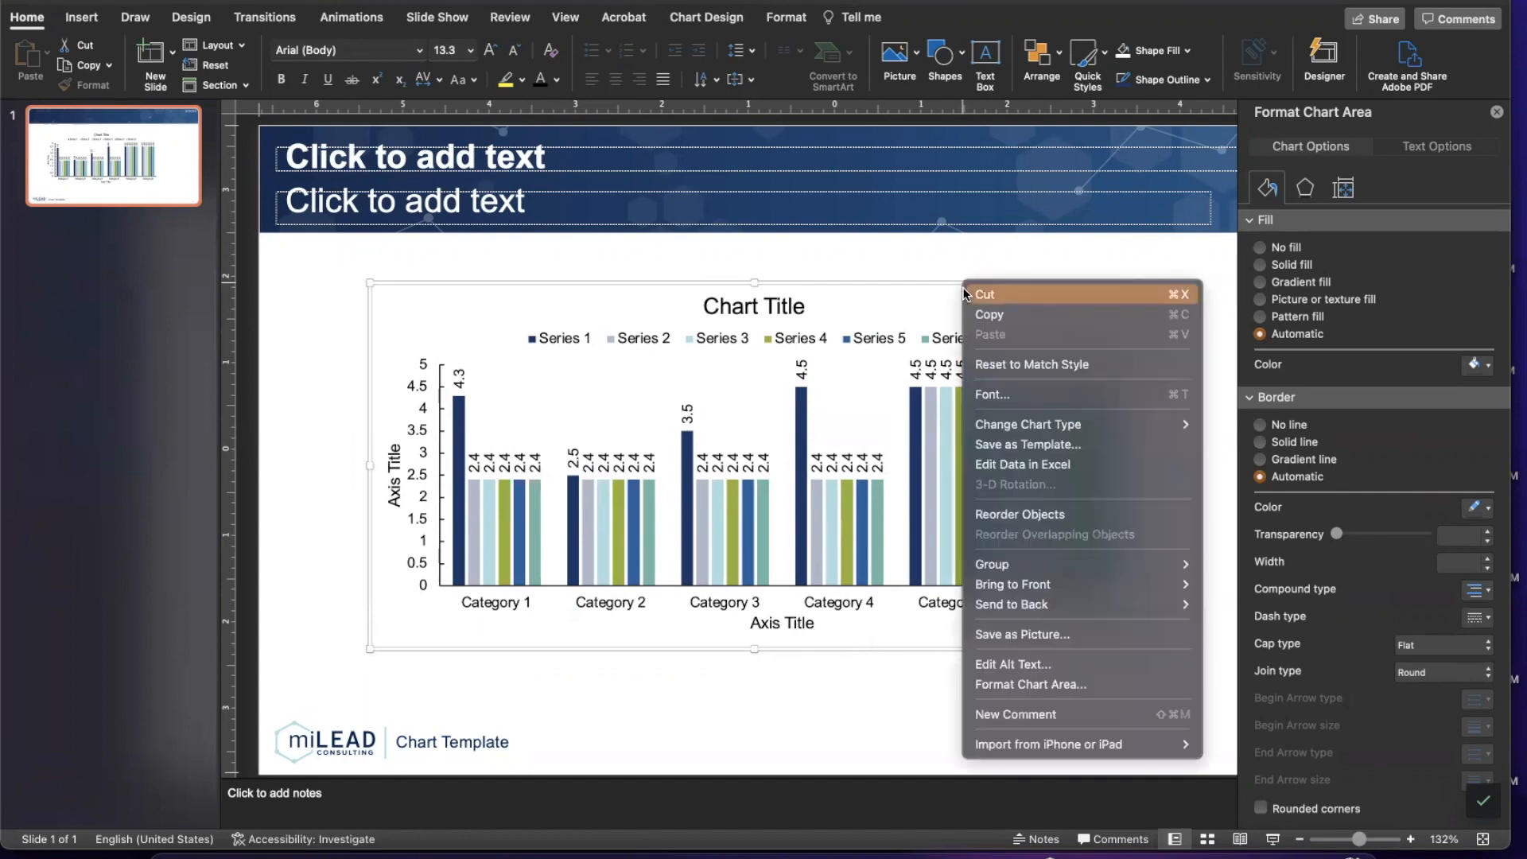
click(1054, 444)
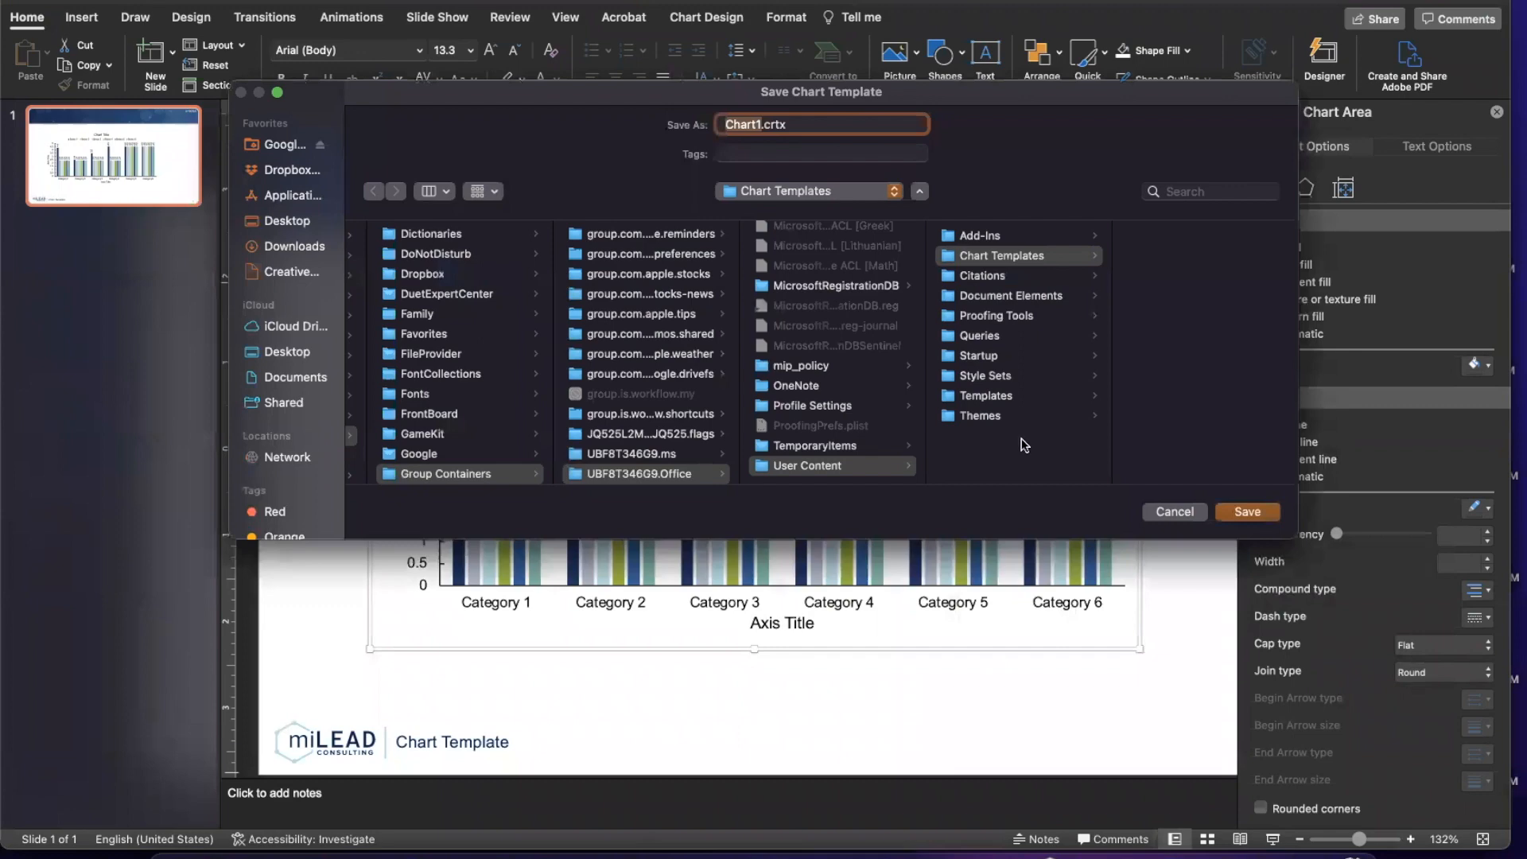
key(BackSpace)
text(miLEAD_bar)
click(1247, 513)
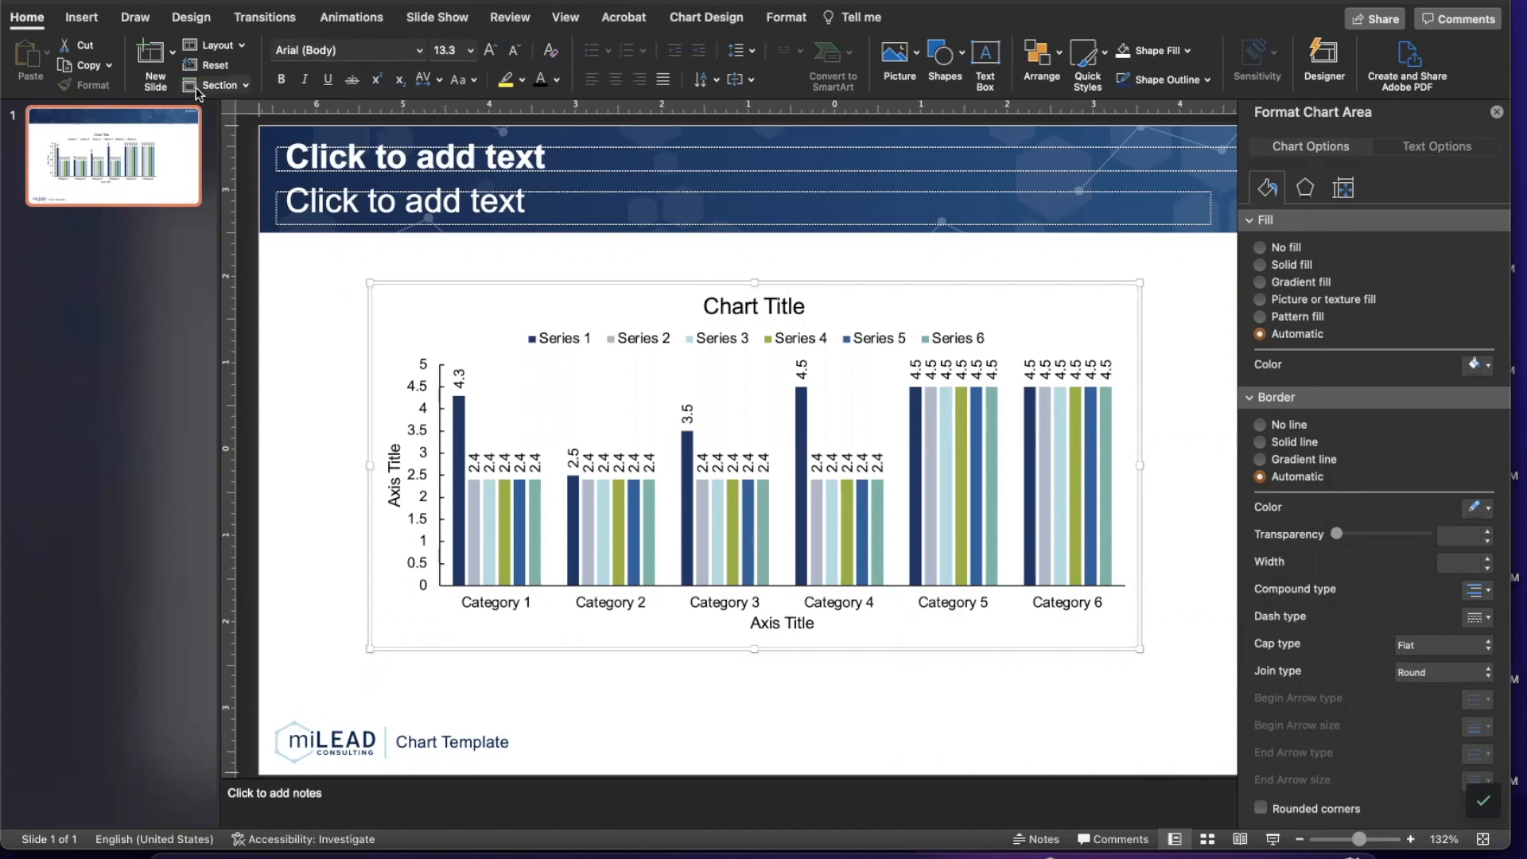
Add a Title Only slide and insert a chart on it from the saved miLEAD_bar template.
click(172, 53)
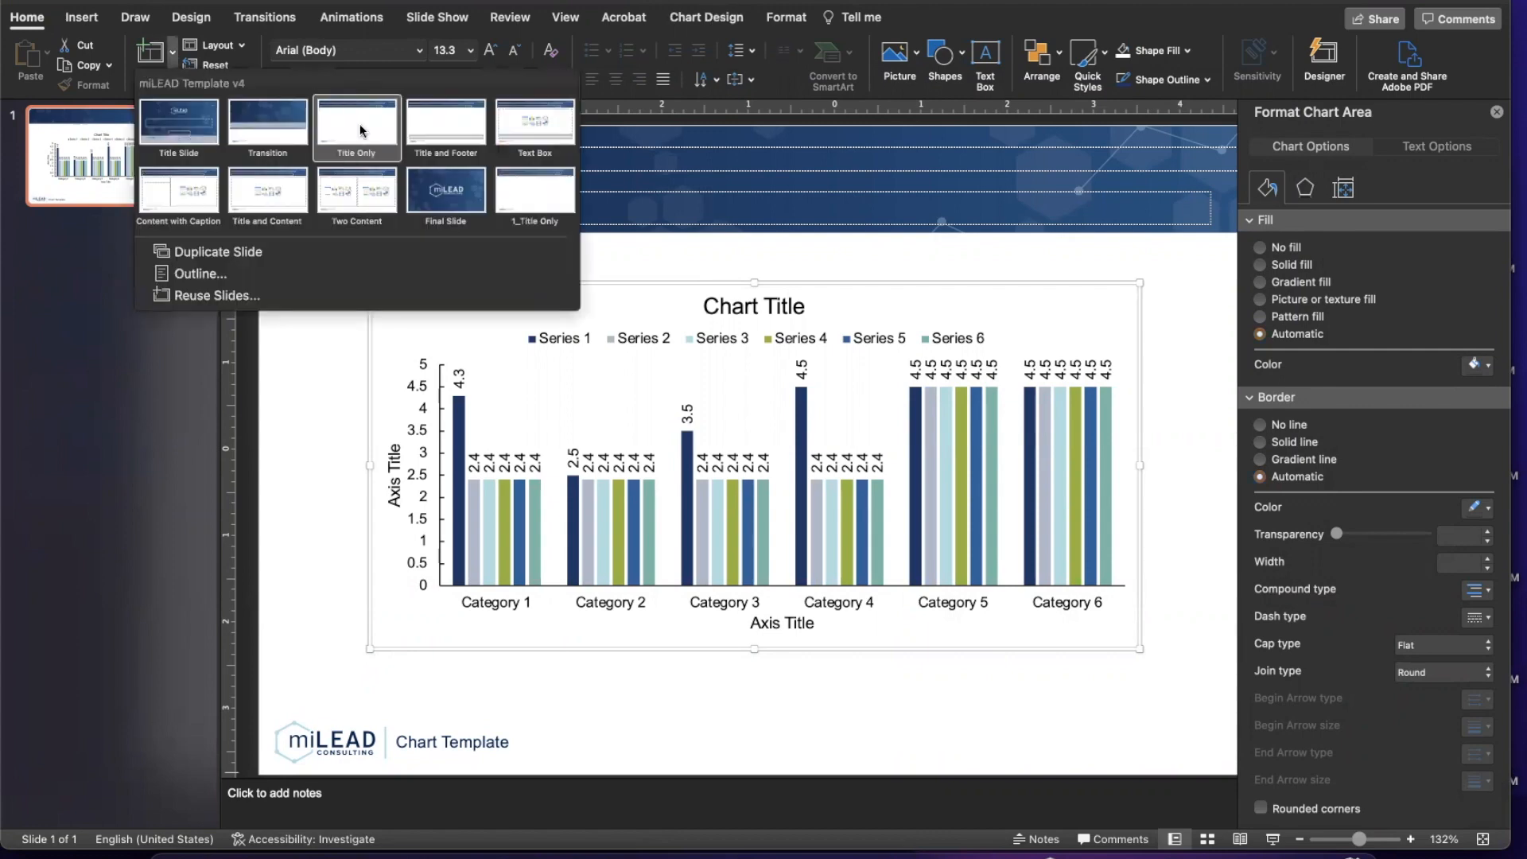
click(360, 125)
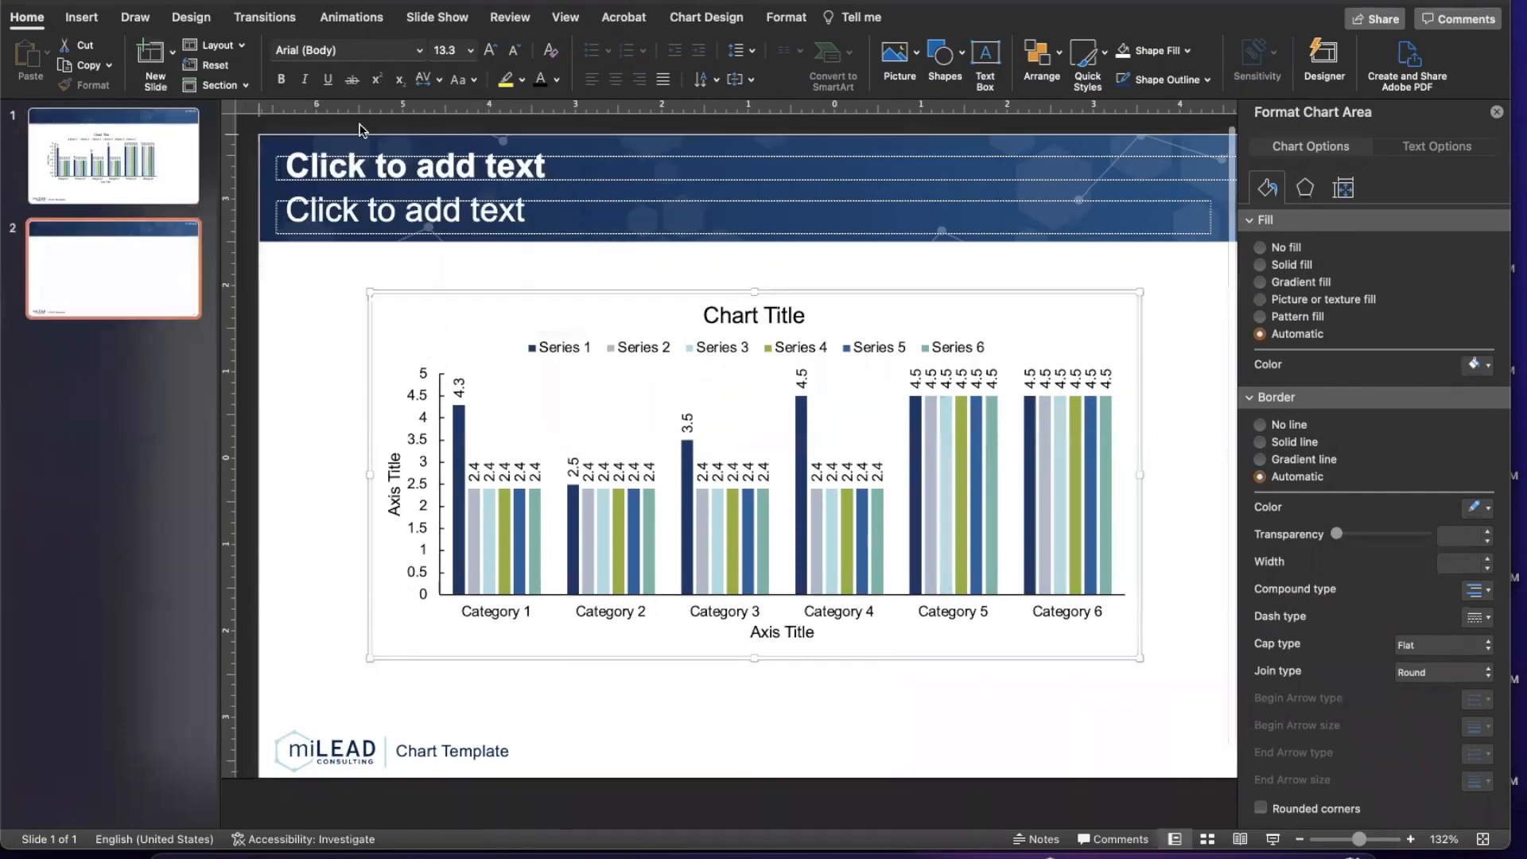
click(90, 24)
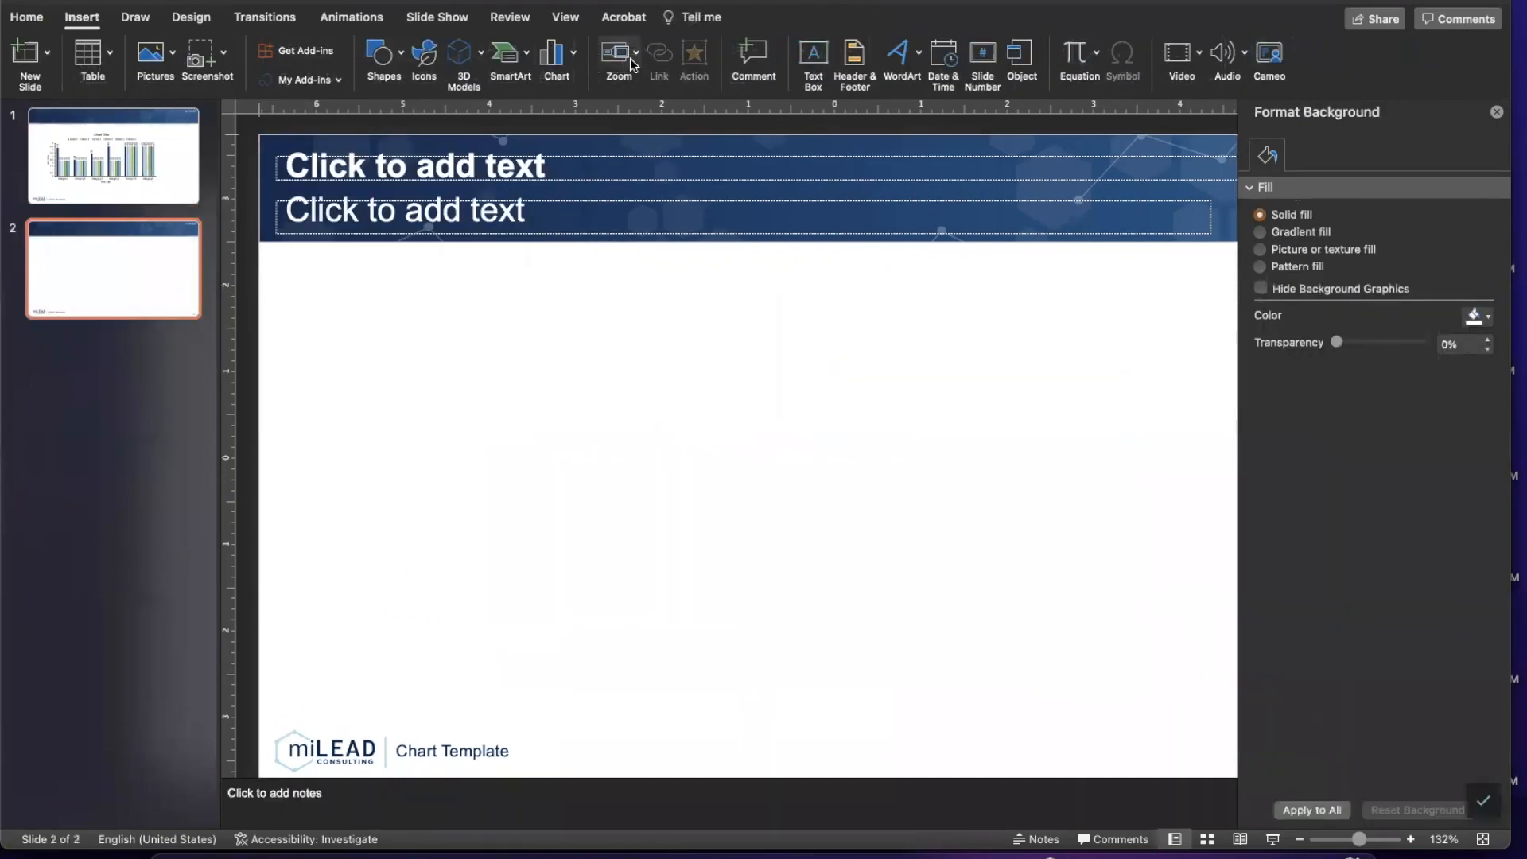
click(569, 62)
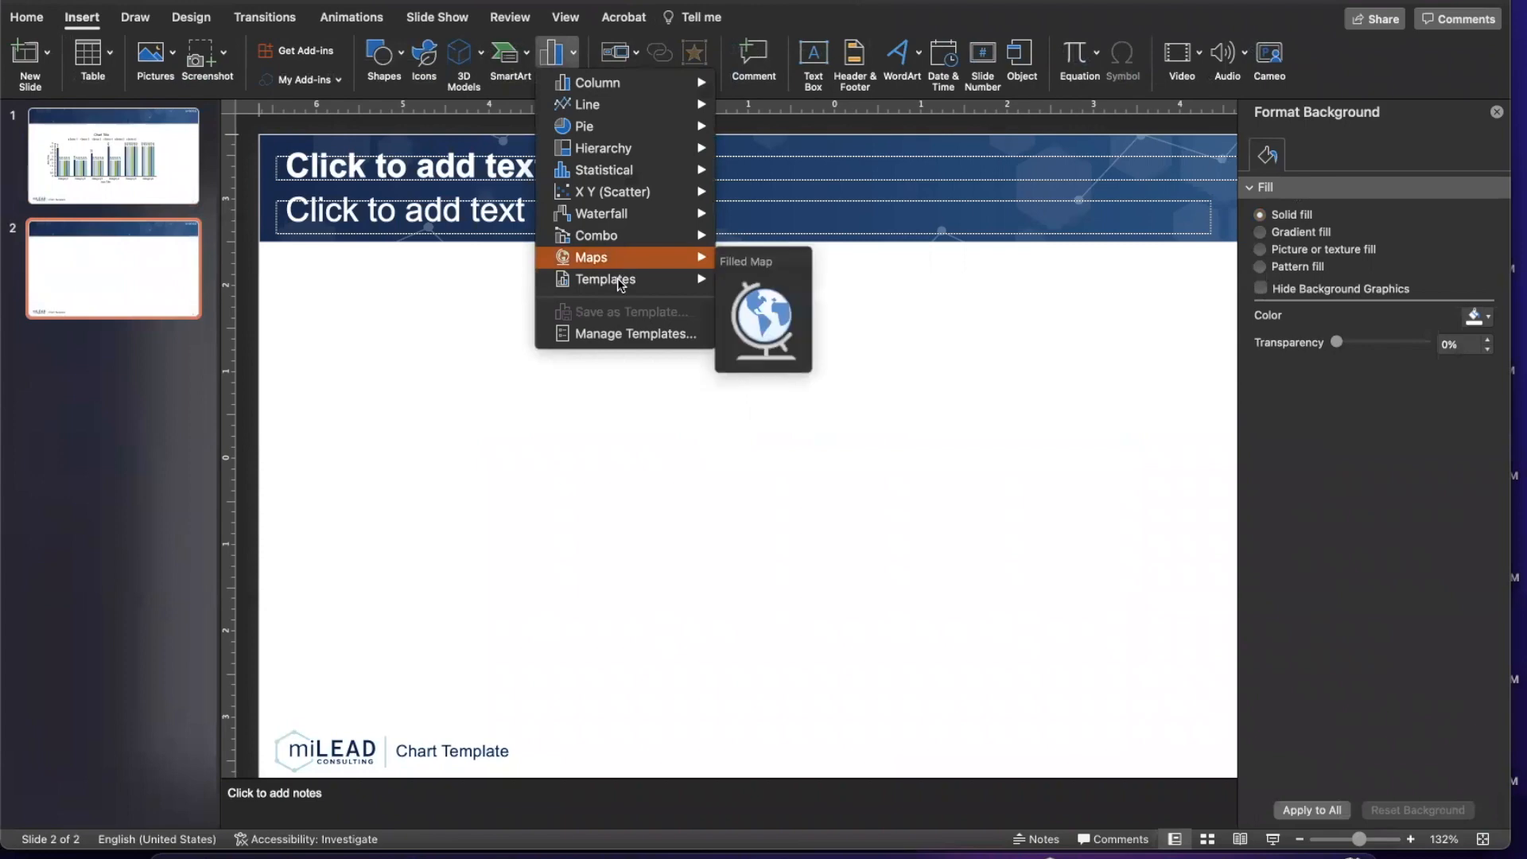
mouse_move(620, 280)
click(776, 294)
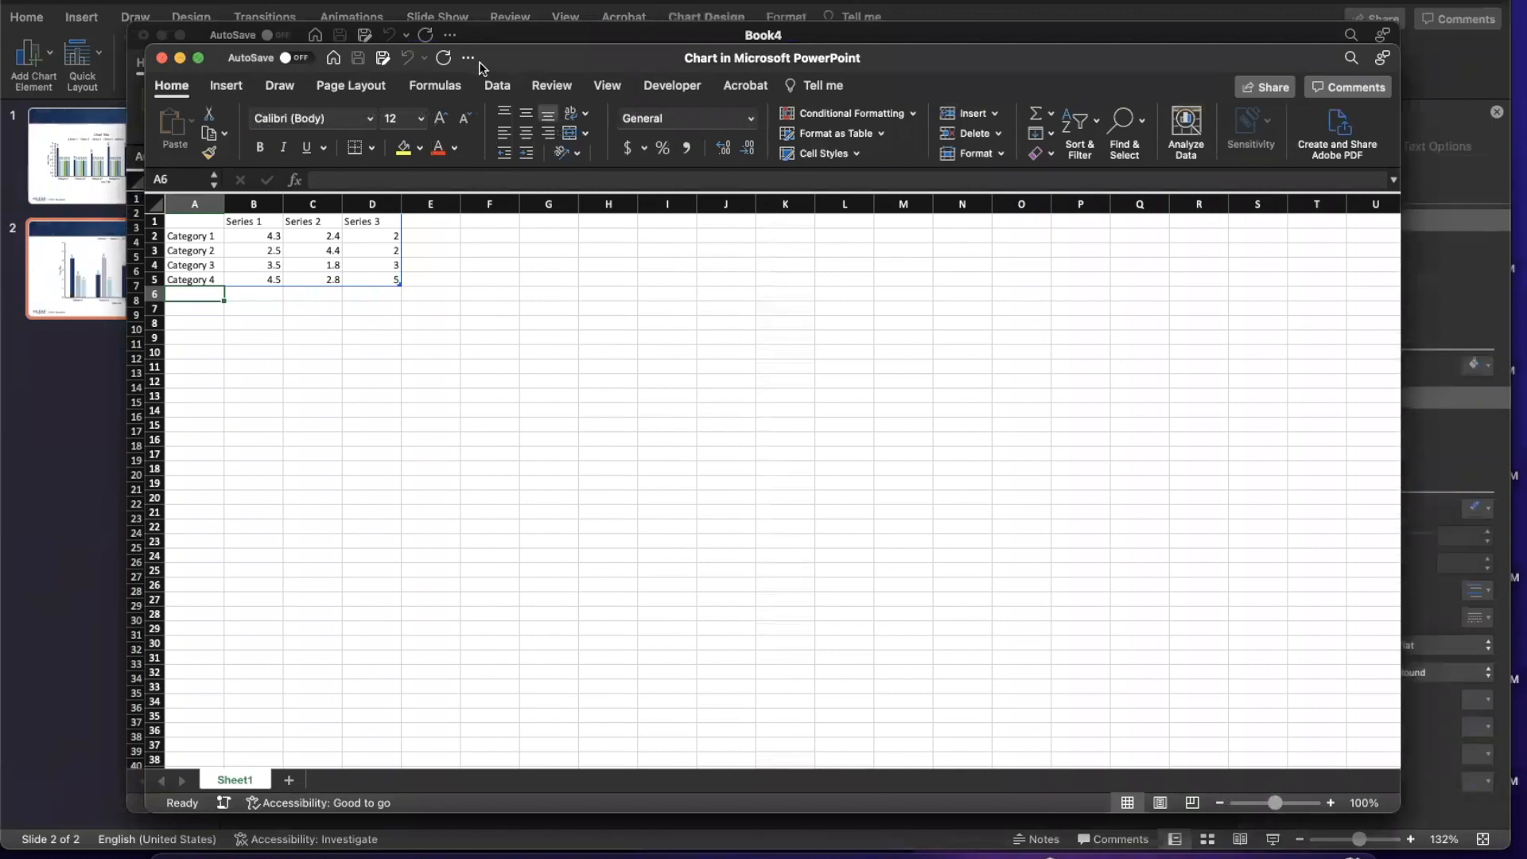
Move the chart data window aside, then shorten the new chart on slide 2 and reposition it below the slide header.
drag(532, 60, 993, 58)
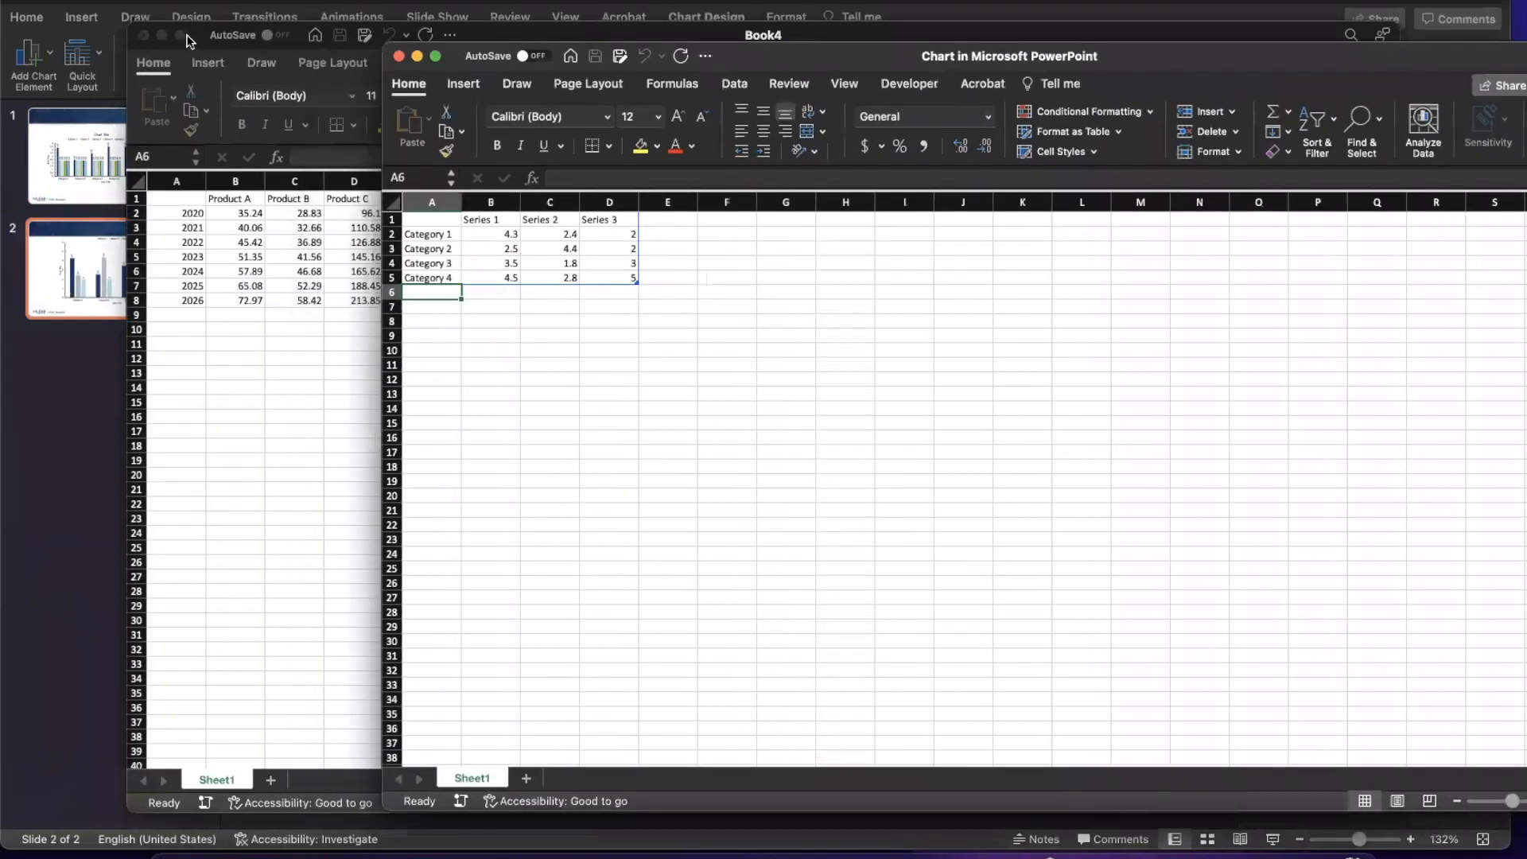
click(110, 248)
drag(835, 200, 835, 355)
drag(960, 358, 873, 301)
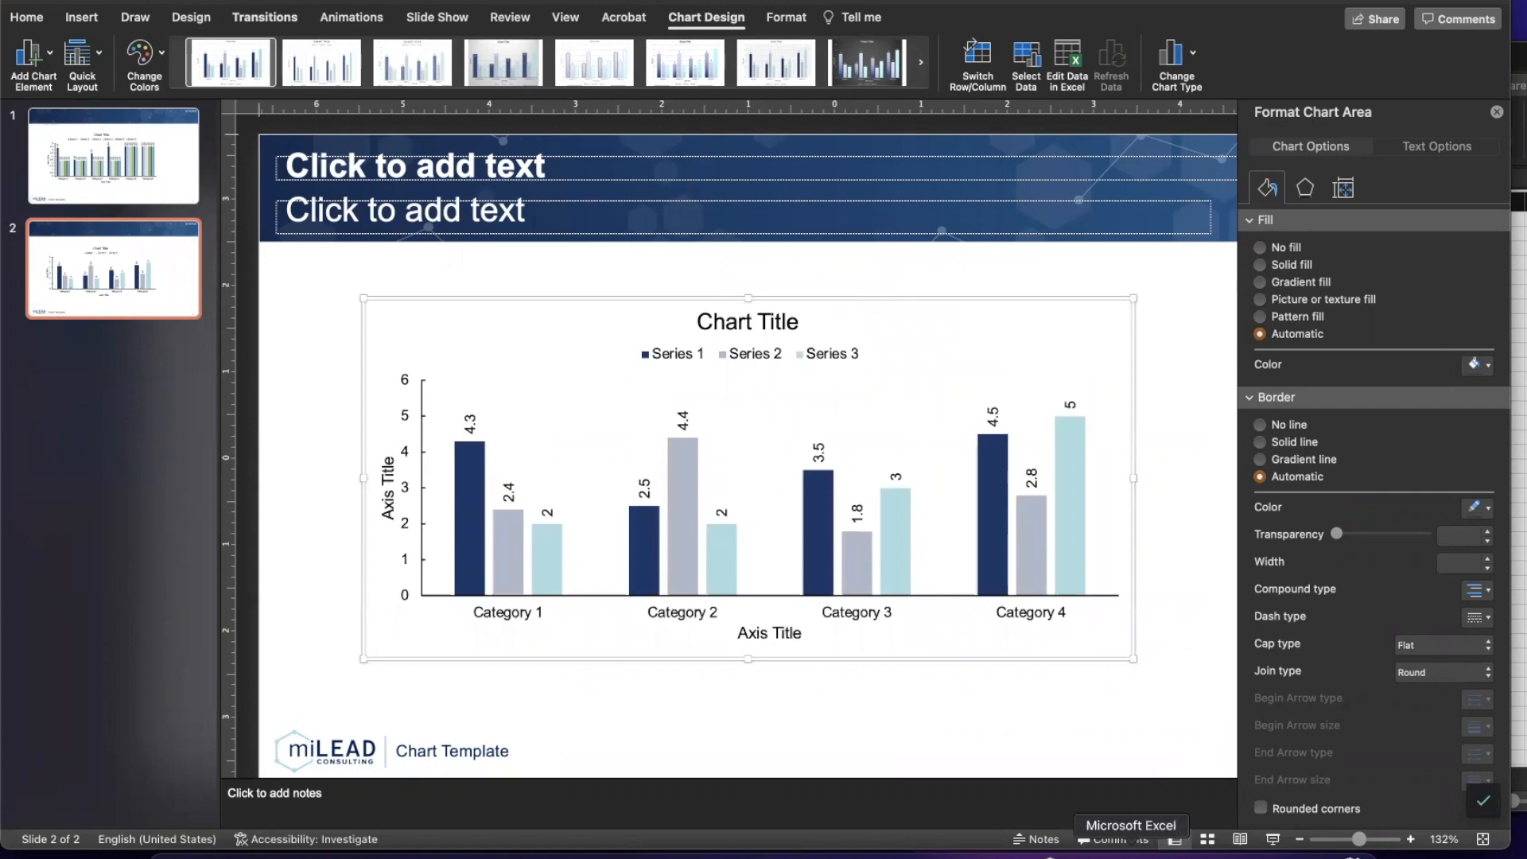
Switch to the chart data sheet in Excel and extend the chart's data range to column G and row 10.
right_click(1131, 853)
click(1182, 691)
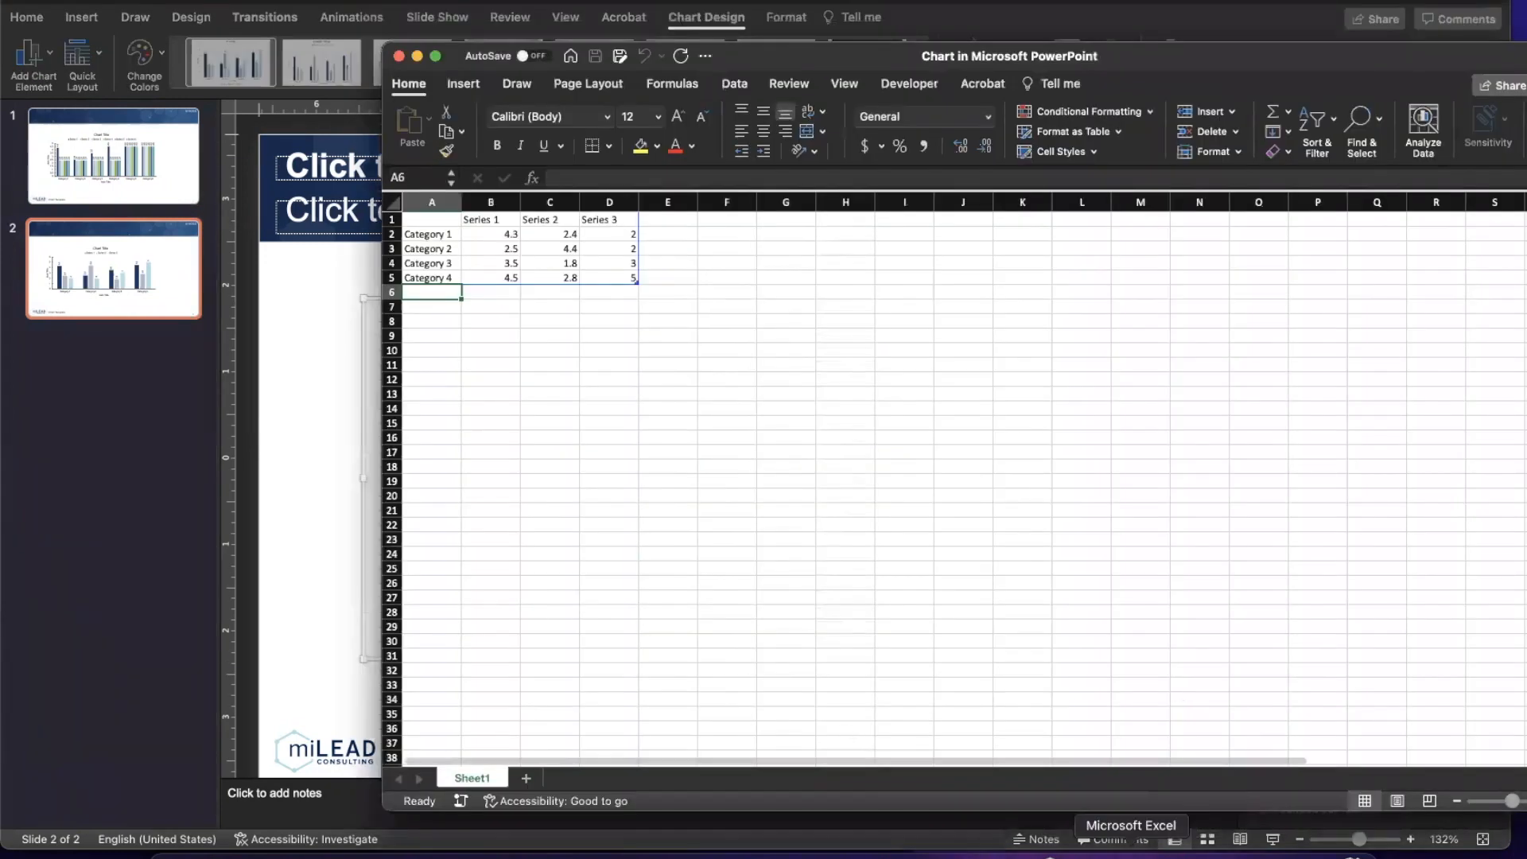
click(1130, 853)
click(569, 238)
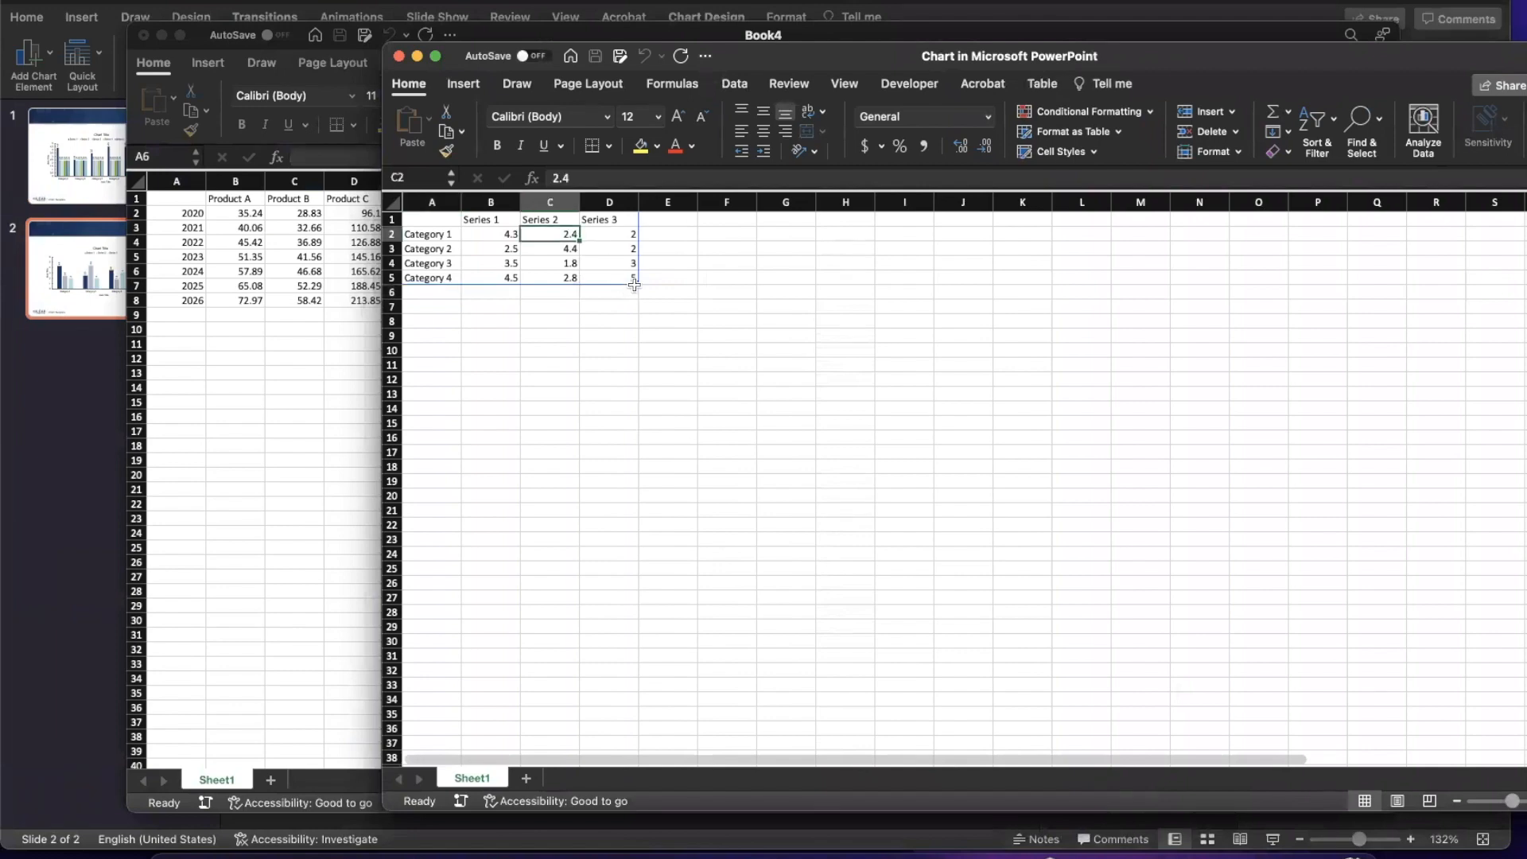
drag(638, 283, 818, 292)
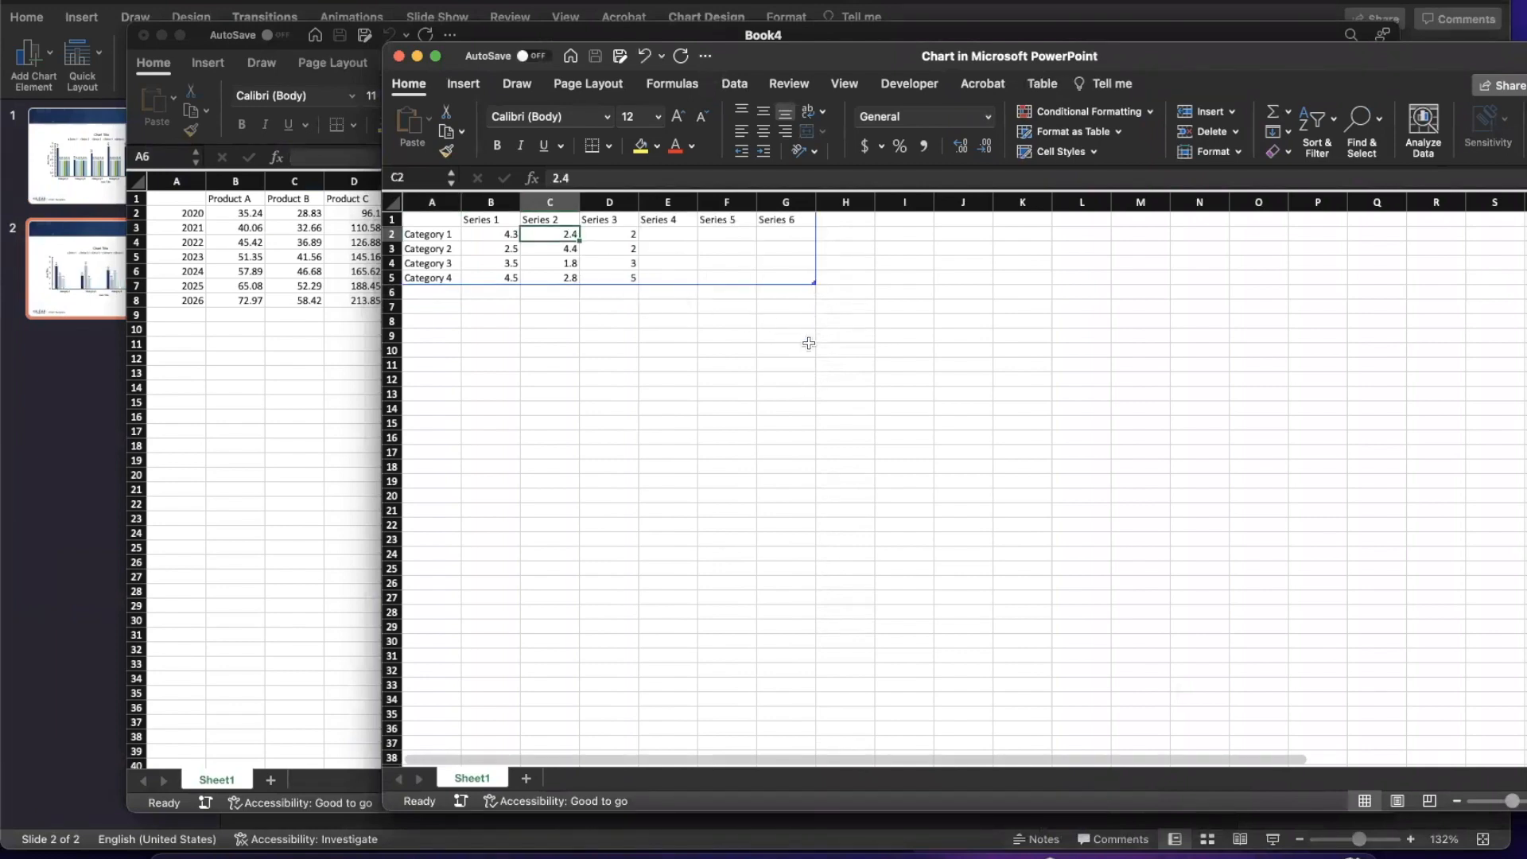
drag(807, 362, 805, 292)
click(796, 253)
Copy the product table A1:E8 from the Book4 workbook and paste it at A1 of the chart data sheet, replacing the existing data.
drag(177, 199, 416, 304)
key(super+c)
click(164, 35)
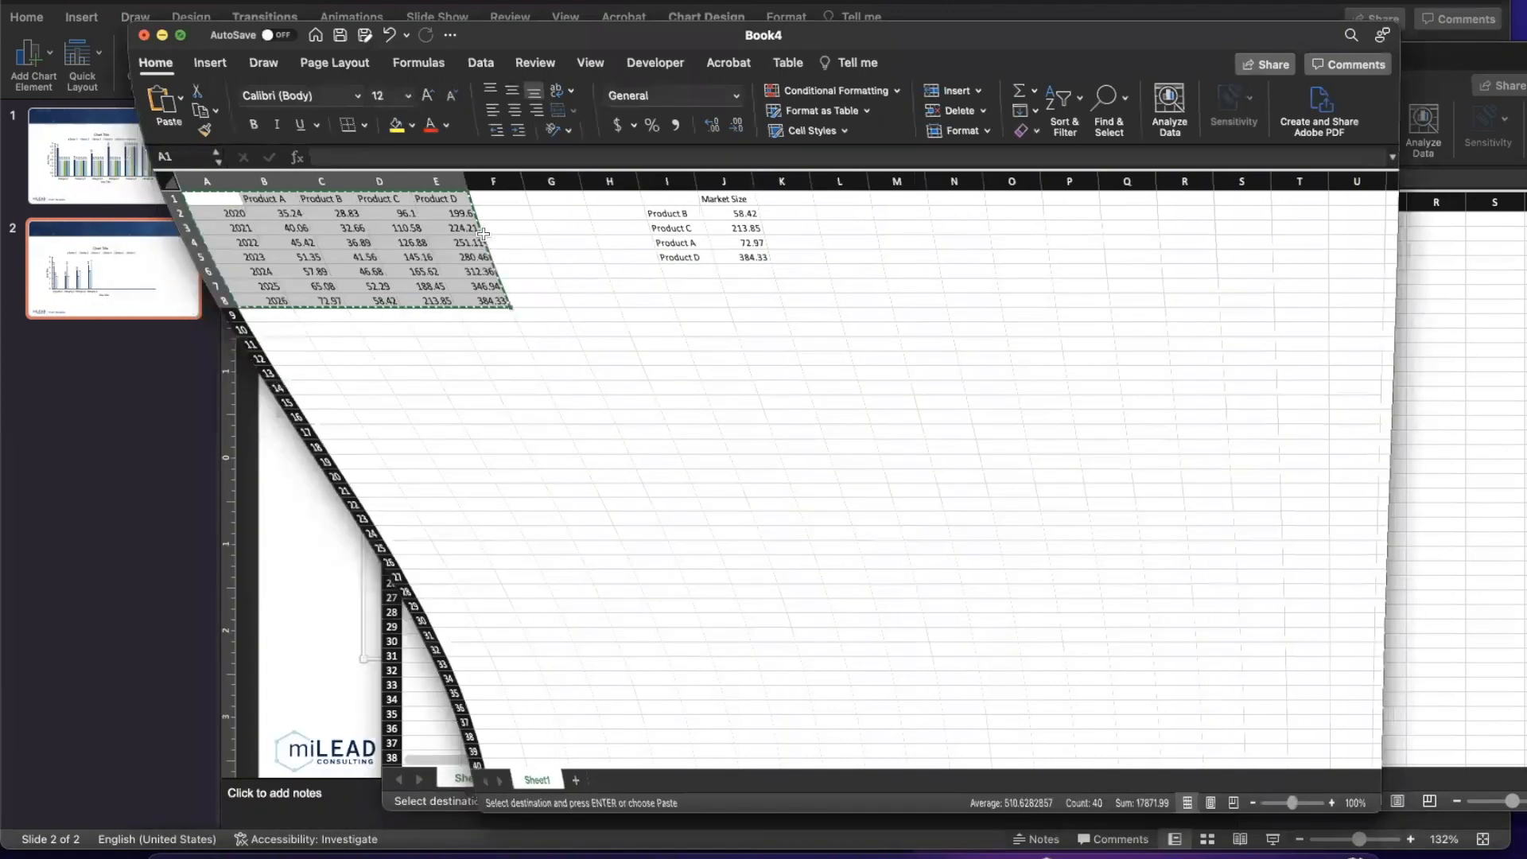
click(433, 215)
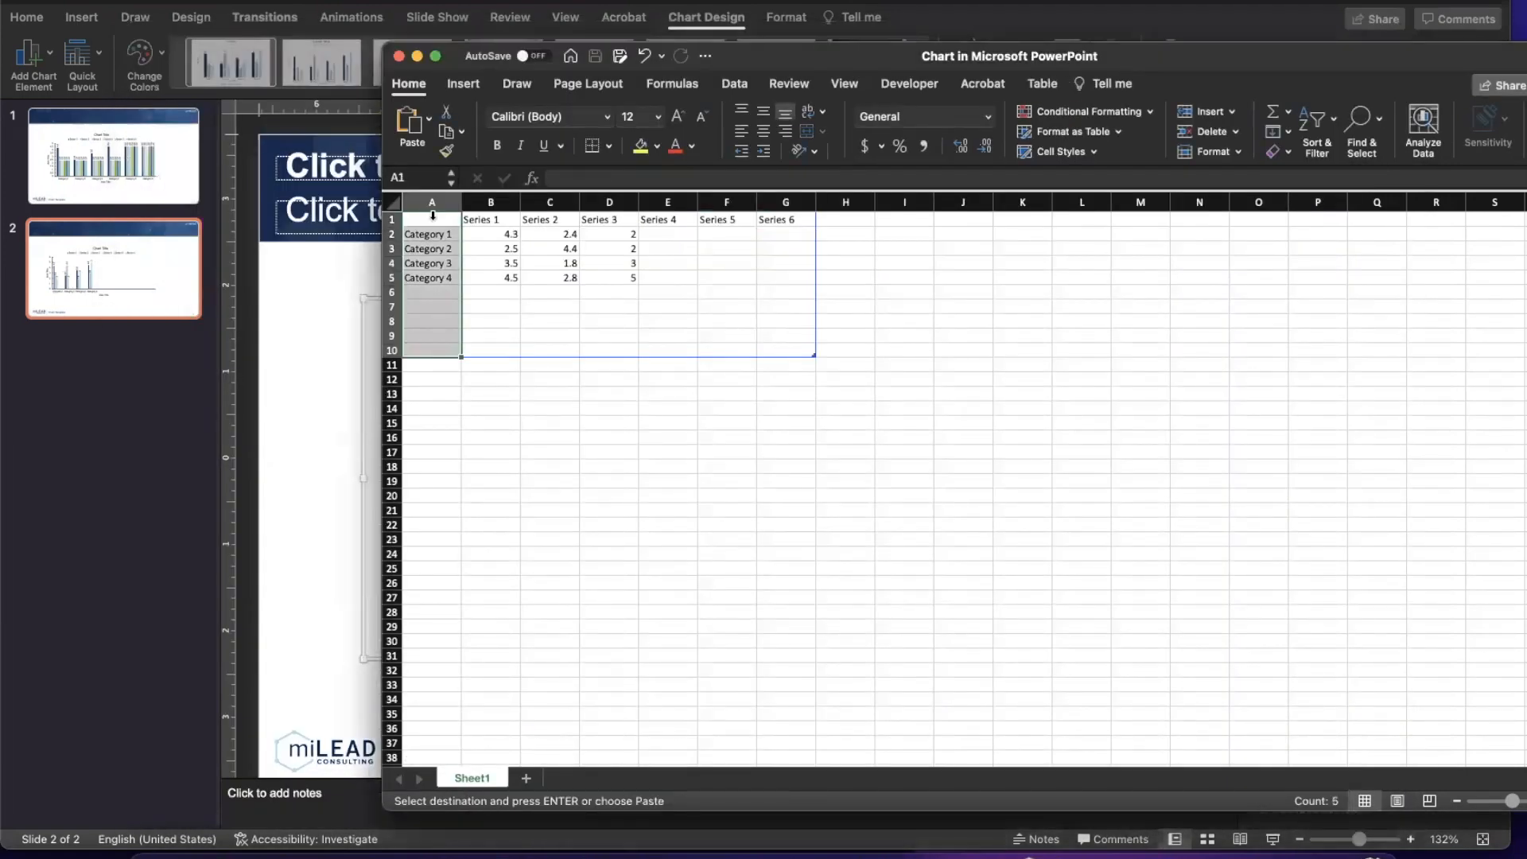
key(super+v)
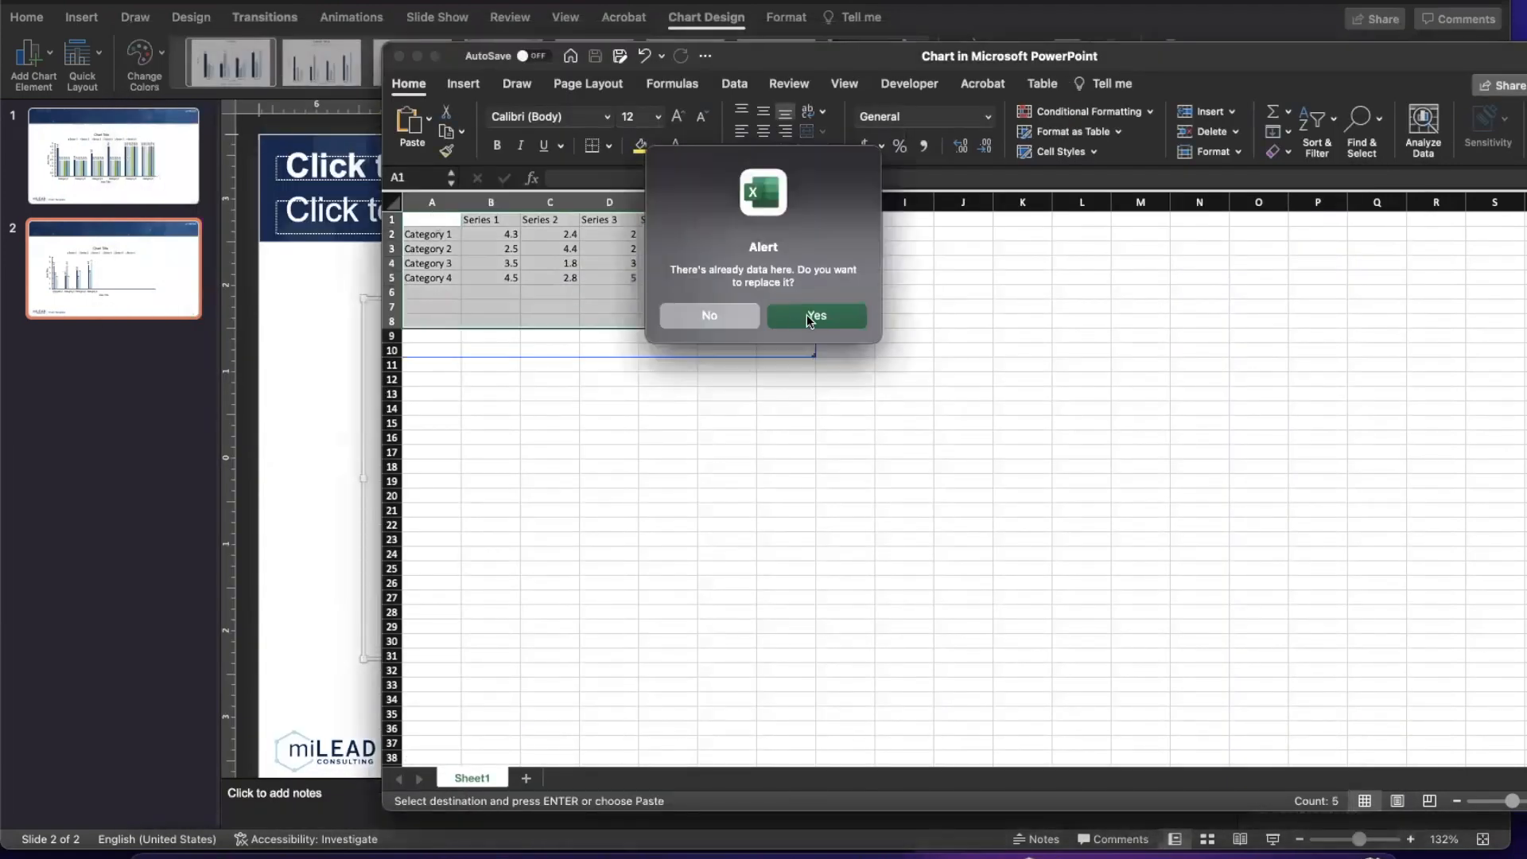
click(806, 317)
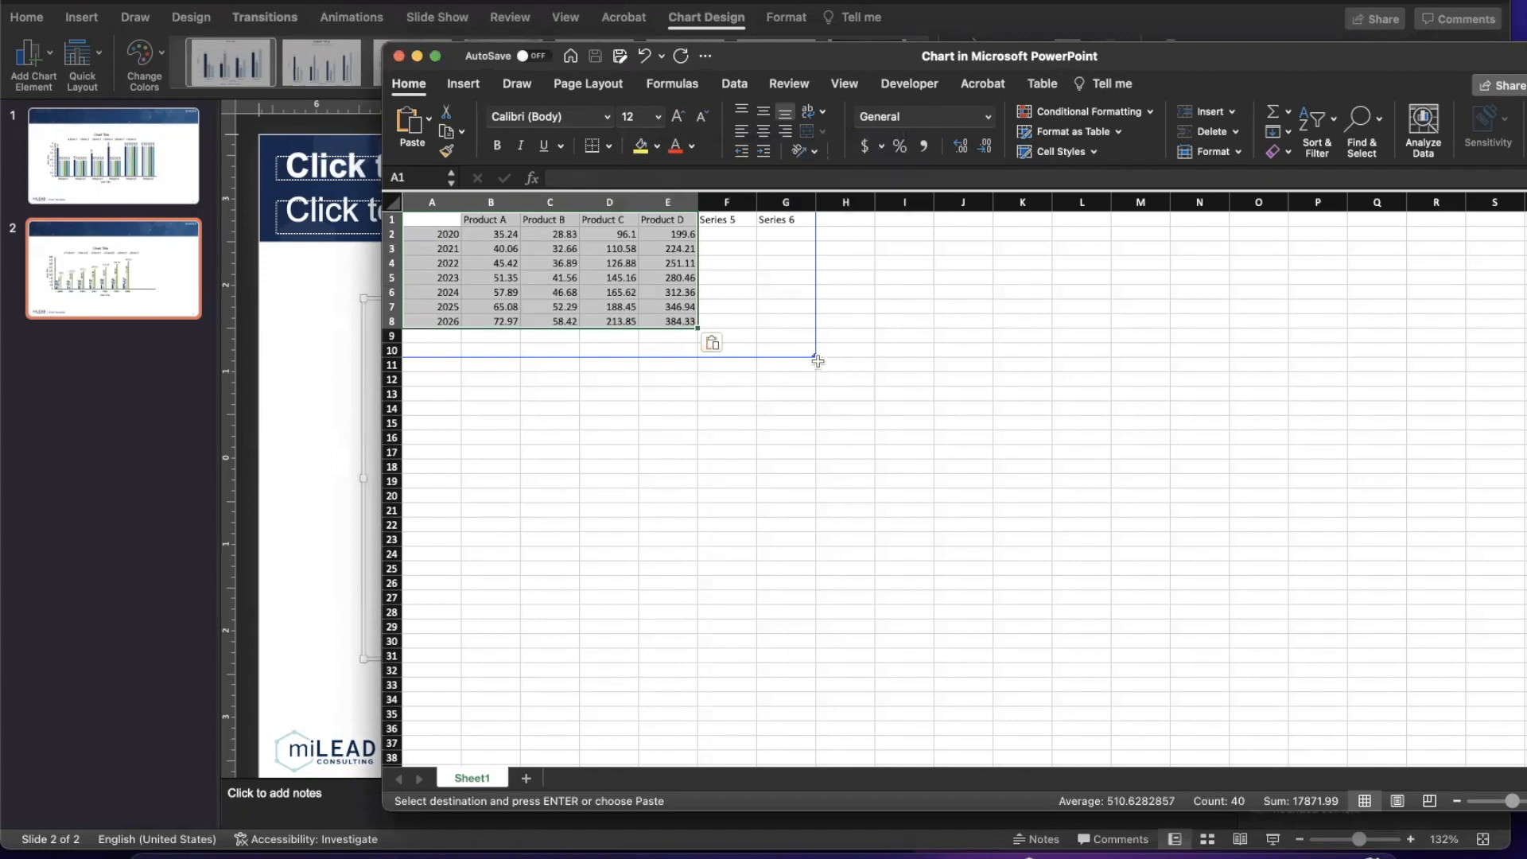
Shrink the chart's data range to end at column E and row 8, around the pasted product table.
drag(819, 356, 696, 336)
click(611, 337)
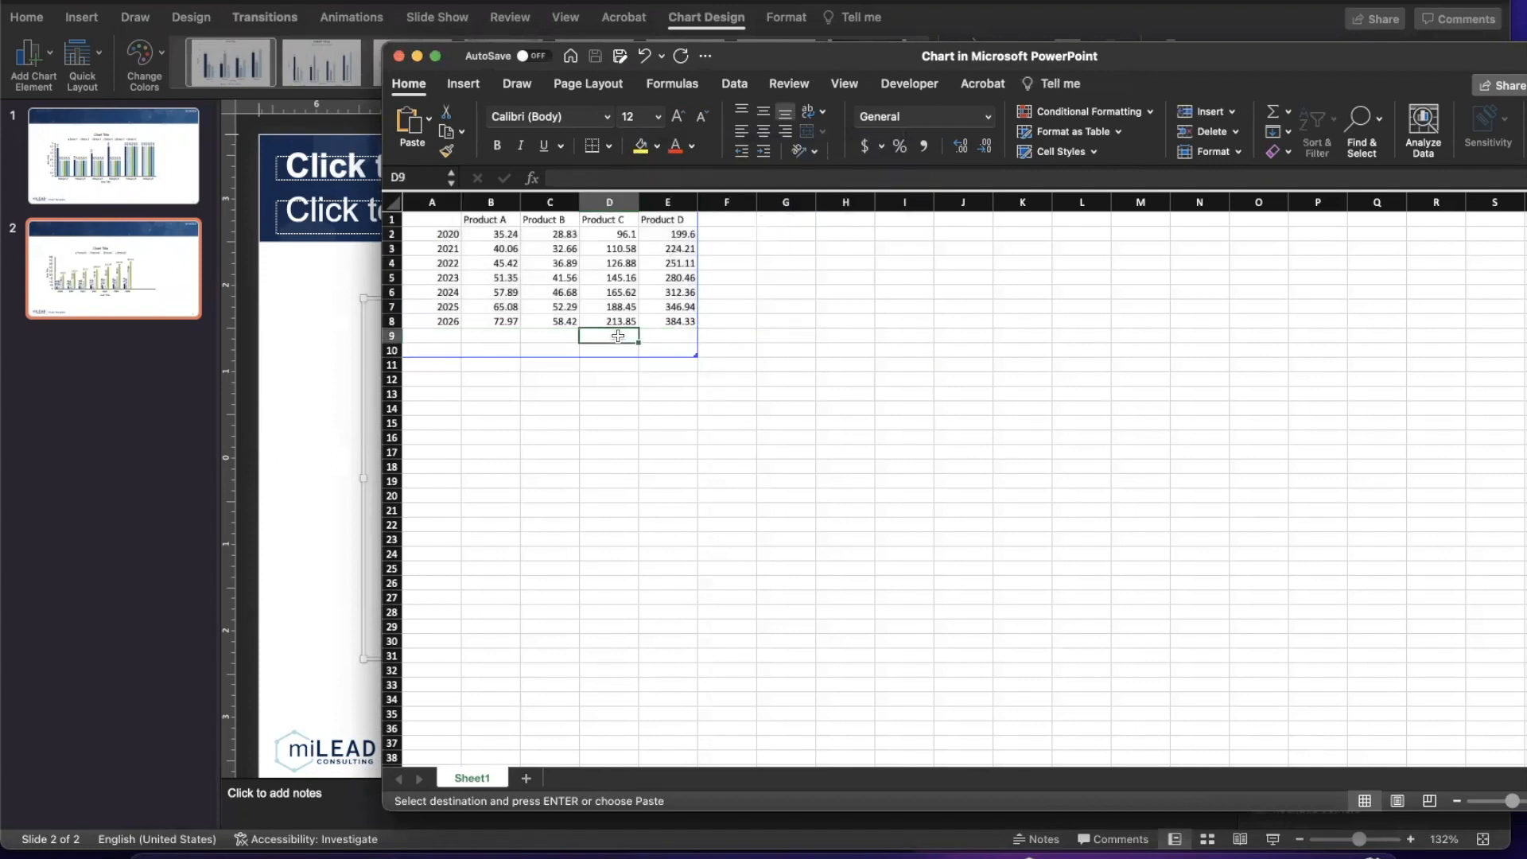
drag(698, 321, 698, 325)
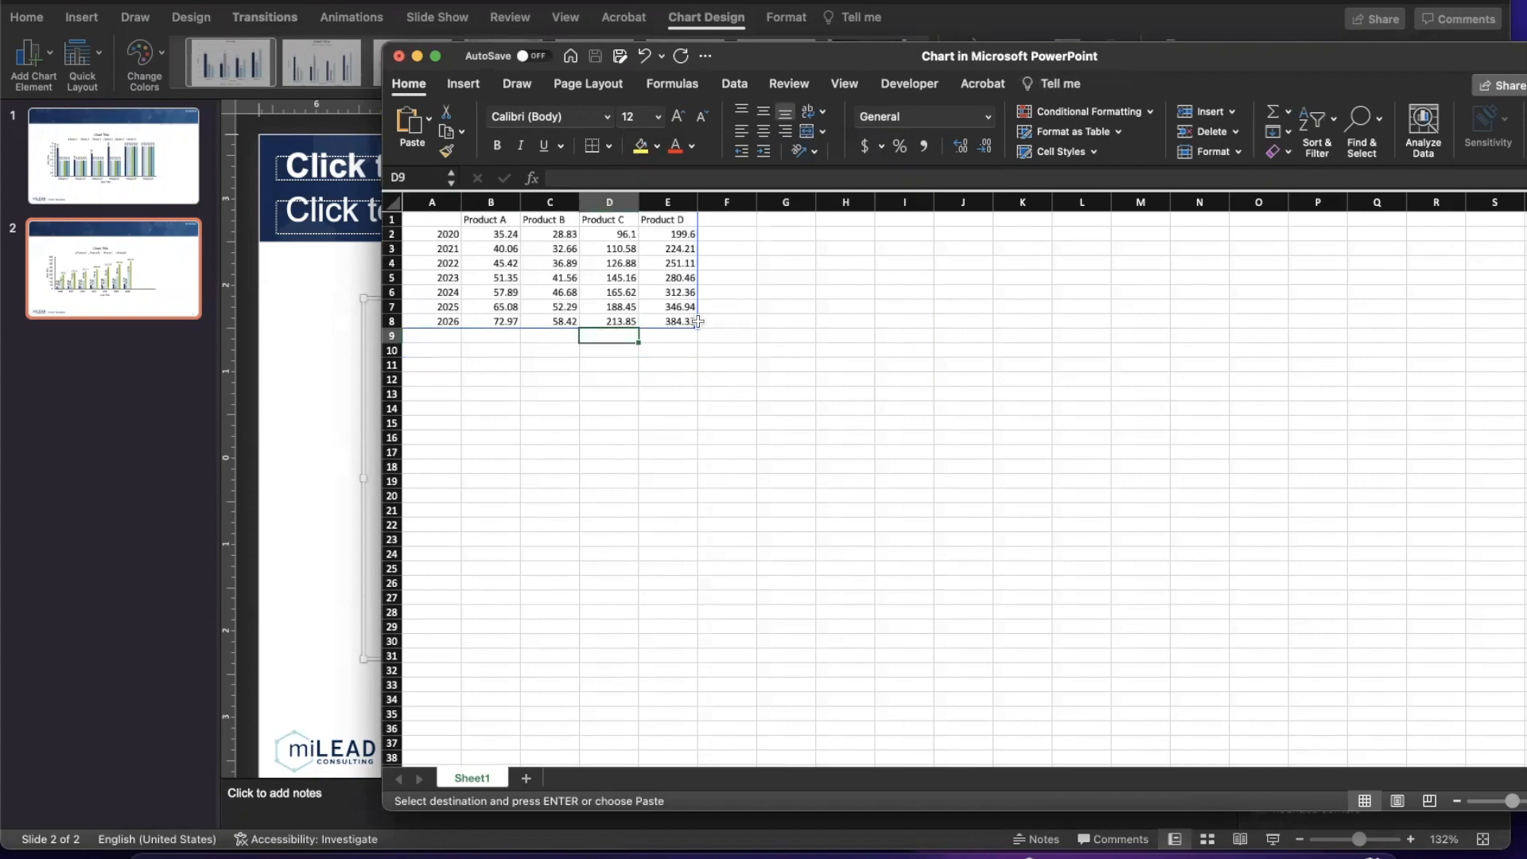
click(726, 379)
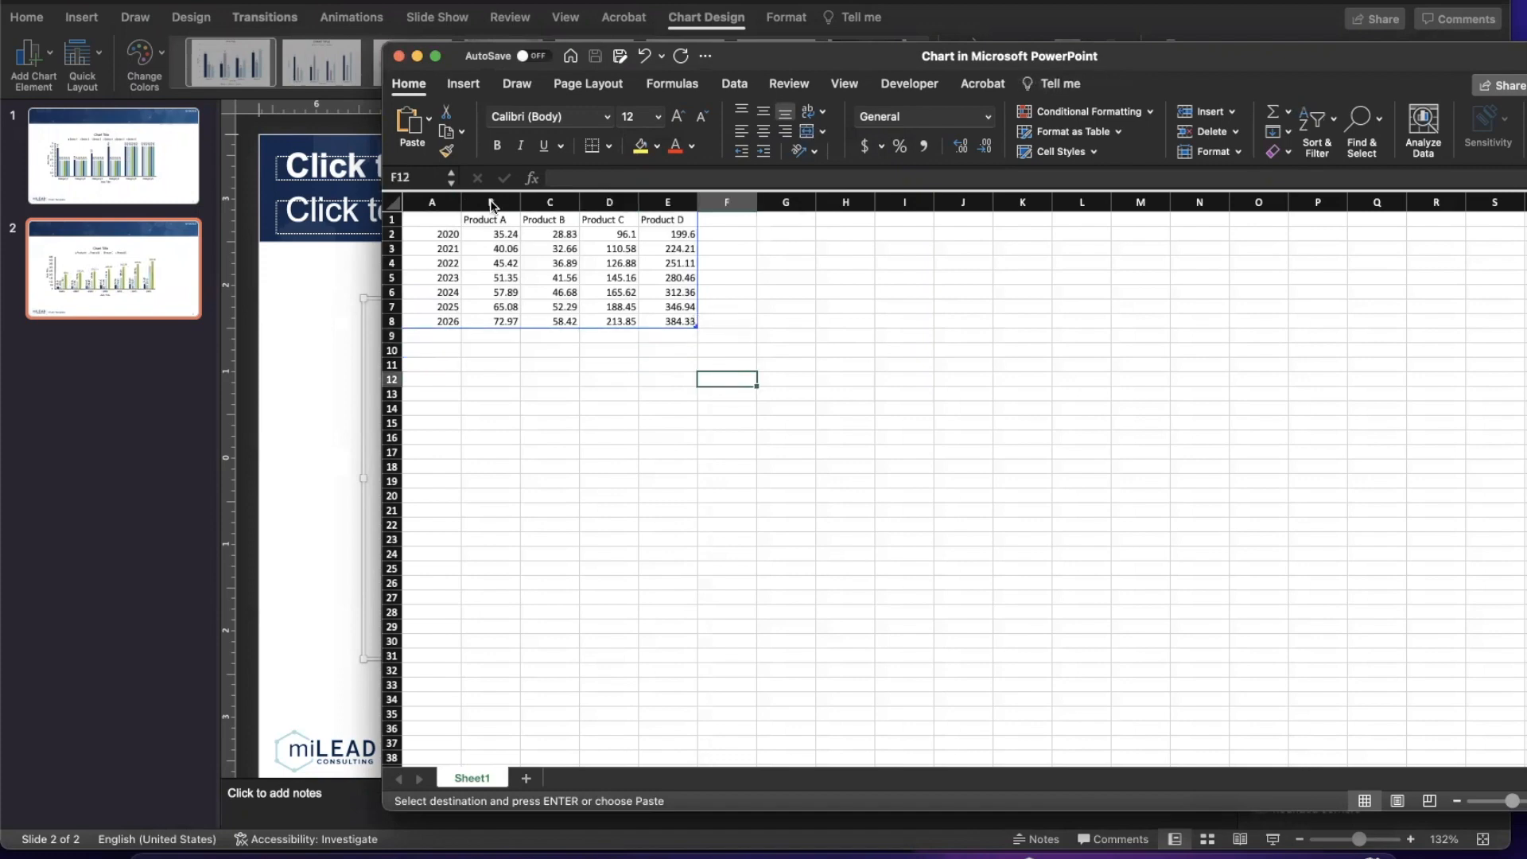
Return to the PowerPoint slide and move the chart slightly up and to the left.
click(332, 438)
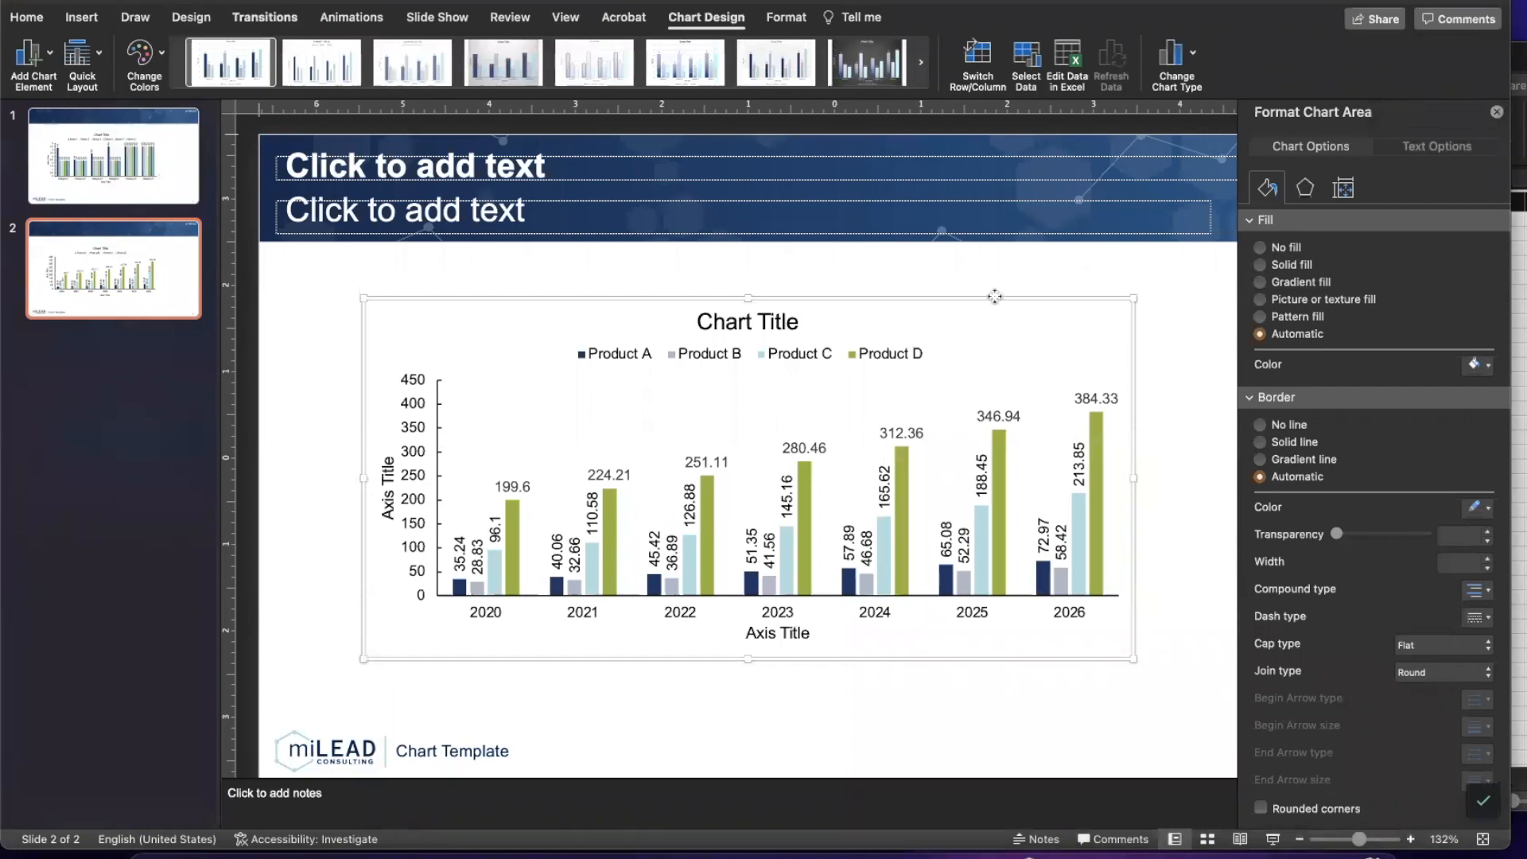
drag(994, 297, 973, 290)
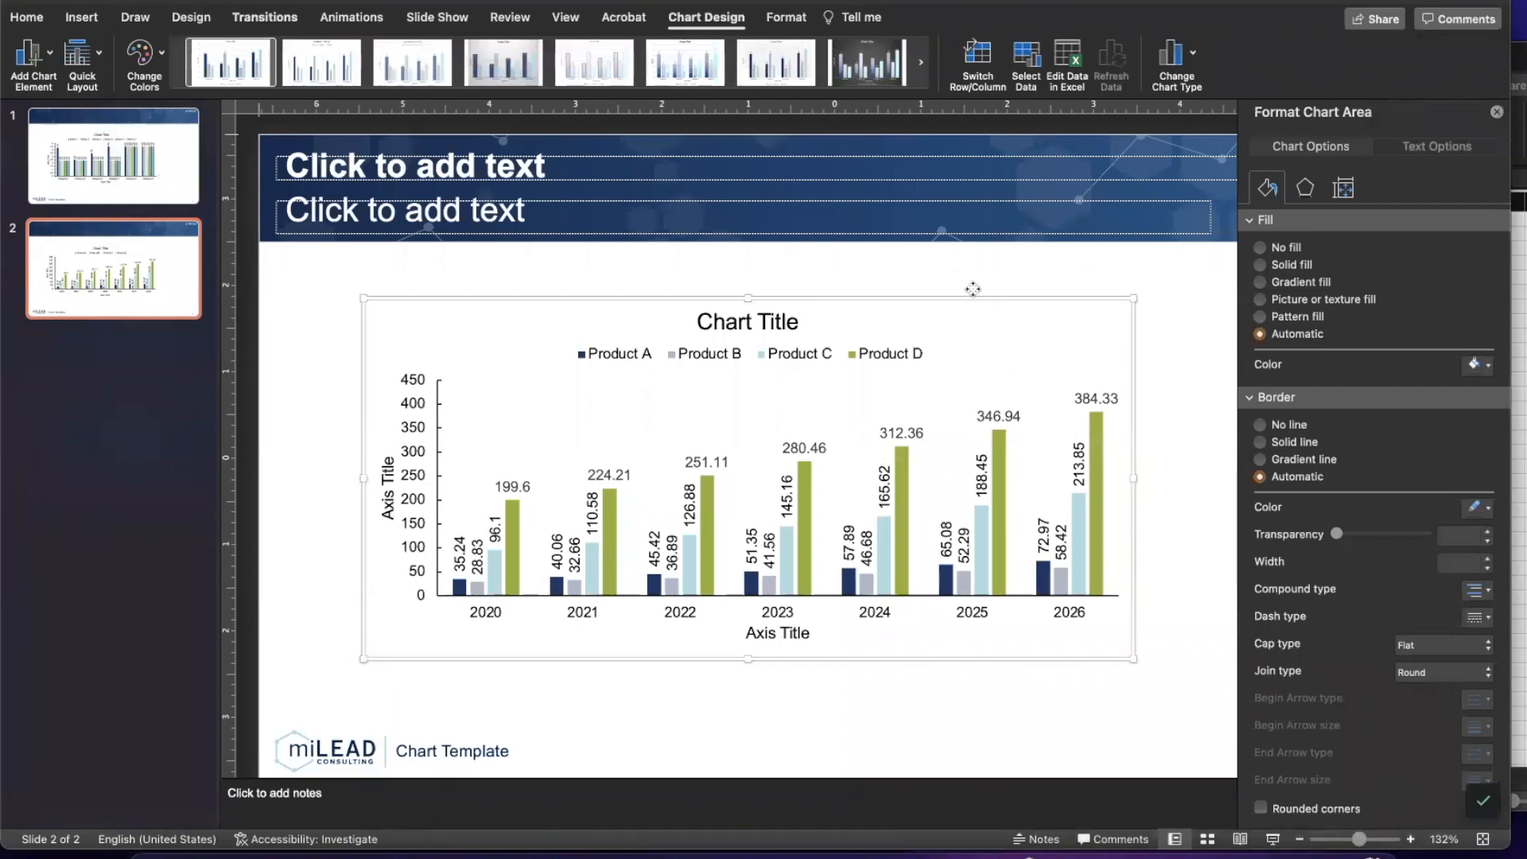
Select the Product D data labels and bring up the font and text direction options for them.
click(498, 477)
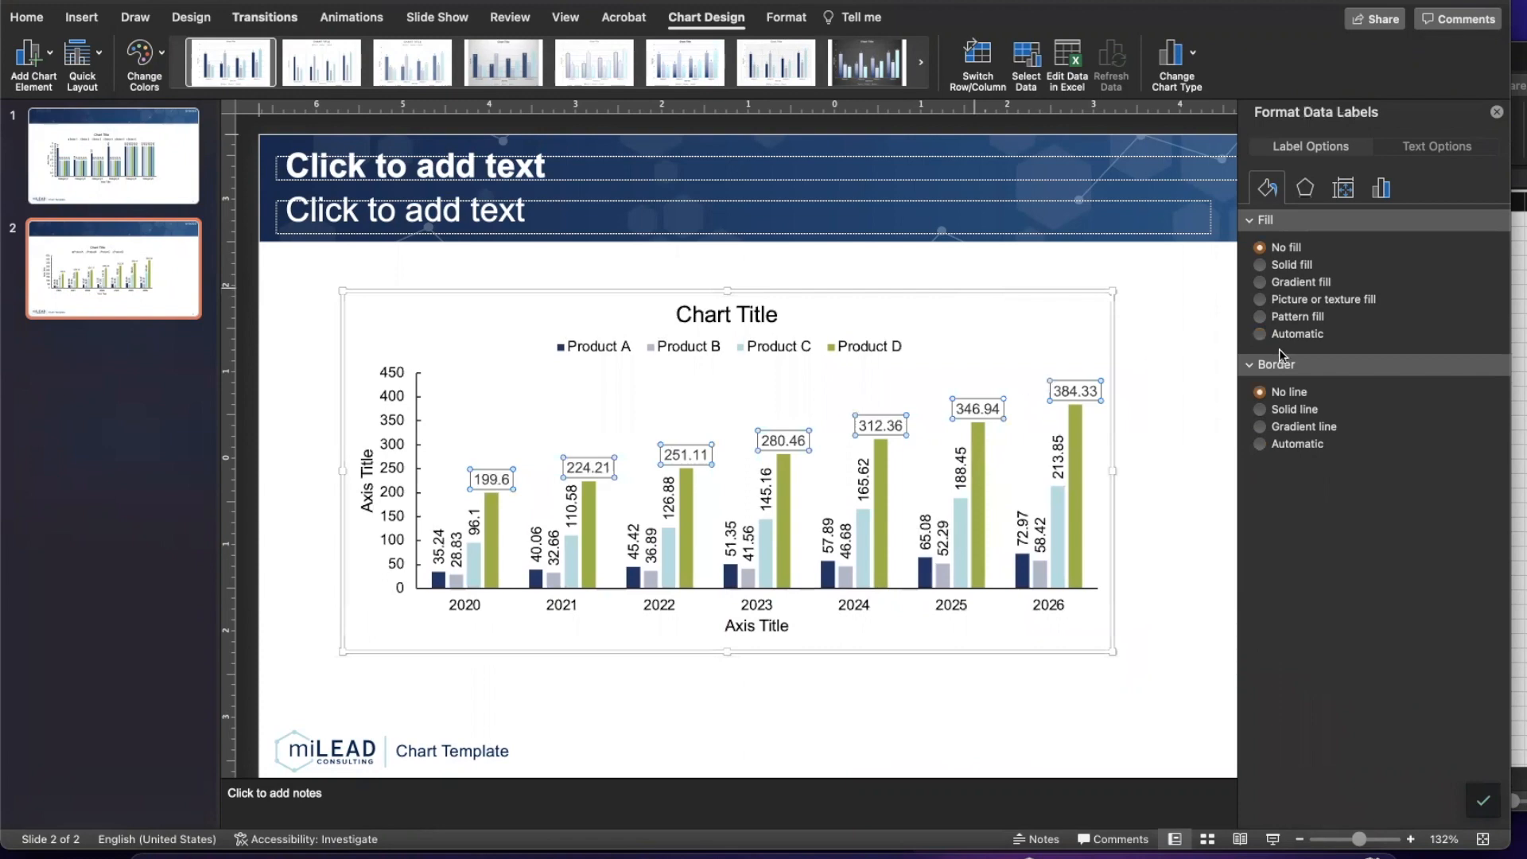
click(1381, 189)
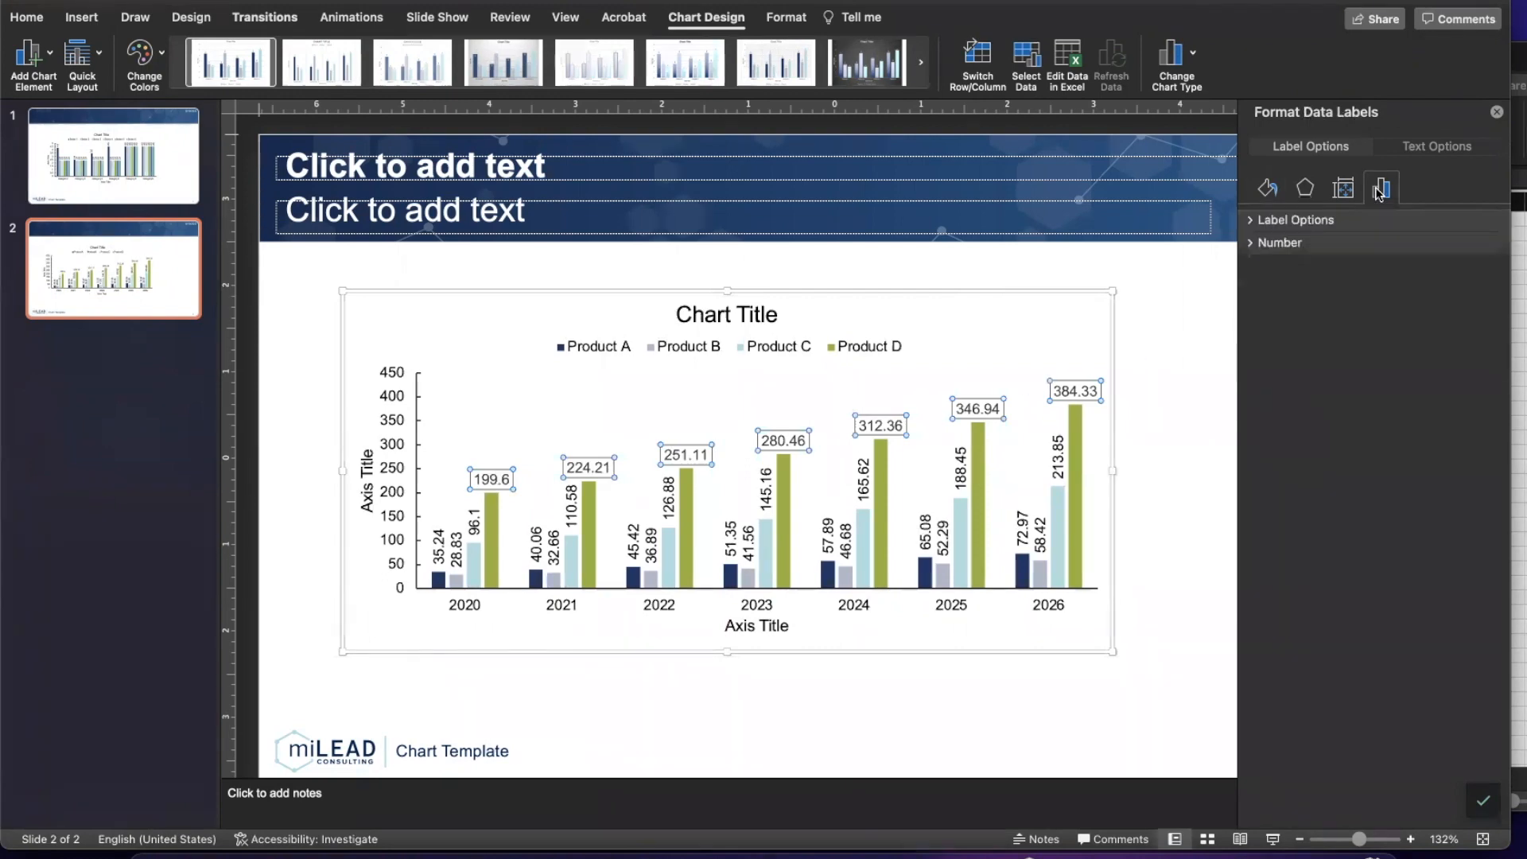
click(1270, 191)
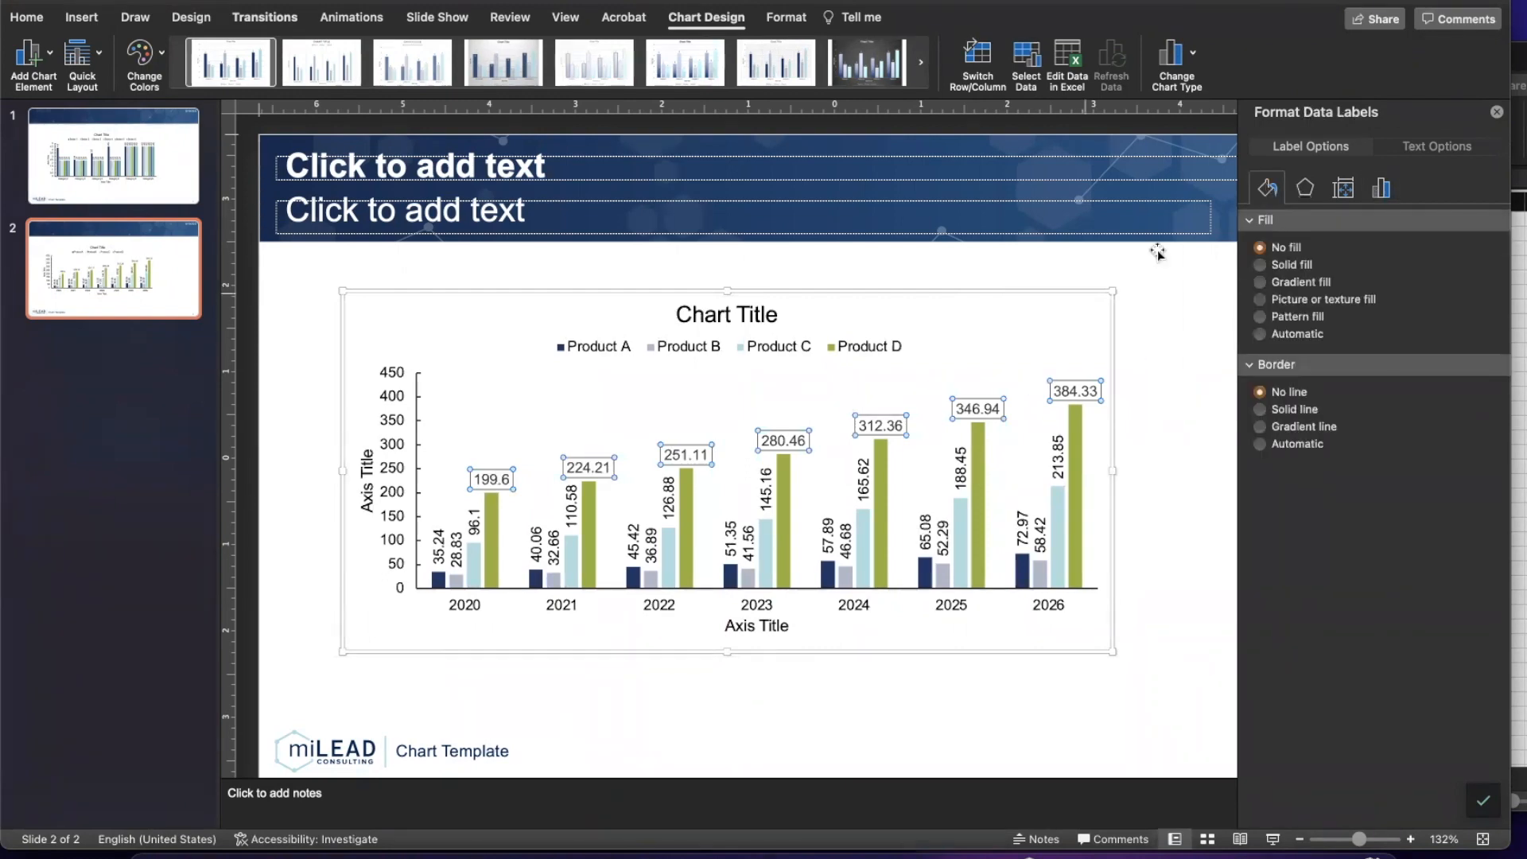
click(27, 16)
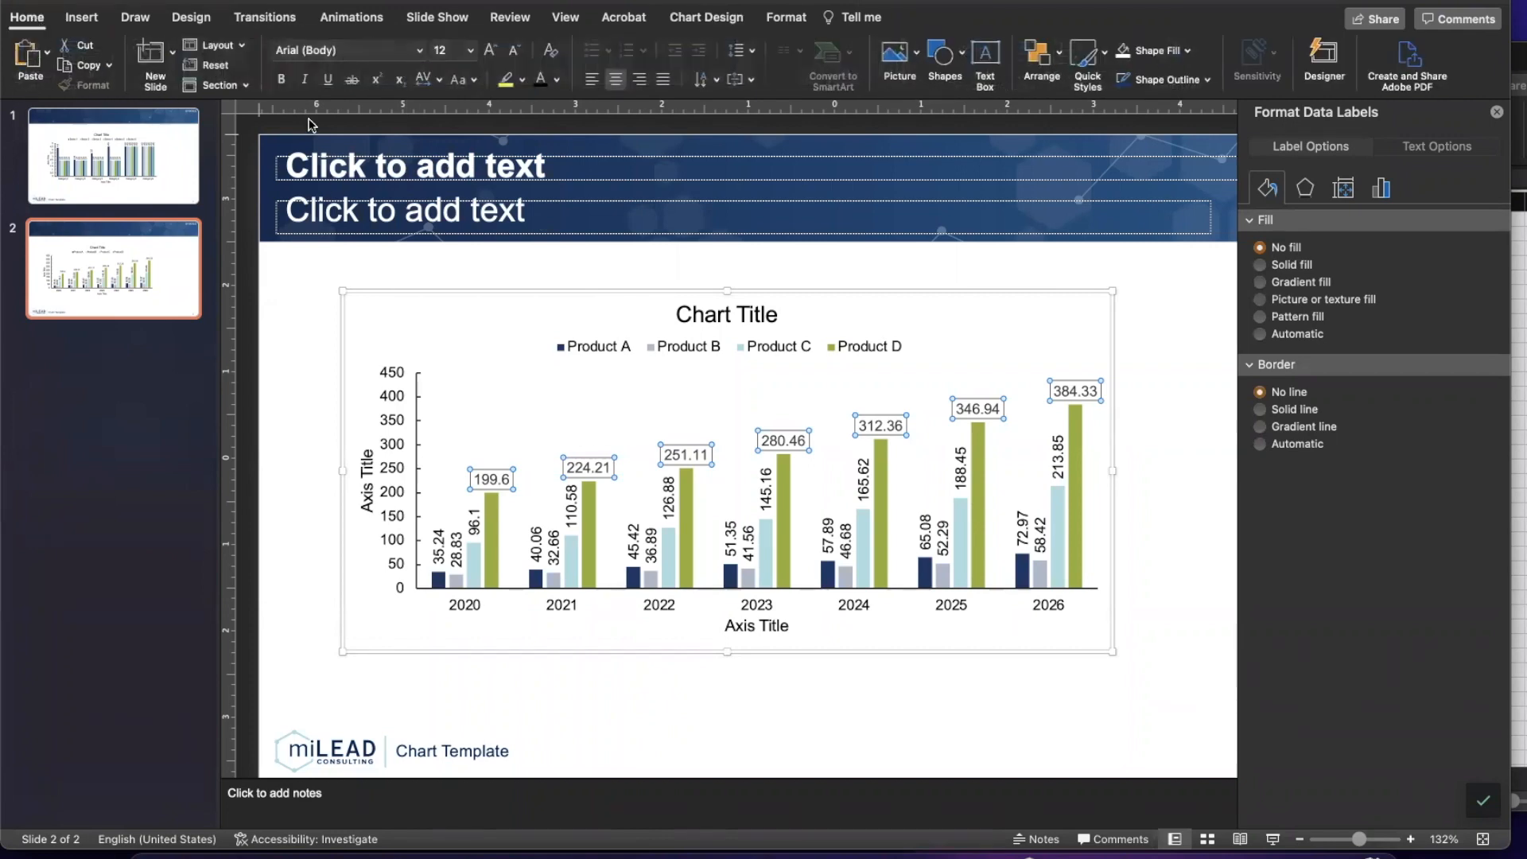